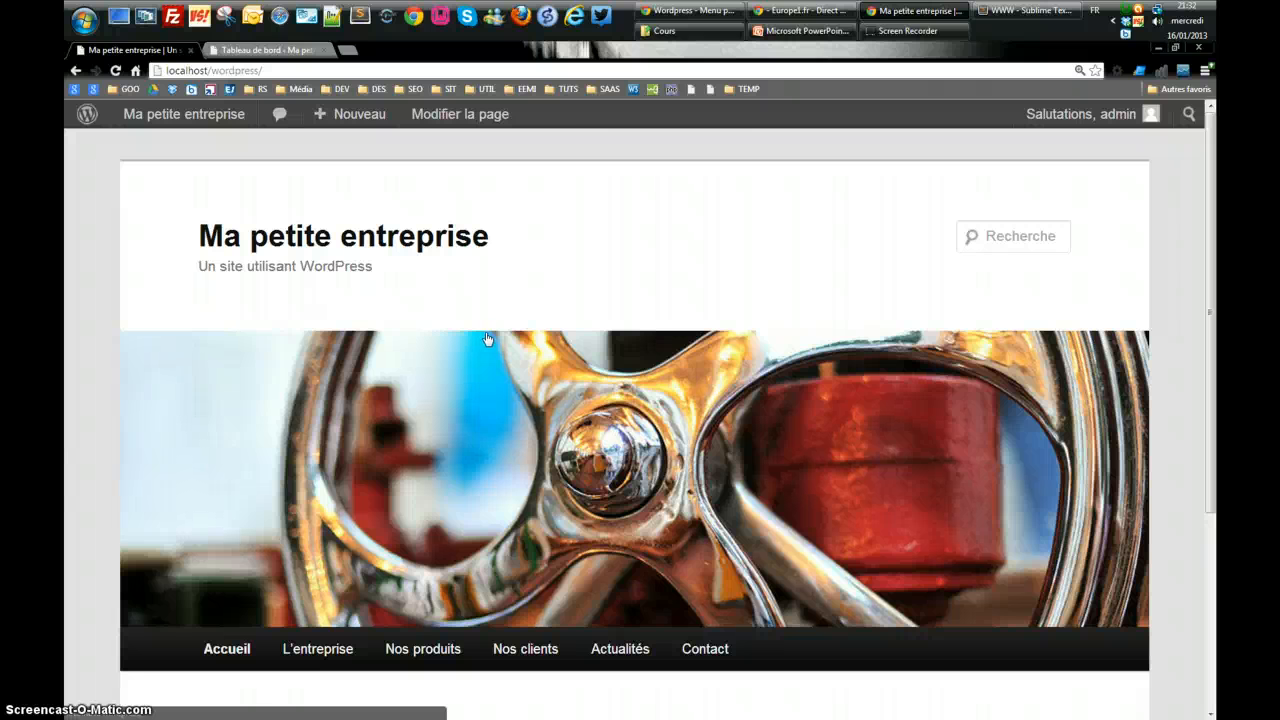
Switch from the public site to its dashboard and open the theme management page.
{"action": "left_click", "coordinate": [542, 315]}
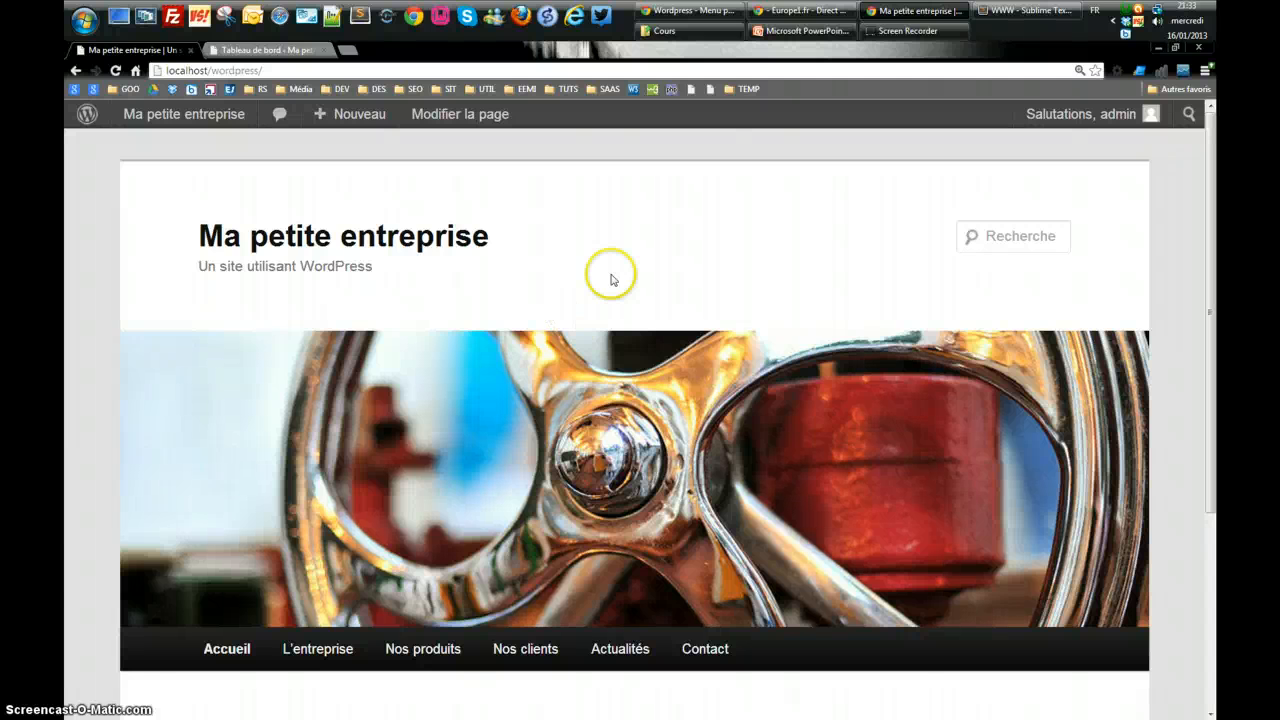
{"action": "left_click", "coordinate": [270, 50]}
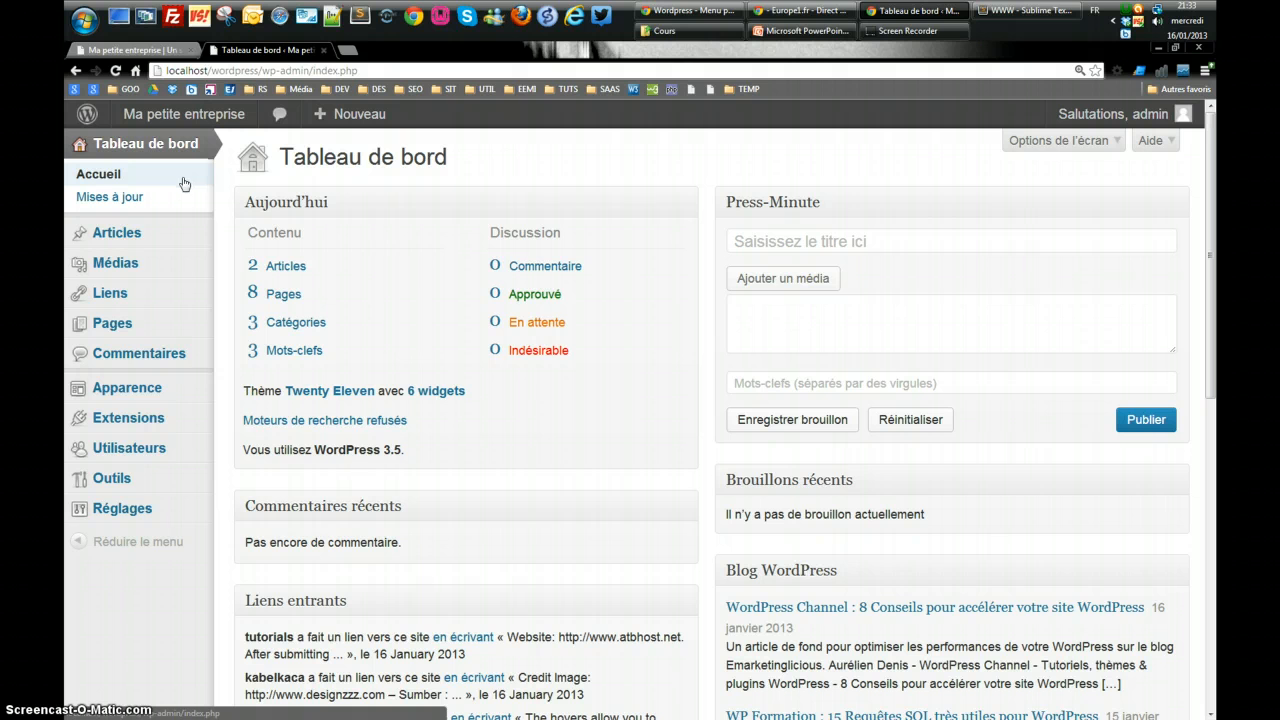
{"action": "left_click", "coordinate": [129, 392]}
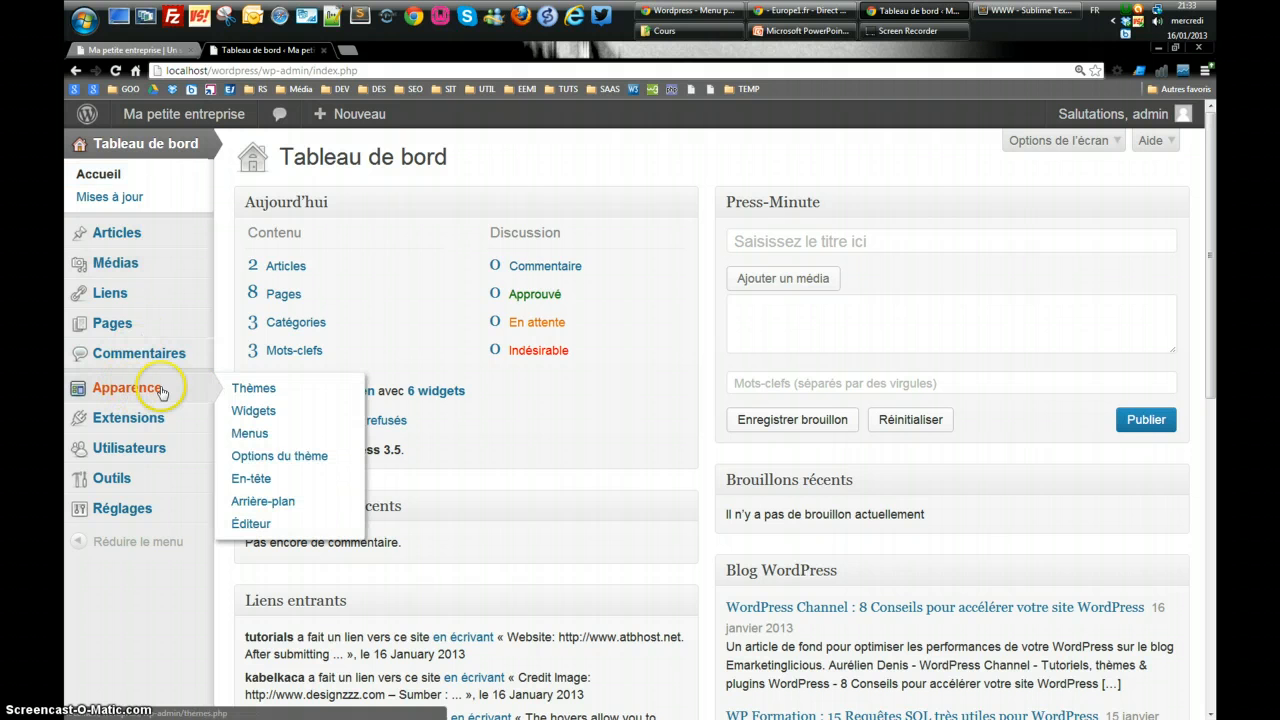
{"action": "left_click", "coordinate": [330, 328]}
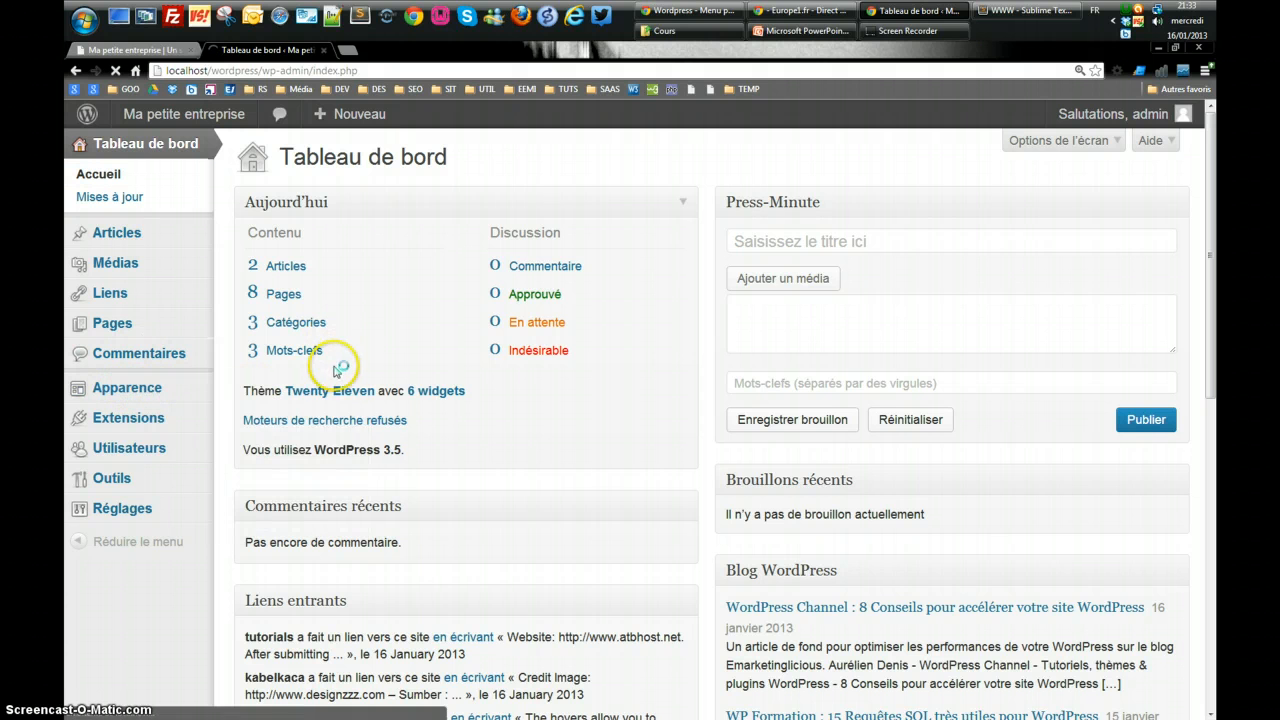
{"action": "mouse_move", "coordinate": [196, 405]}
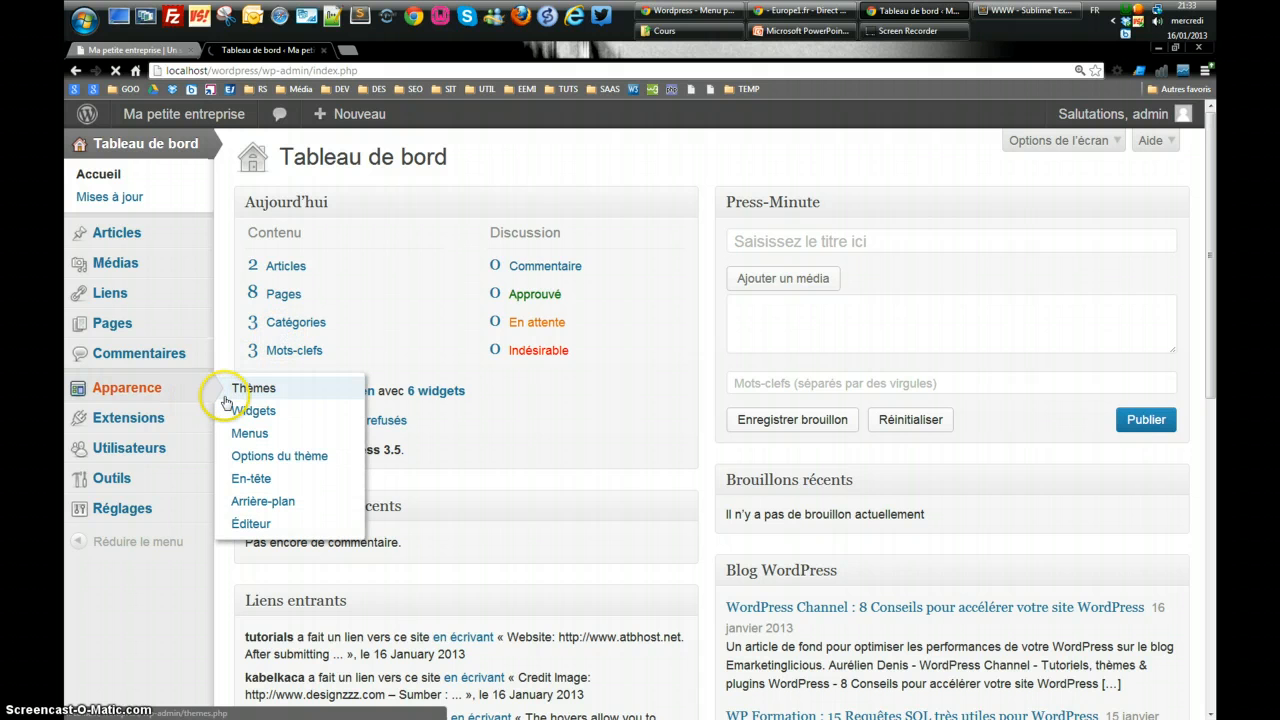
{"action": "left_click", "coordinate": [247, 395]}
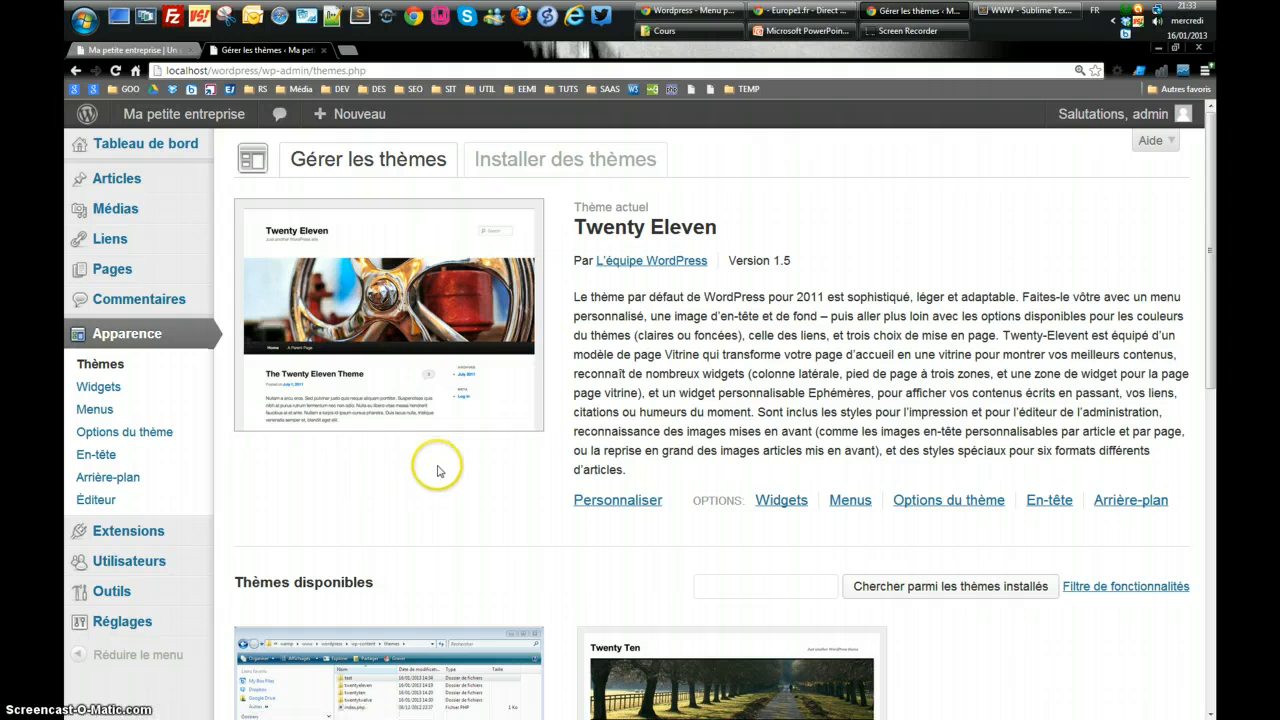
Look through the current theme and the other installed themes available for activation.
{"action": "scroll", "coordinate": [838, 523], "scroll_direction": "down", "scroll_amount": 5}
{"action": "scroll", "coordinate": [836, 523], "scroll_direction": "down", "scroll_amount": 2}
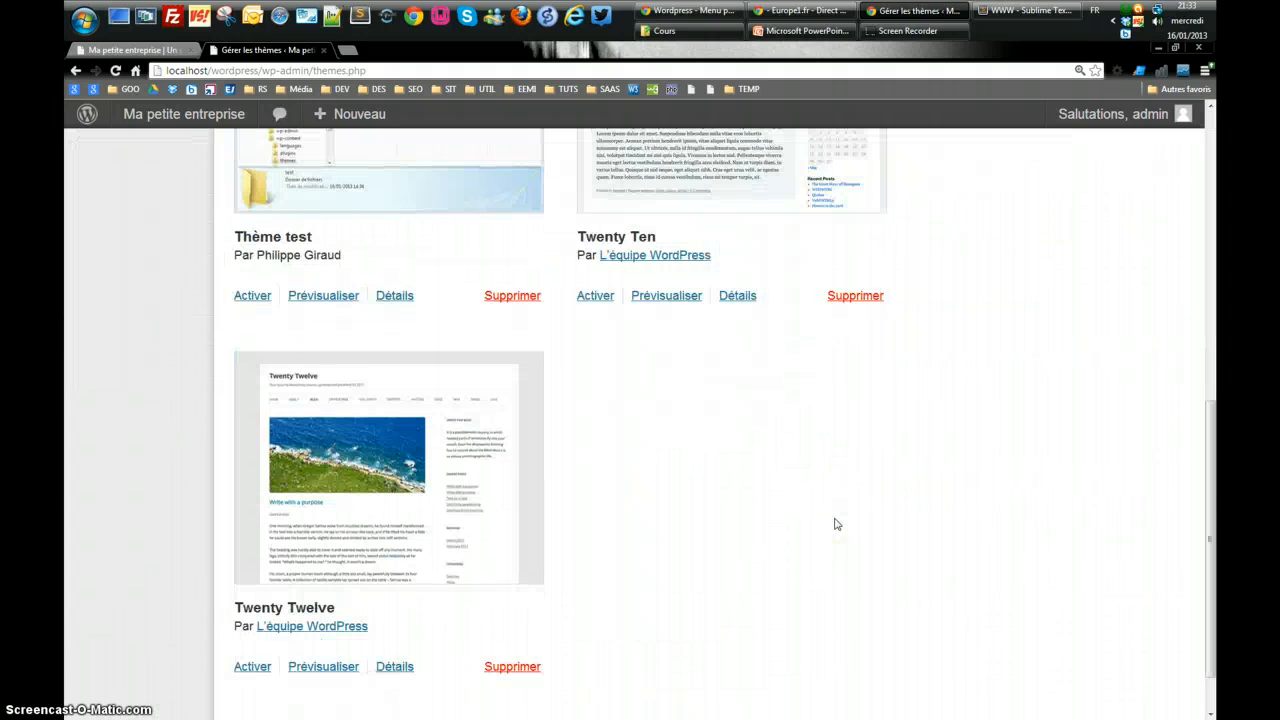
{"action": "scroll", "coordinate": [834, 523], "scroll_direction": "up", "scroll_amount": 4}
{"action": "scroll", "coordinate": [834, 523], "scroll_direction": "down", "scroll_amount": 4}
{"action": "left_click", "coordinate": [780, 520]}
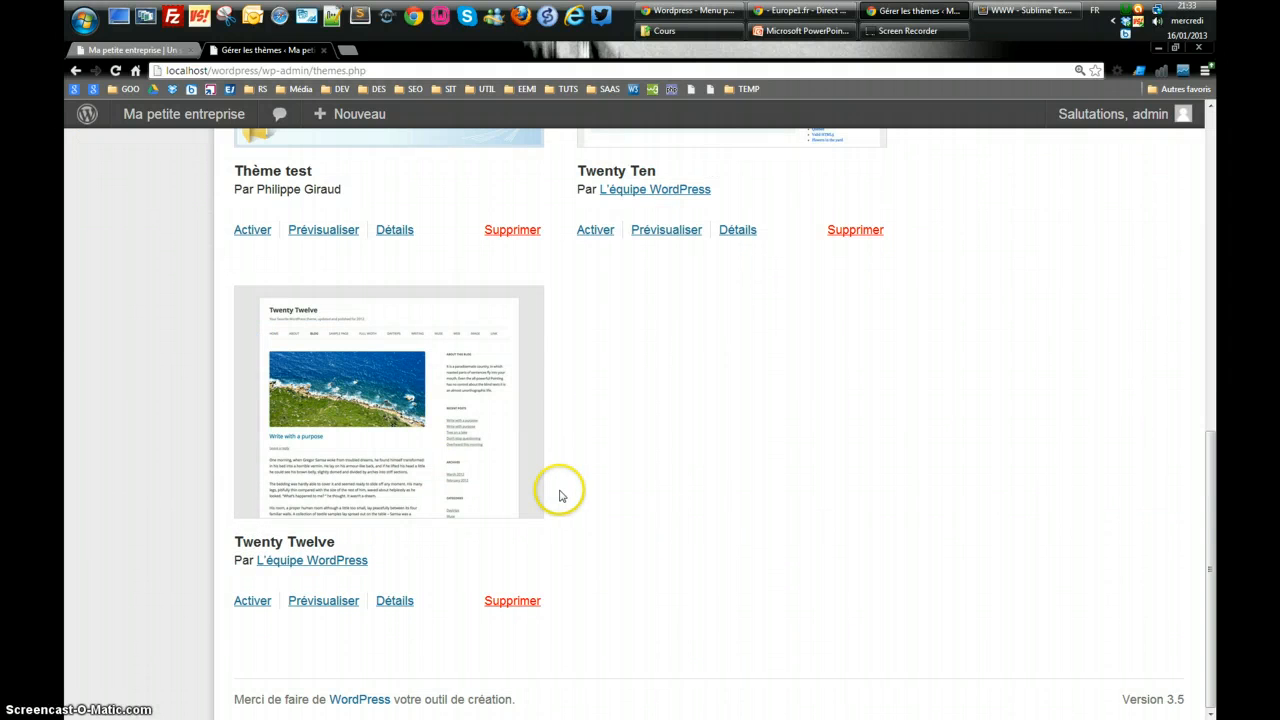
{"action": "scroll", "coordinate": [612, 404], "scroll_direction": "up", "scroll_amount": 4}
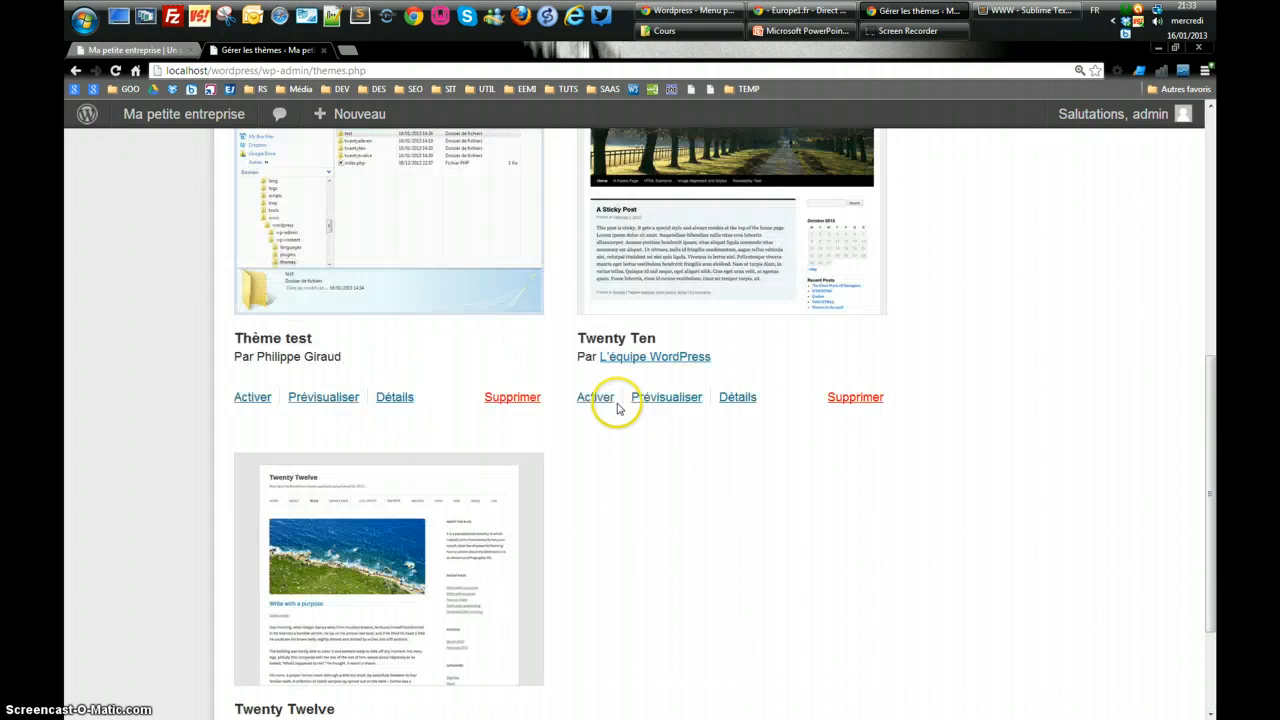
{"action": "scroll", "coordinate": [586, 386], "scroll_direction": "up", "scroll_amount": 3}
{"action": "scroll", "coordinate": [514, 305], "scroll_direction": "up", "scroll_amount": 2}
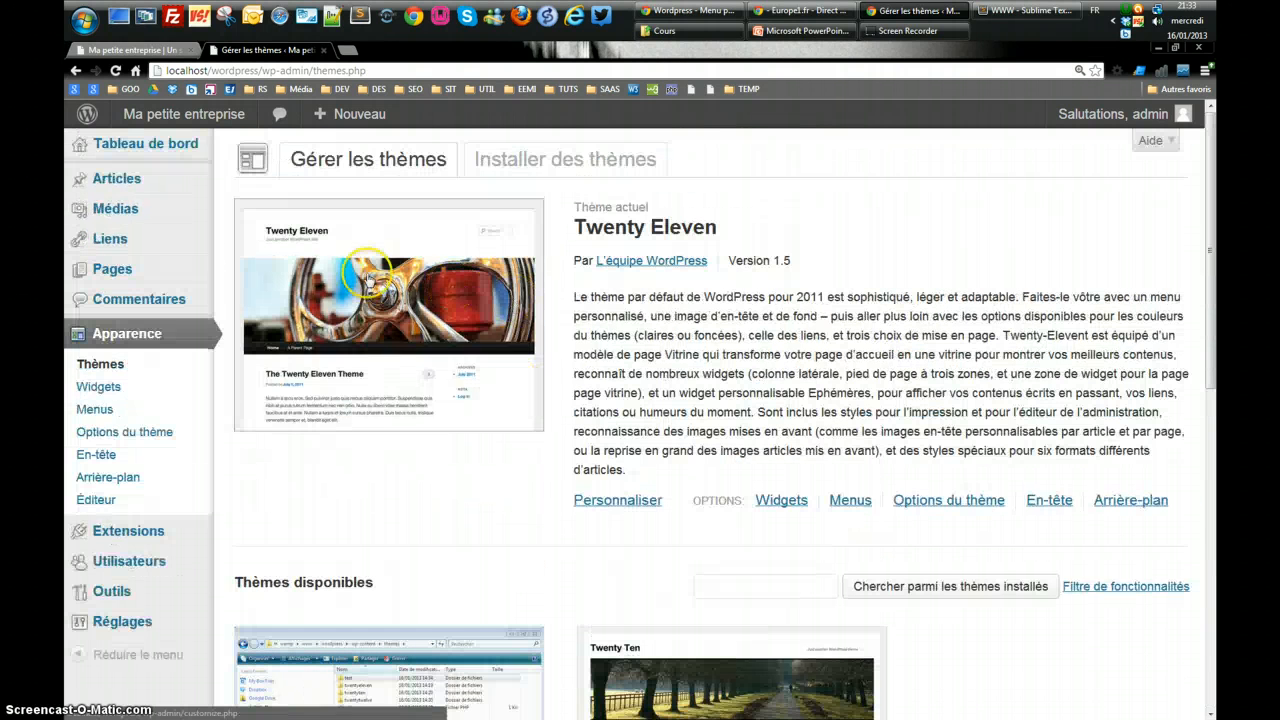
{"action": "scroll", "coordinate": [535, 485], "scroll_direction": "down", "scroll_amount": 3}
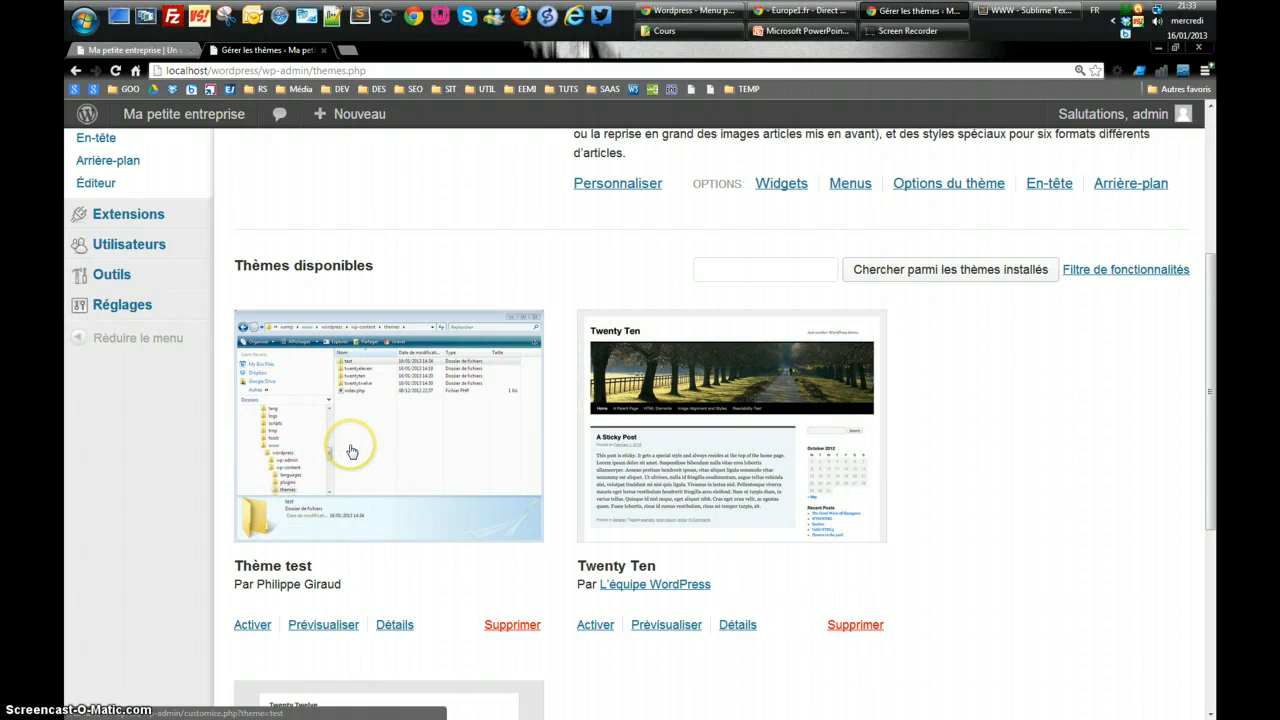
{"action": "scroll", "coordinate": [400, 429], "scroll_direction": "up", "scroll_amount": 3}
{"action": "left_click", "coordinate": [400, 416]}
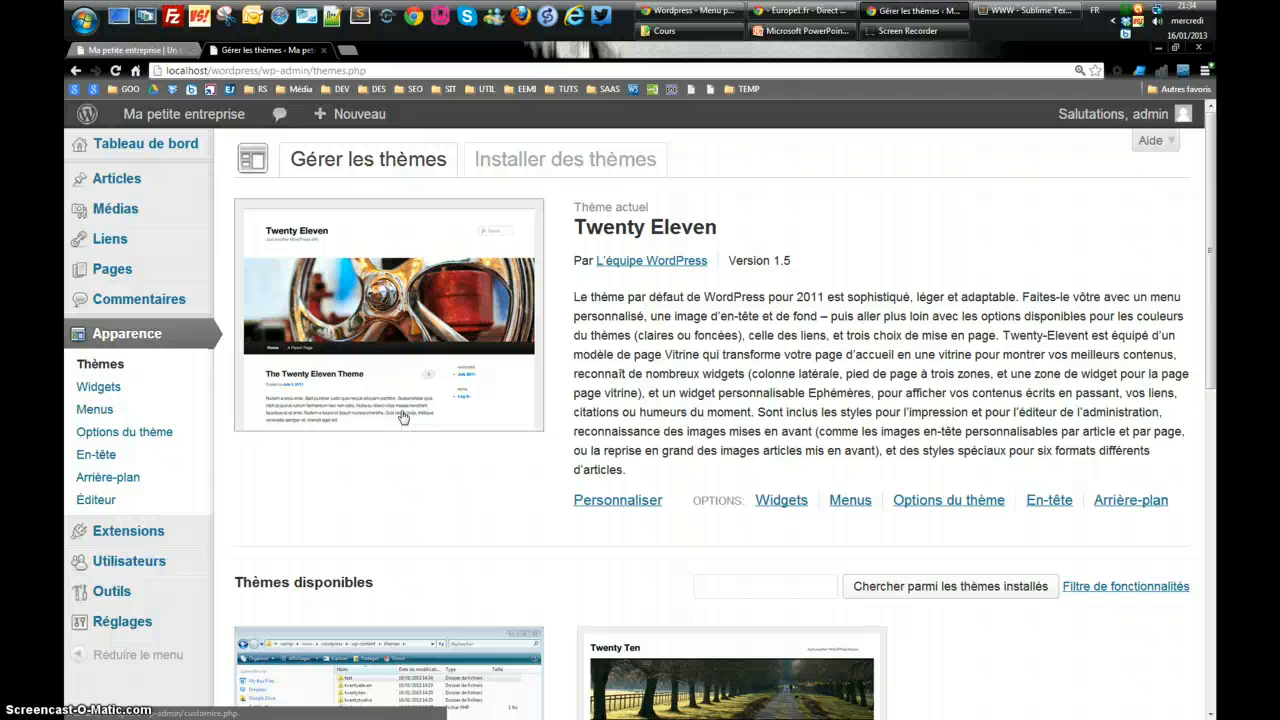
Open the theme installer and review its keyword search and feature filter criteria.
{"action": "left_click", "coordinate": [553, 162]}
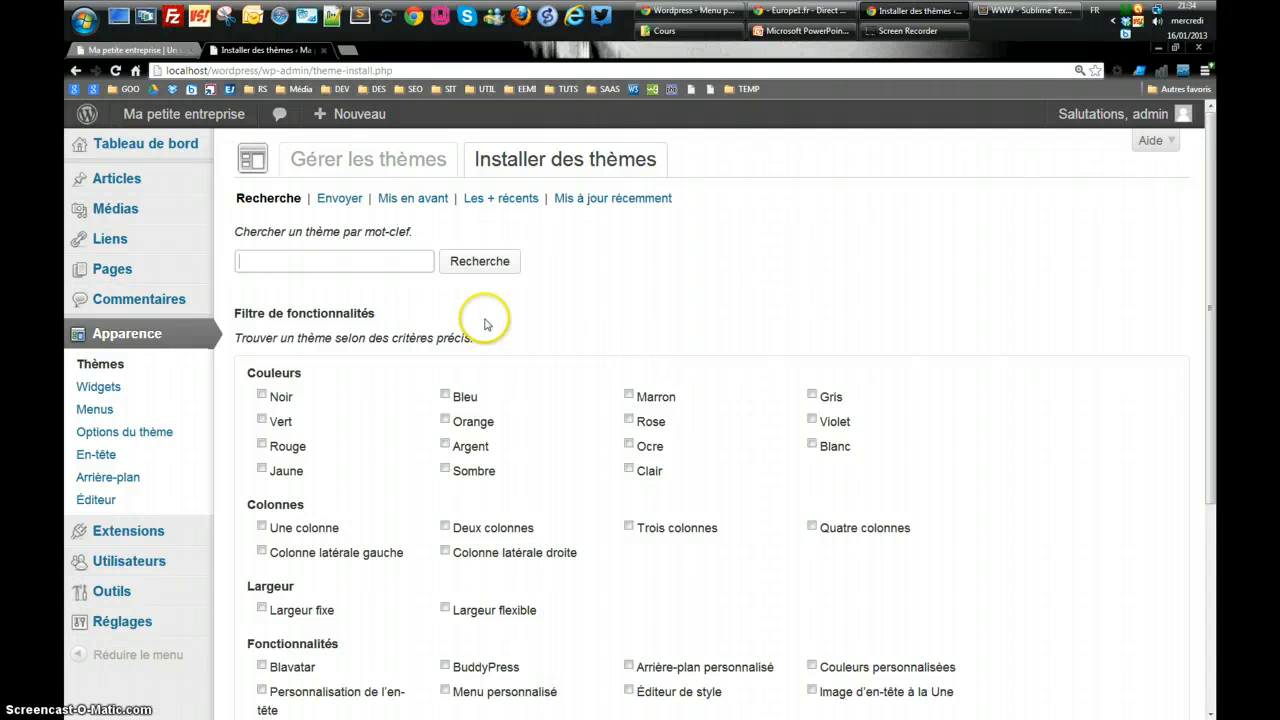
{"action": "left_click", "coordinate": [336, 262]}
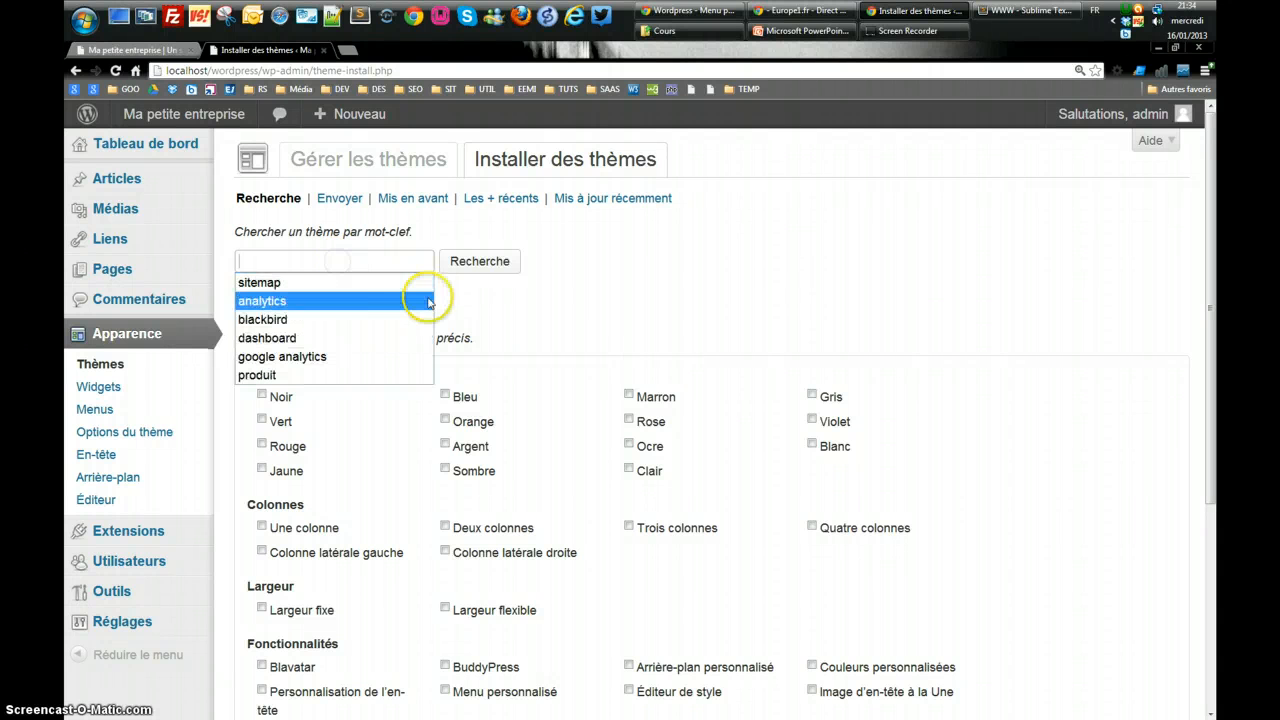
{"action": "left_click", "coordinate": [559, 289]}
{"action": "scroll", "coordinate": [572, 308], "scroll_direction": "down", "scroll_amount": 2}
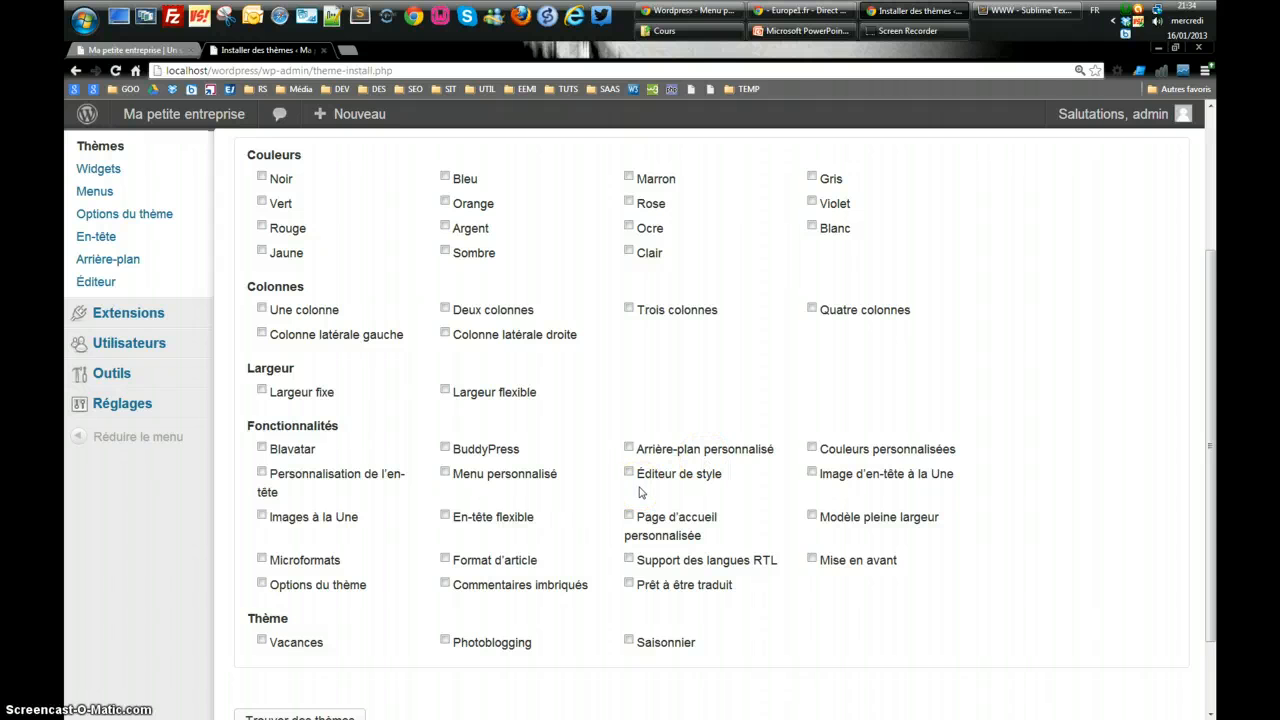
{"action": "scroll", "coordinate": [600, 400], "scroll_direction": "up", "scroll_amount": 3}
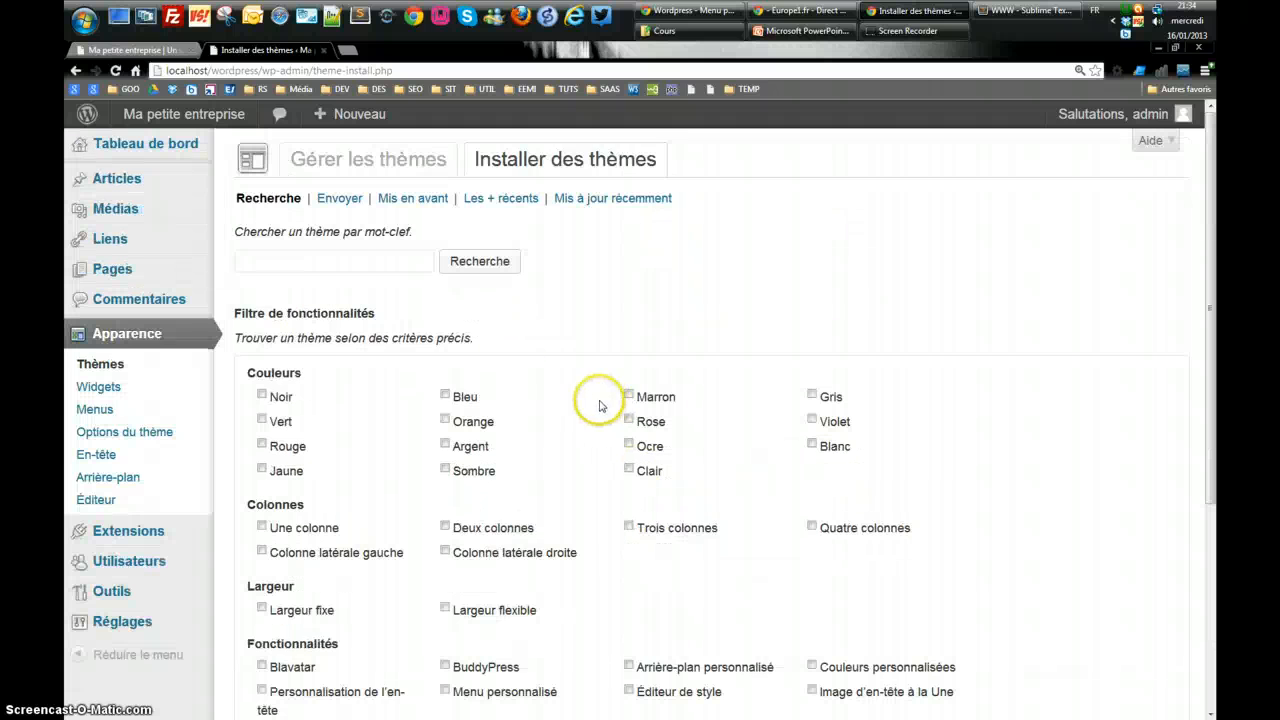
Search the theme installer for the keyword "blackbird".
{"action": "left_click", "coordinate": [341, 259]}
{"action": "type", "text": "bl"}
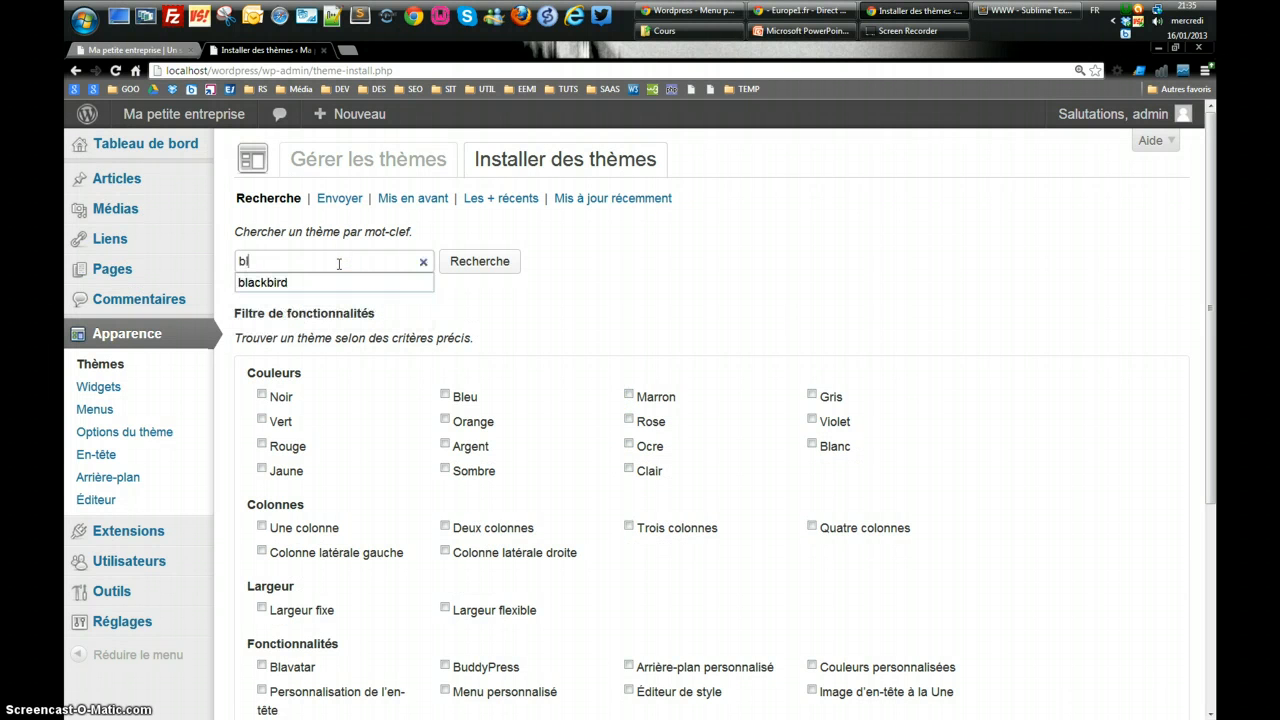
{"action": "type", "text": "ackbird"}
{"action": "left_click", "coordinate": [347, 265]}
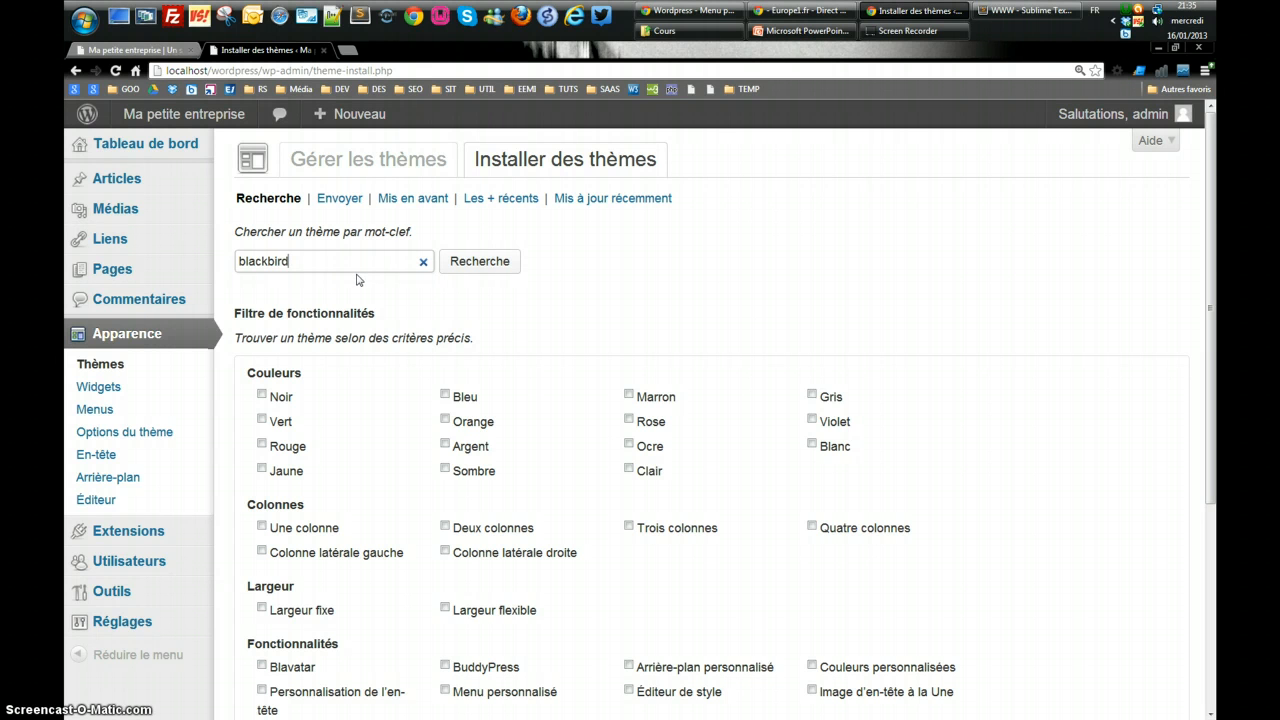
{"action": "left_click", "coordinate": [466, 266]}
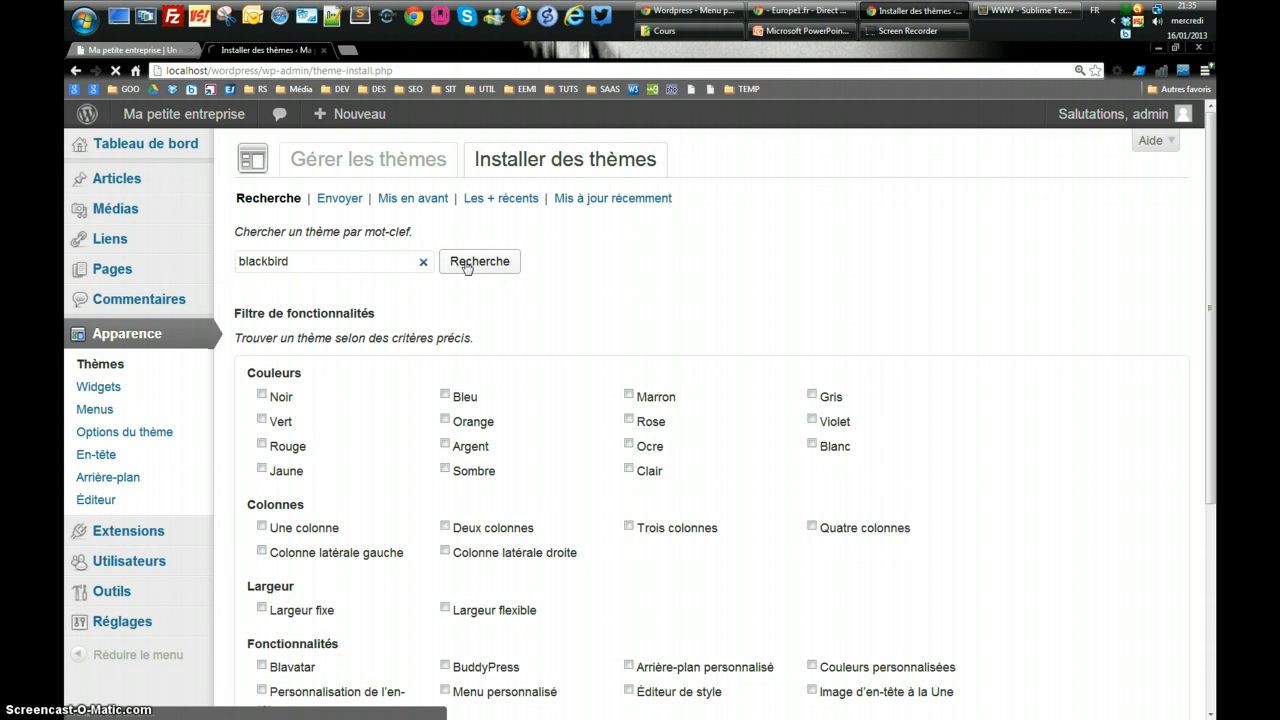
{"action": "left_click", "coordinate": [580, 376]}
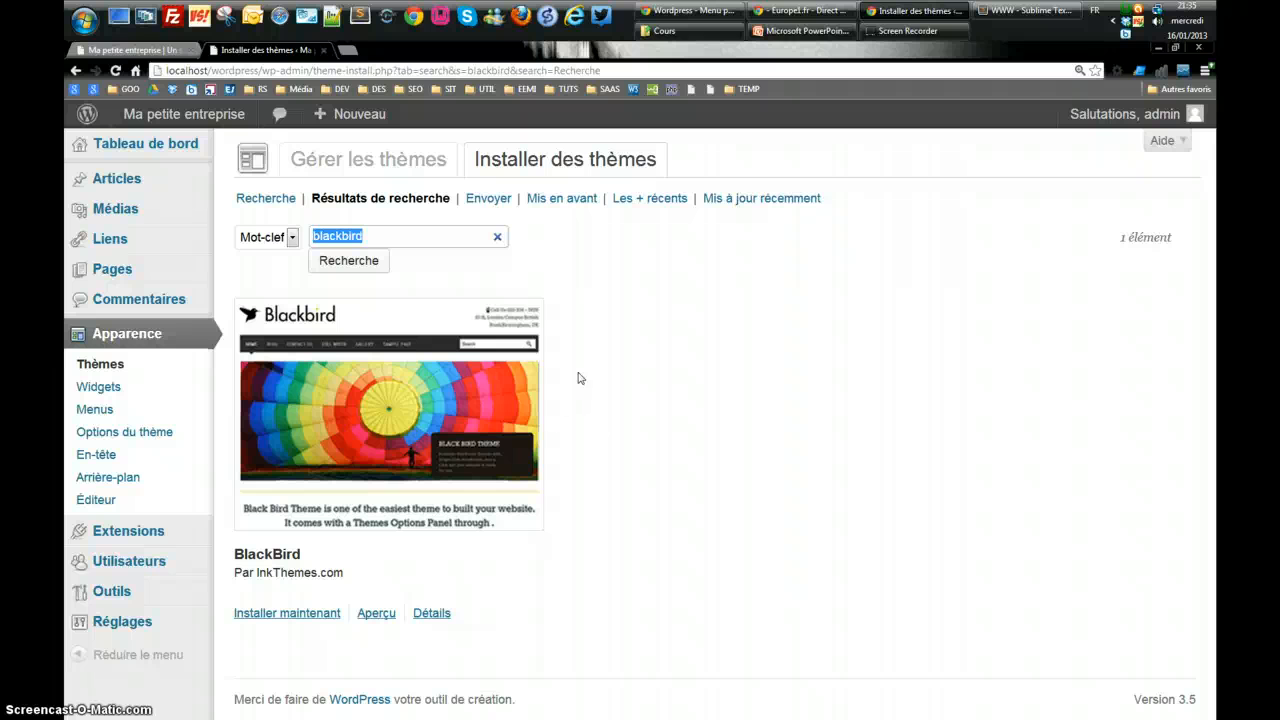
Preview the BlackBird theme, look over its demo home page from header to footer, and close the preview.
{"action": "left_click", "coordinate": [605, 454]}
{"action": "left_click", "coordinate": [380, 620]}
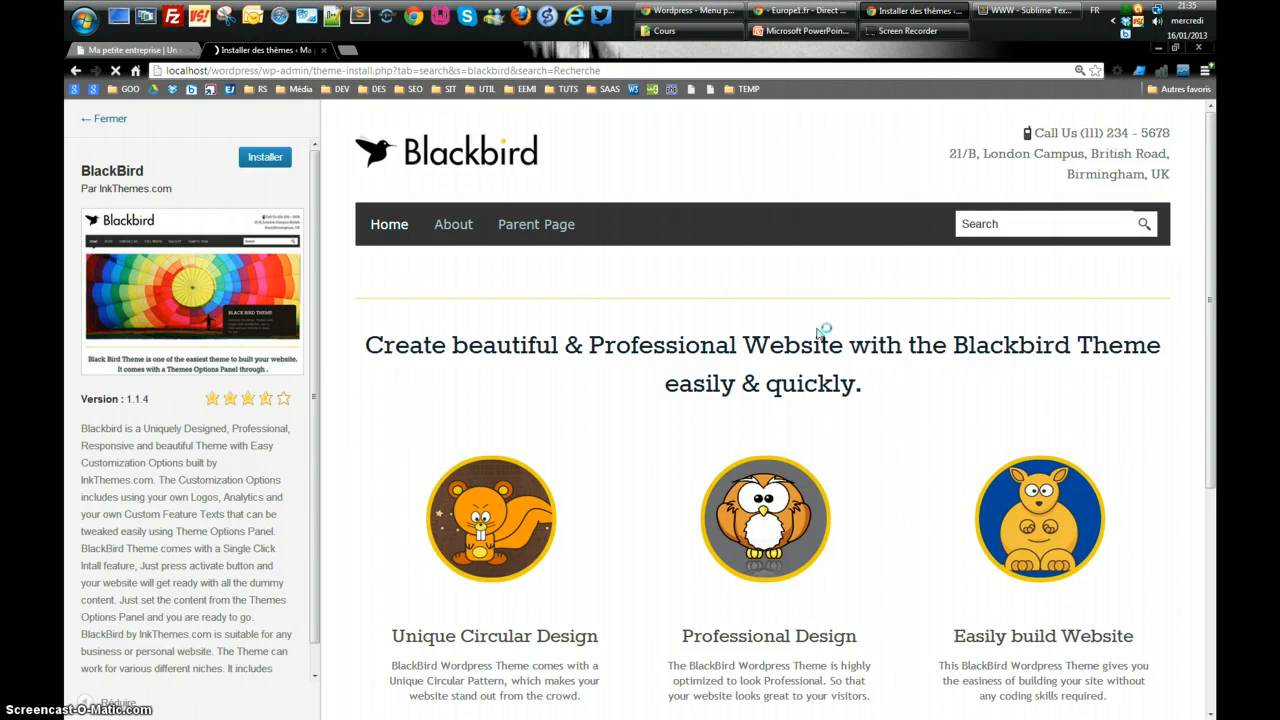
{"action": "scroll", "coordinate": [818, 332], "scroll_direction": "down", "scroll_amount": 4}
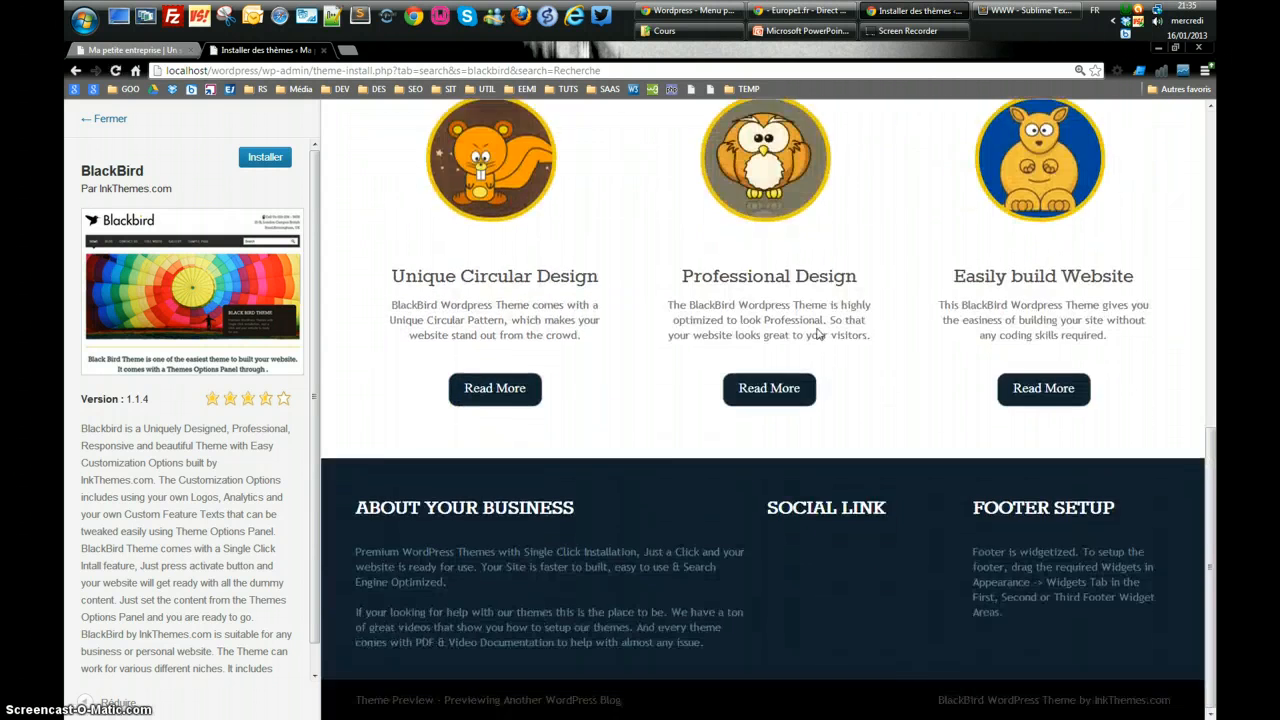
{"action": "scroll", "coordinate": [818, 332], "scroll_direction": "up", "scroll_amount": 5}
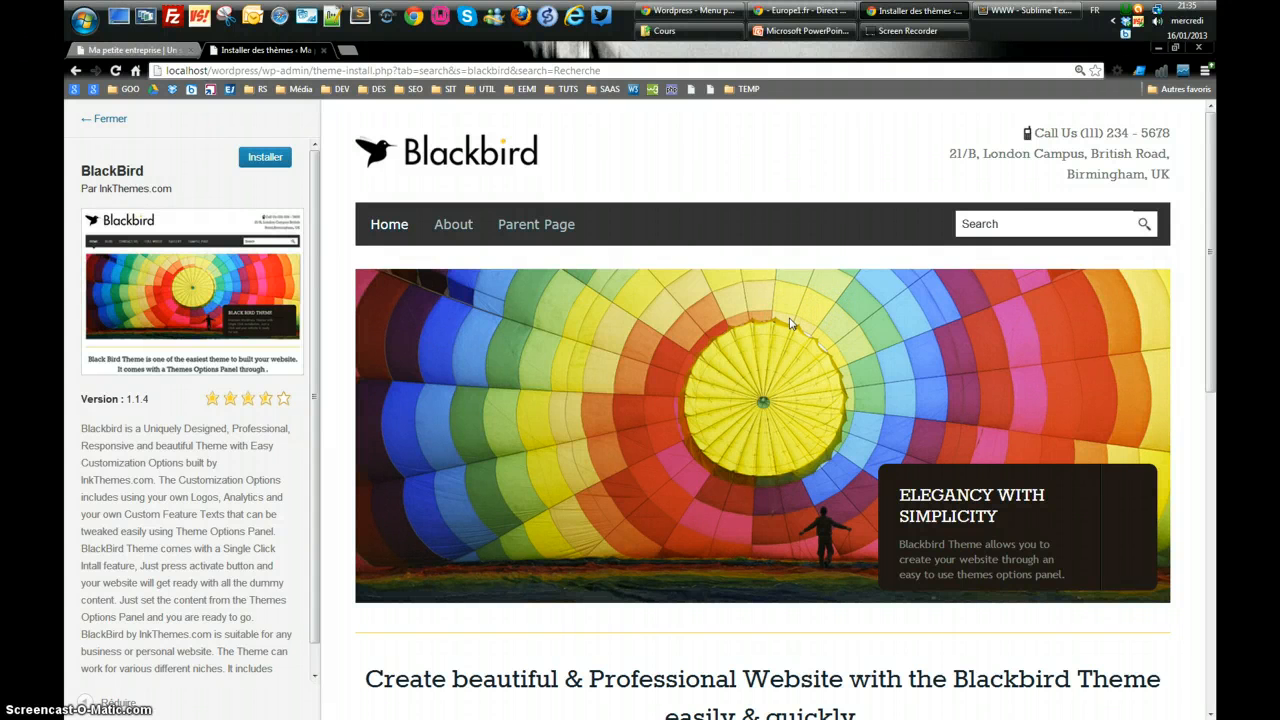
{"action": "scroll", "coordinate": [790, 323], "scroll_direction": "down", "scroll_amount": 8}
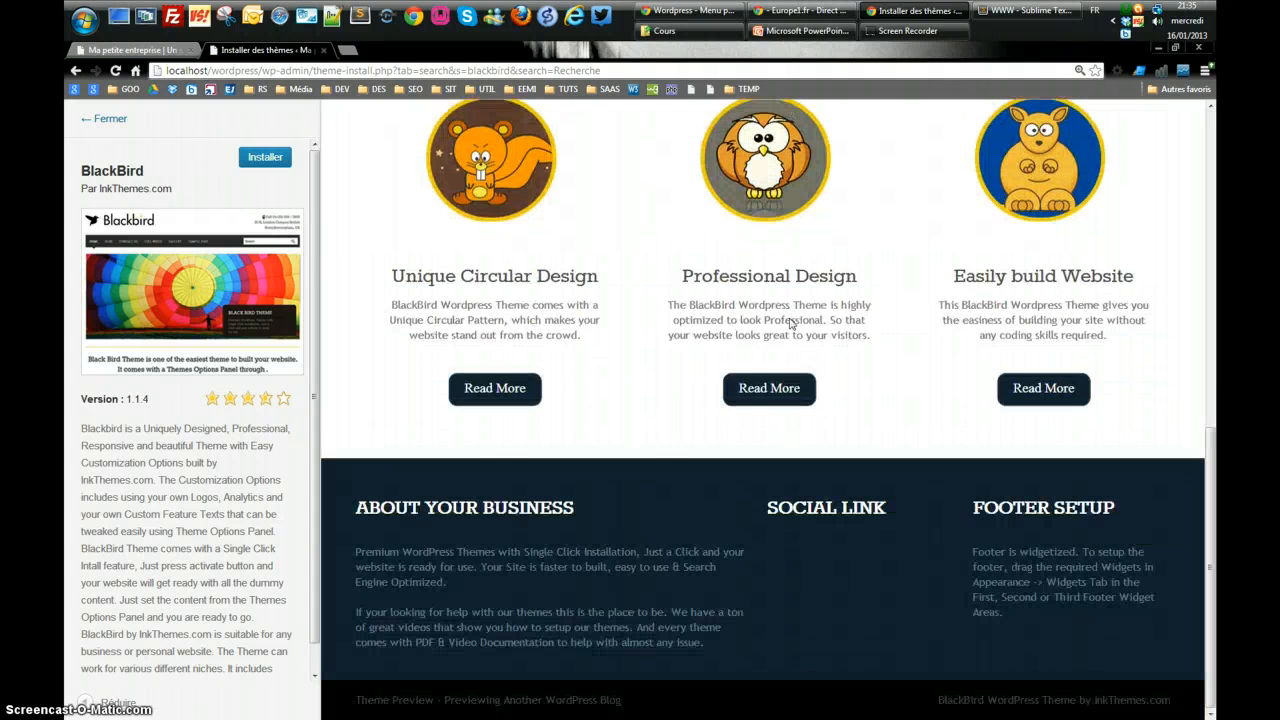
{"action": "scroll", "coordinate": [790, 323], "scroll_direction": "up", "scroll_amount": 4}
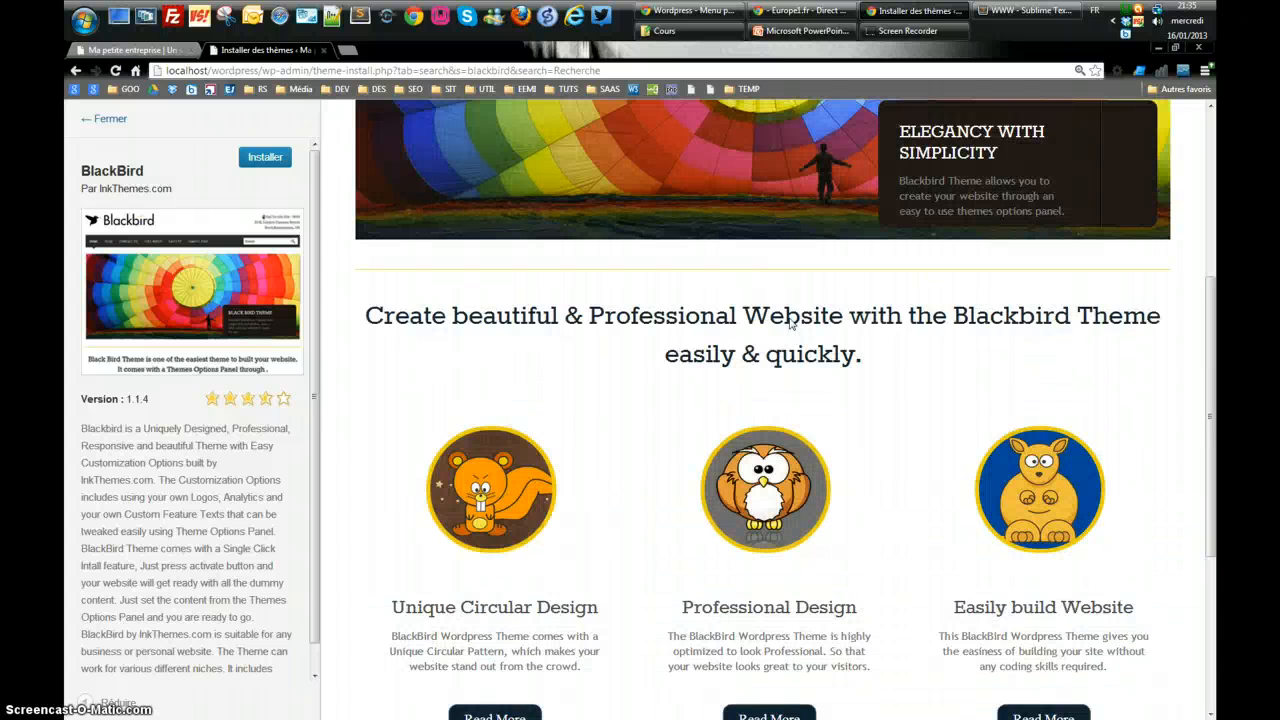
{"action": "scroll", "coordinate": [790, 323], "scroll_direction": "up", "scroll_amount": 4}
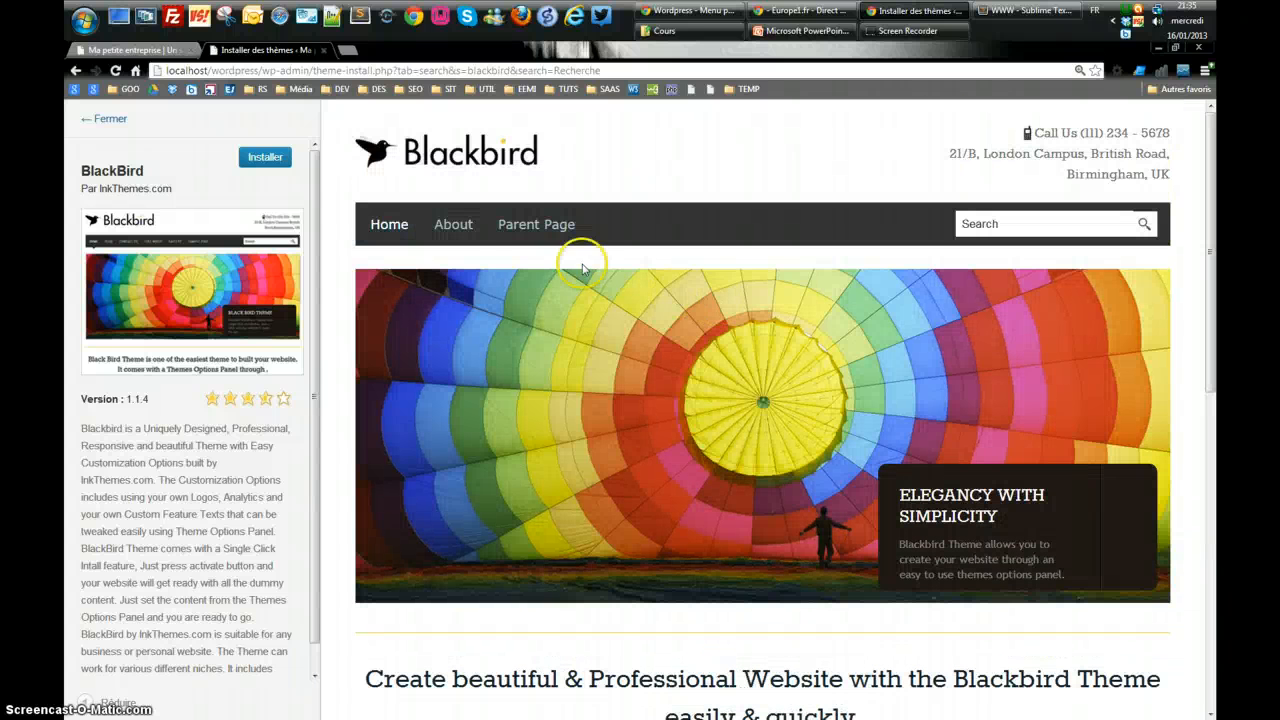
{"action": "left_click", "coordinate": [104, 118]}
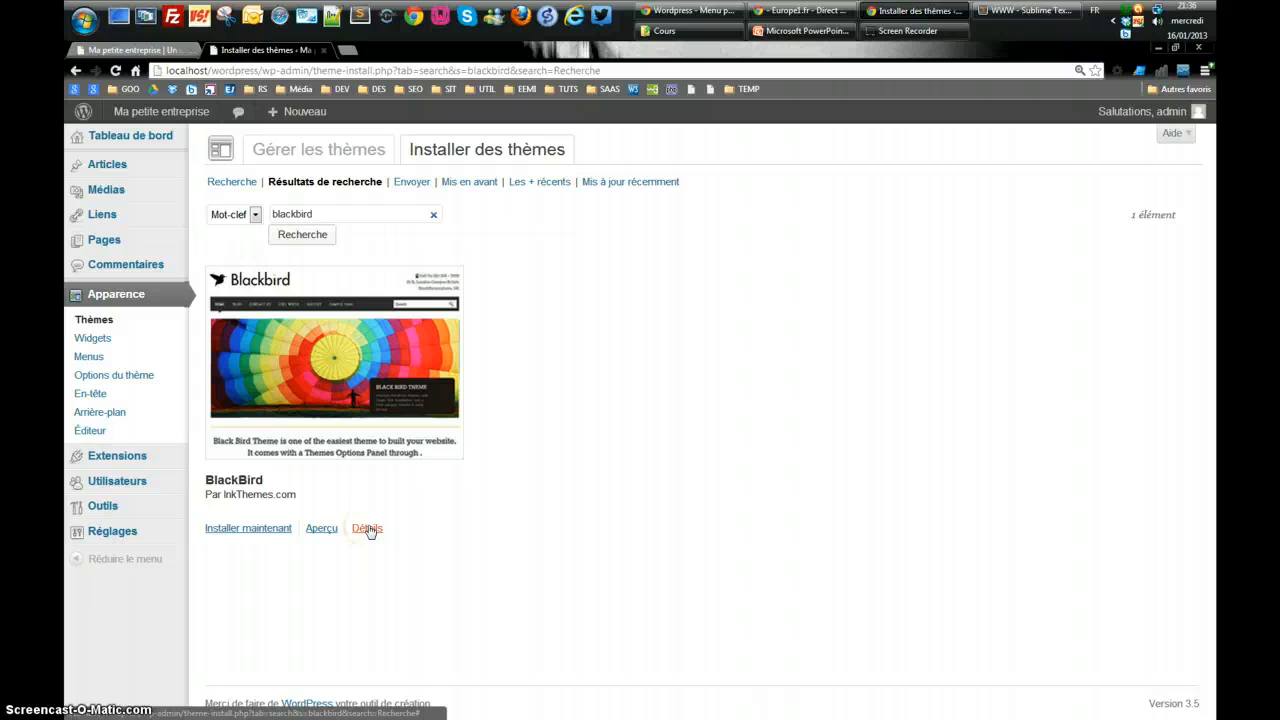
Read the BlackBird theme's details and install the theme.
{"action": "left_click", "coordinate": [368, 529]}
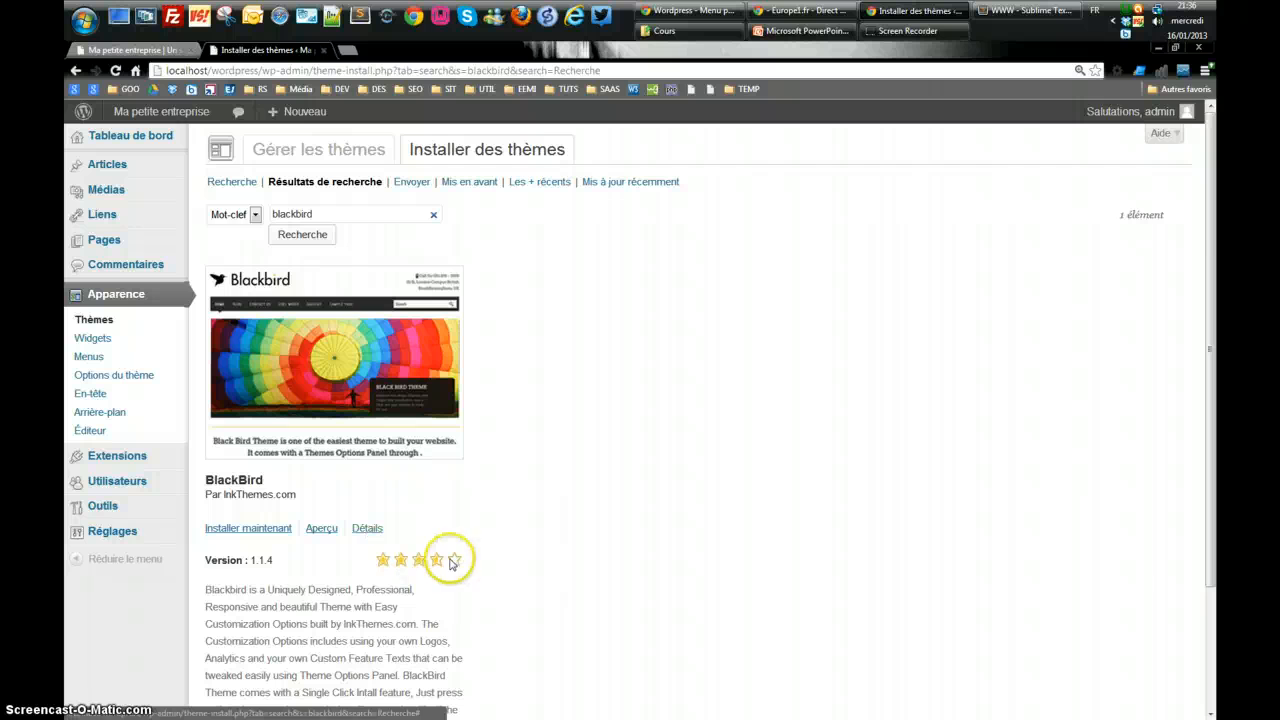
{"action": "scroll", "coordinate": [443, 590], "scroll_direction": "down", "scroll_amount": 3}
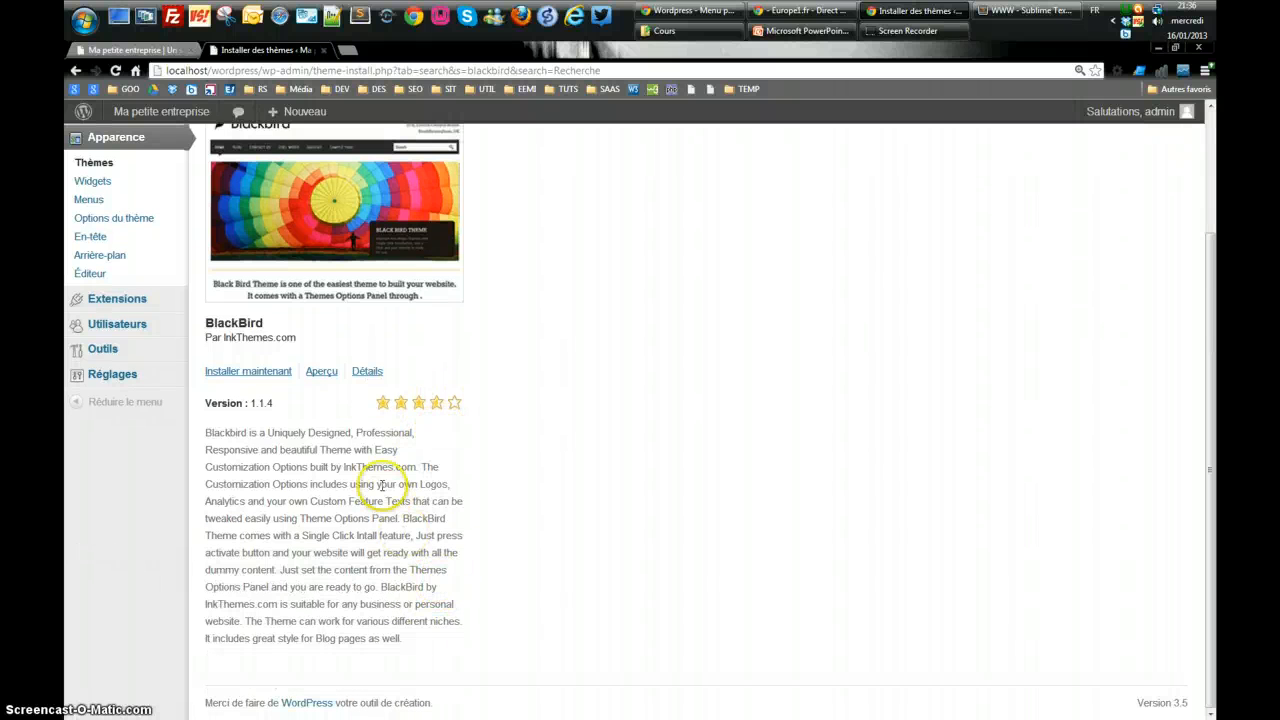
{"action": "scroll", "coordinate": [360, 500], "scroll_direction": "up", "scroll_amount": 3}
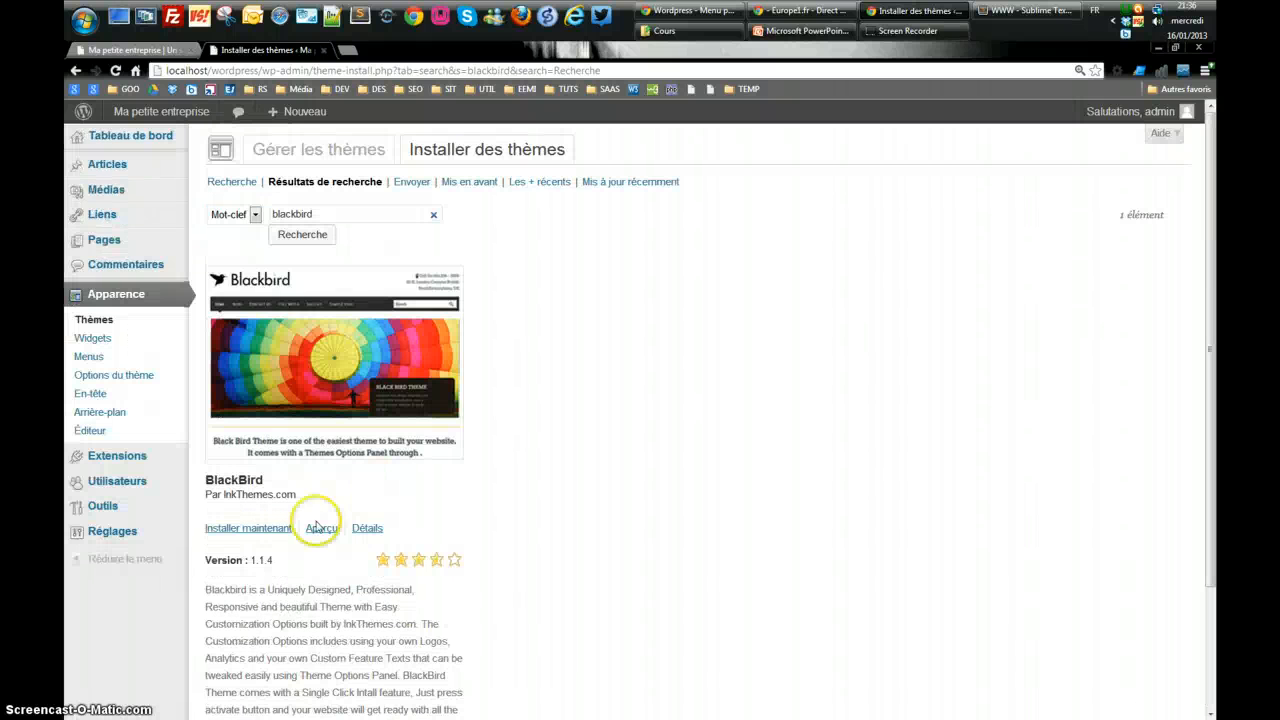
{"action": "left_click", "coordinate": [254, 530]}
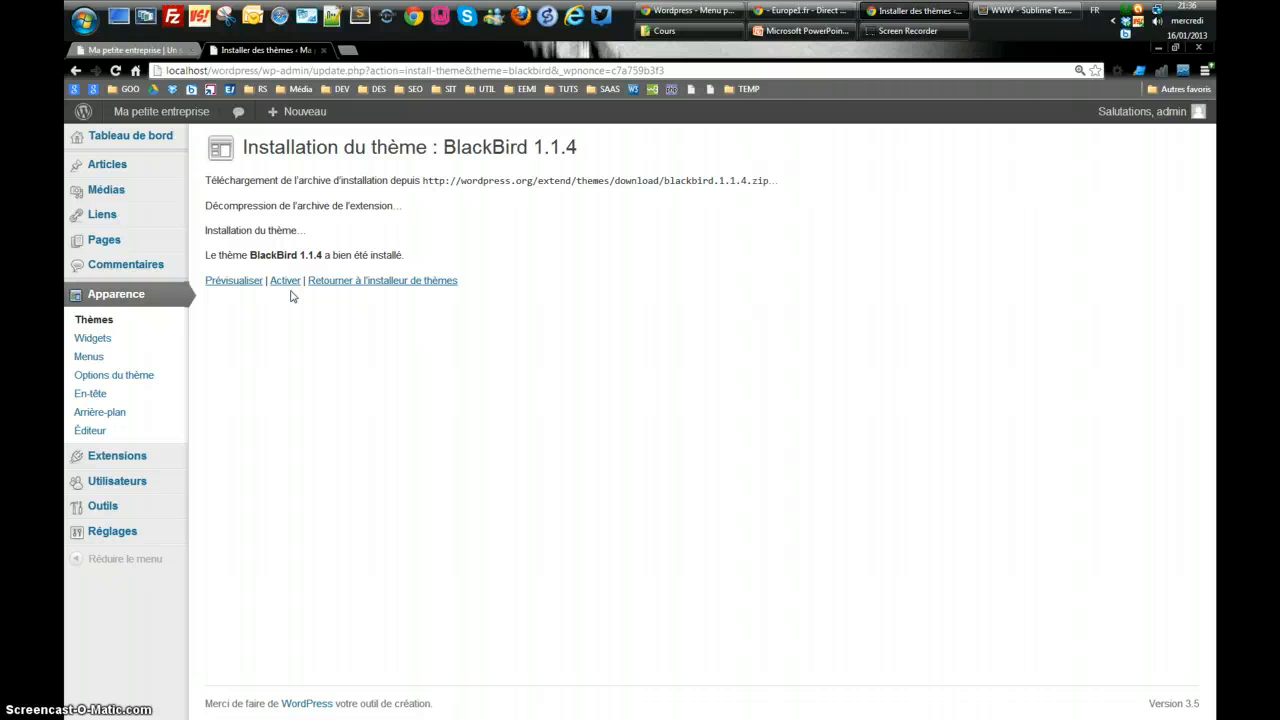
Preview the installed BlackBird theme on the site, checking the home page and the Nos Produits submenu.
{"action": "left_click", "coordinate": [236, 283]}
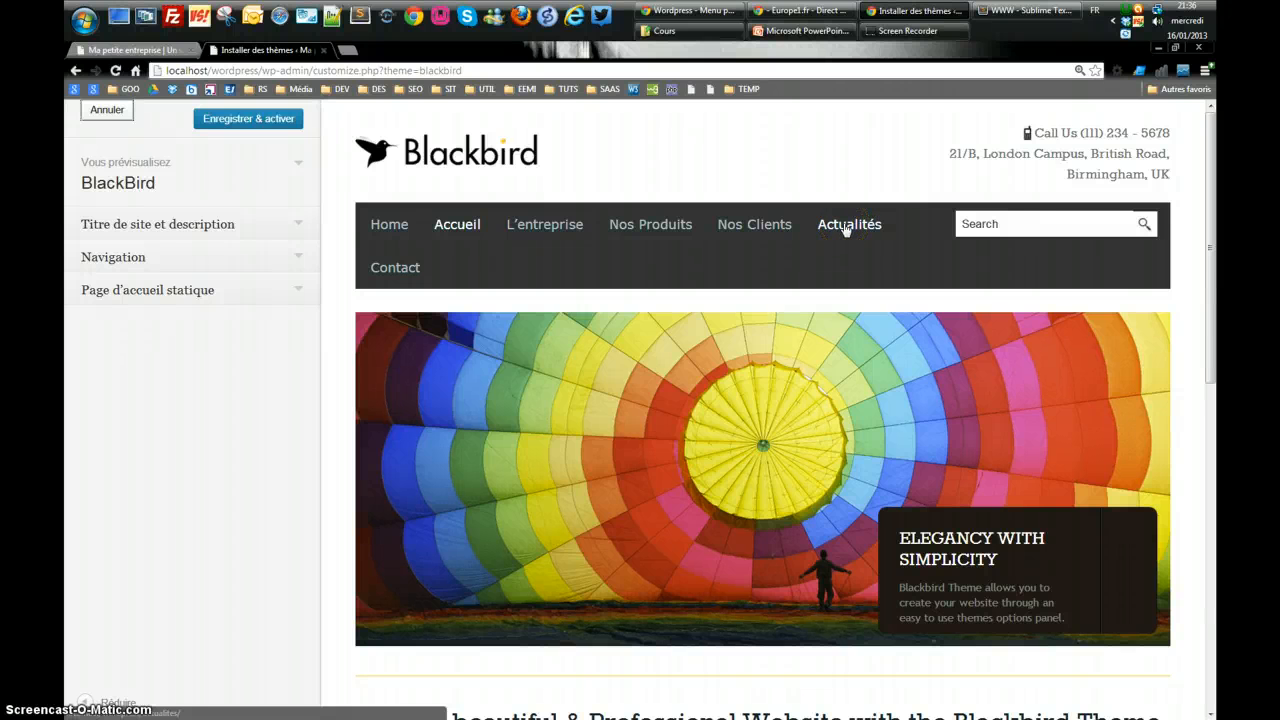
{"action": "left_click", "coordinate": [650, 224]}
{"action": "scroll", "coordinate": [503, 271], "scroll_direction": "down", "scroll_amount": 7}
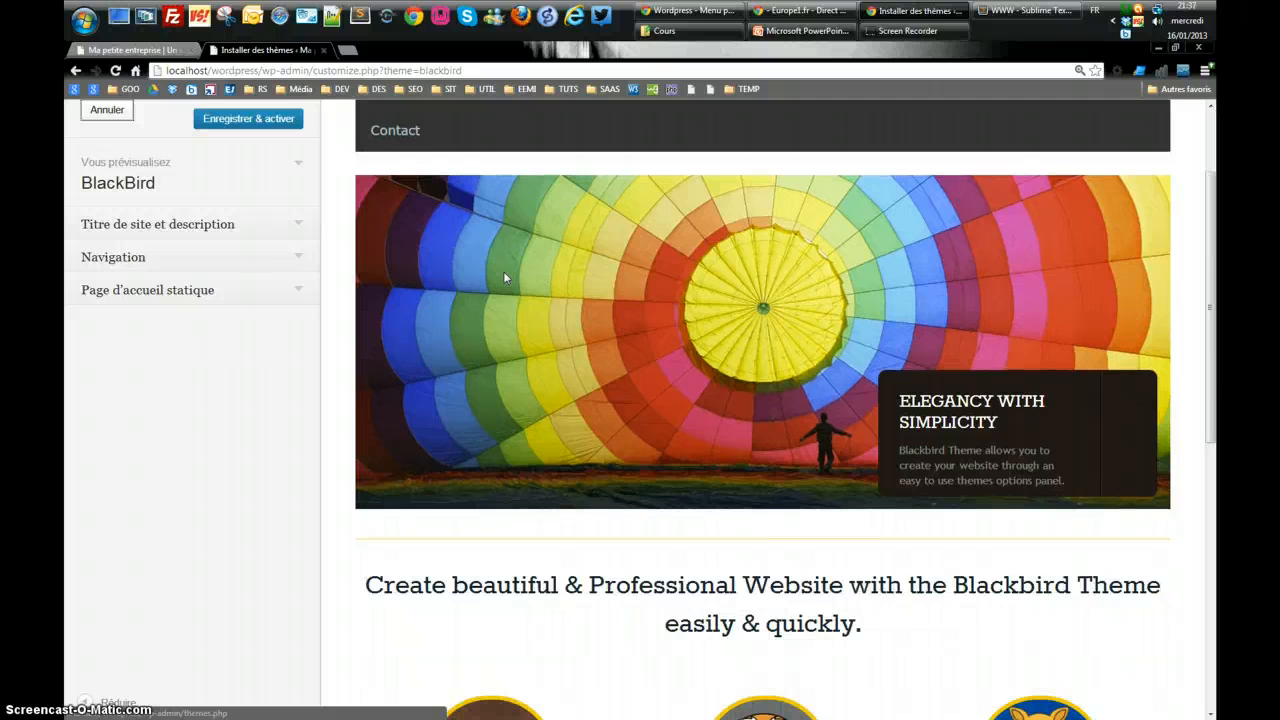
{"action": "scroll", "coordinate": [520, 280], "scroll_direction": "up", "scroll_amount": 8}
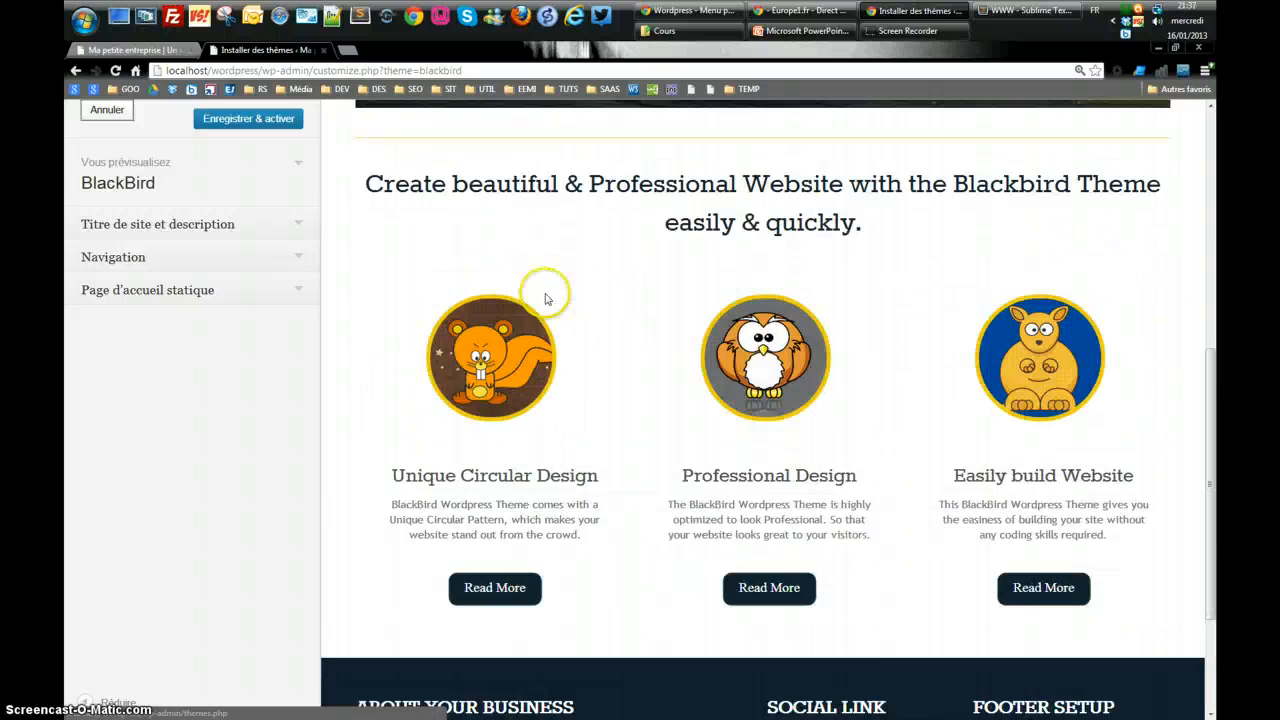
{"action": "mouse_move", "coordinate": [673, 226]}
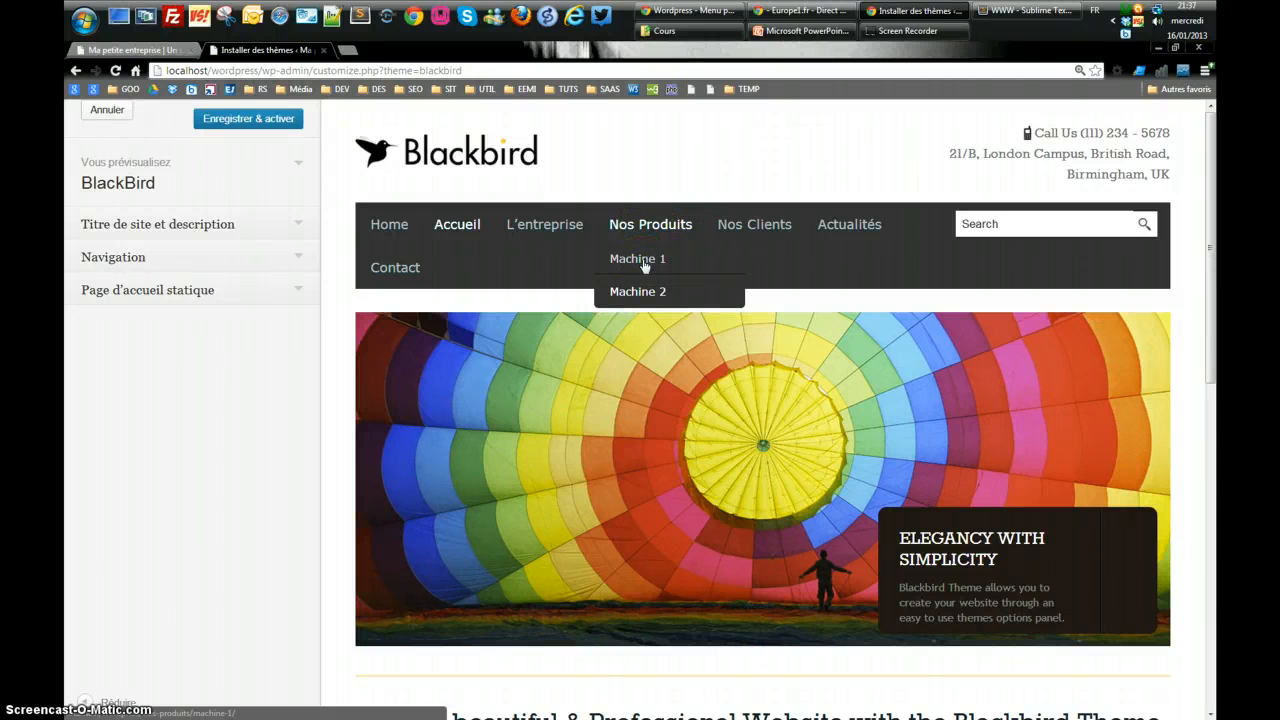
View the Machine 1 page in the BlackBird preview and close the preview without activating the theme.
{"action": "left_click", "coordinate": [645, 262]}
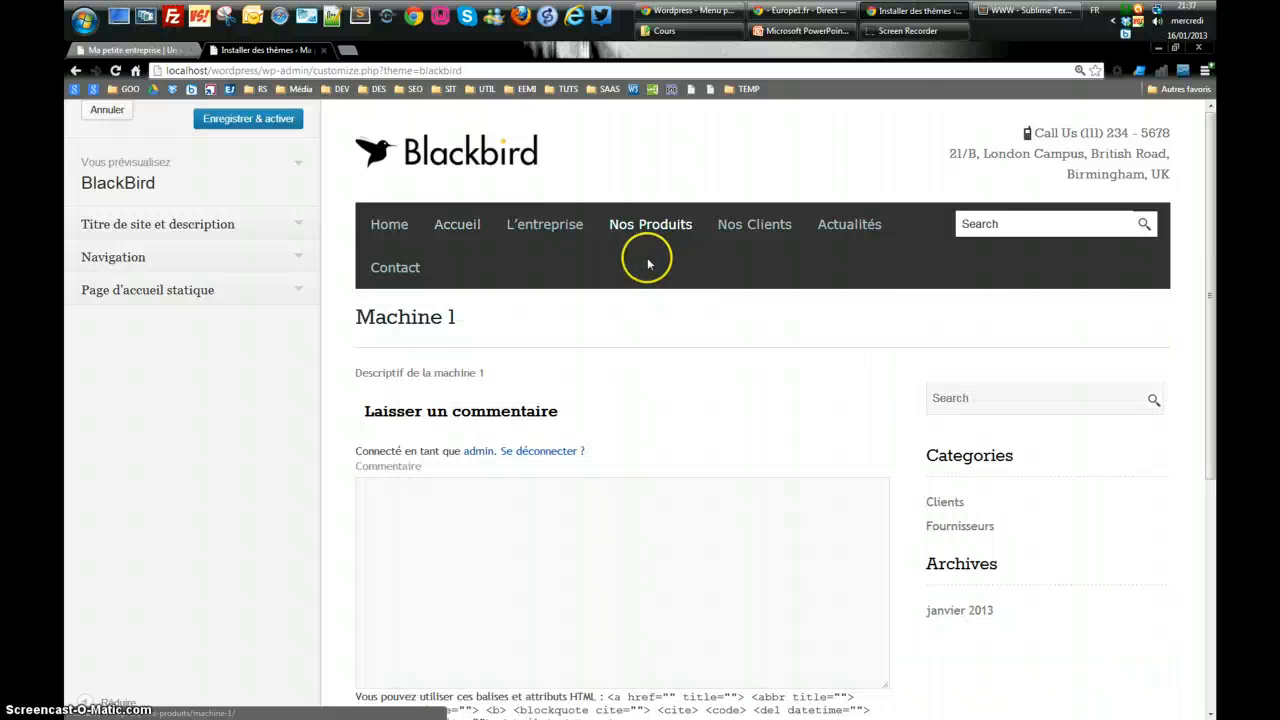
{"action": "left_click", "coordinate": [108, 111]}
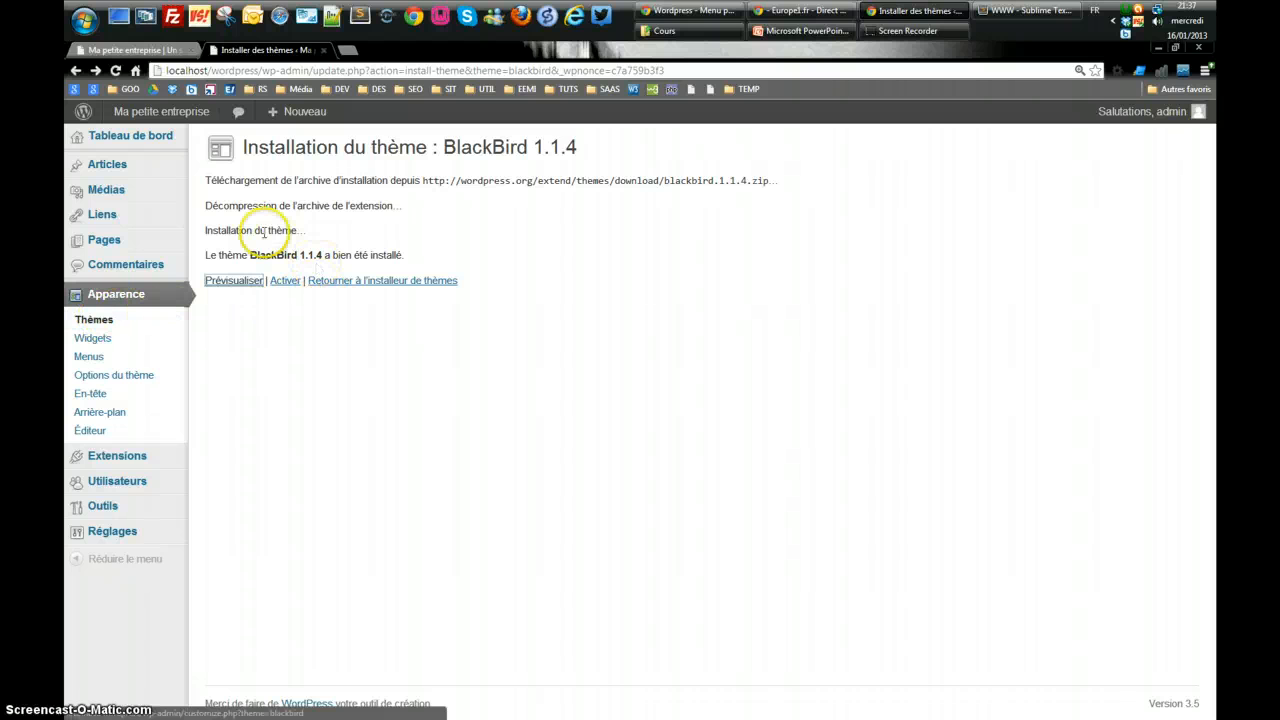
Go to the installed themes page and activate the BlackBird theme.
{"action": "left_click", "coordinate": [396, 284]}
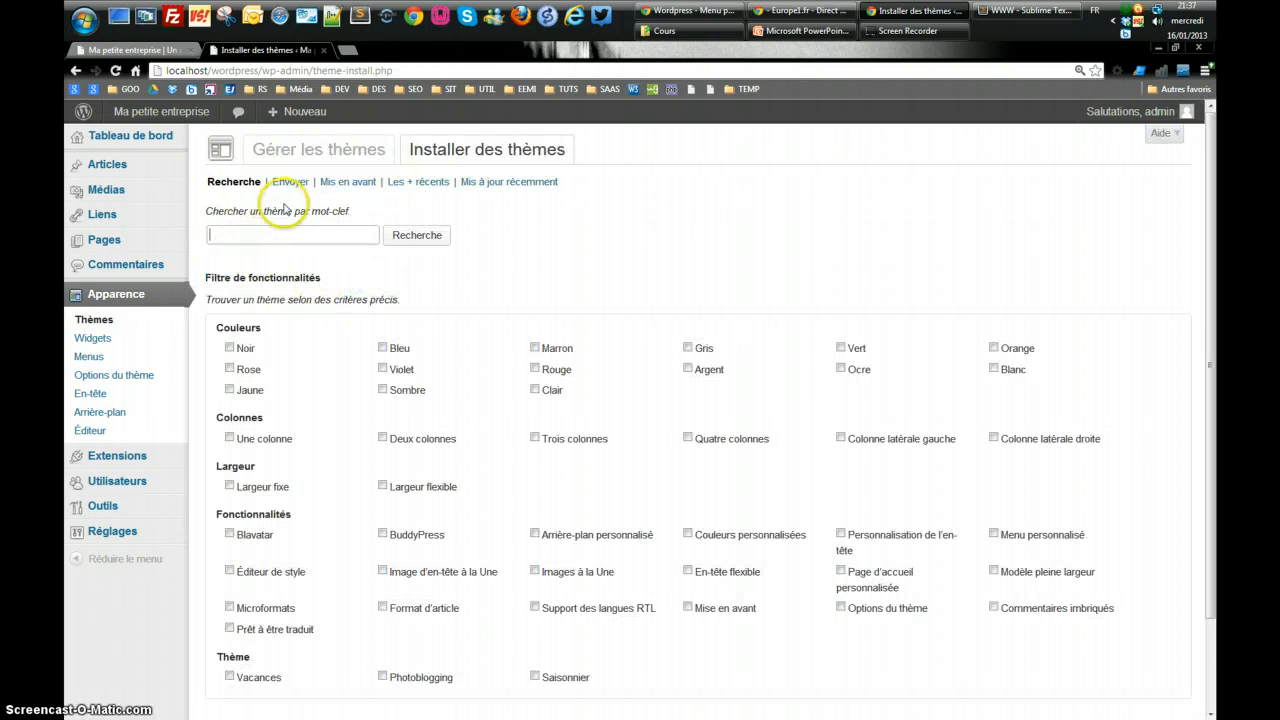
{"action": "left_click", "coordinate": [310, 148]}
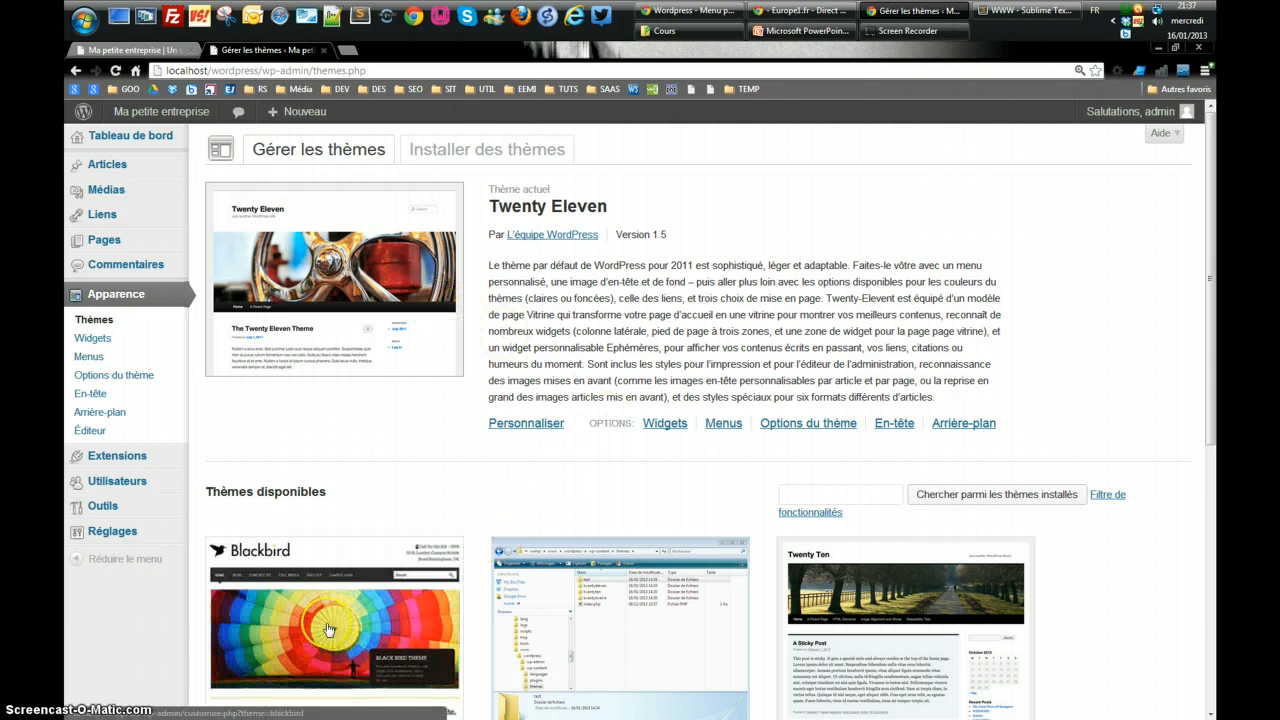
{"action": "scroll", "coordinate": [320, 628], "scroll_direction": "down", "scroll_amount": 3}
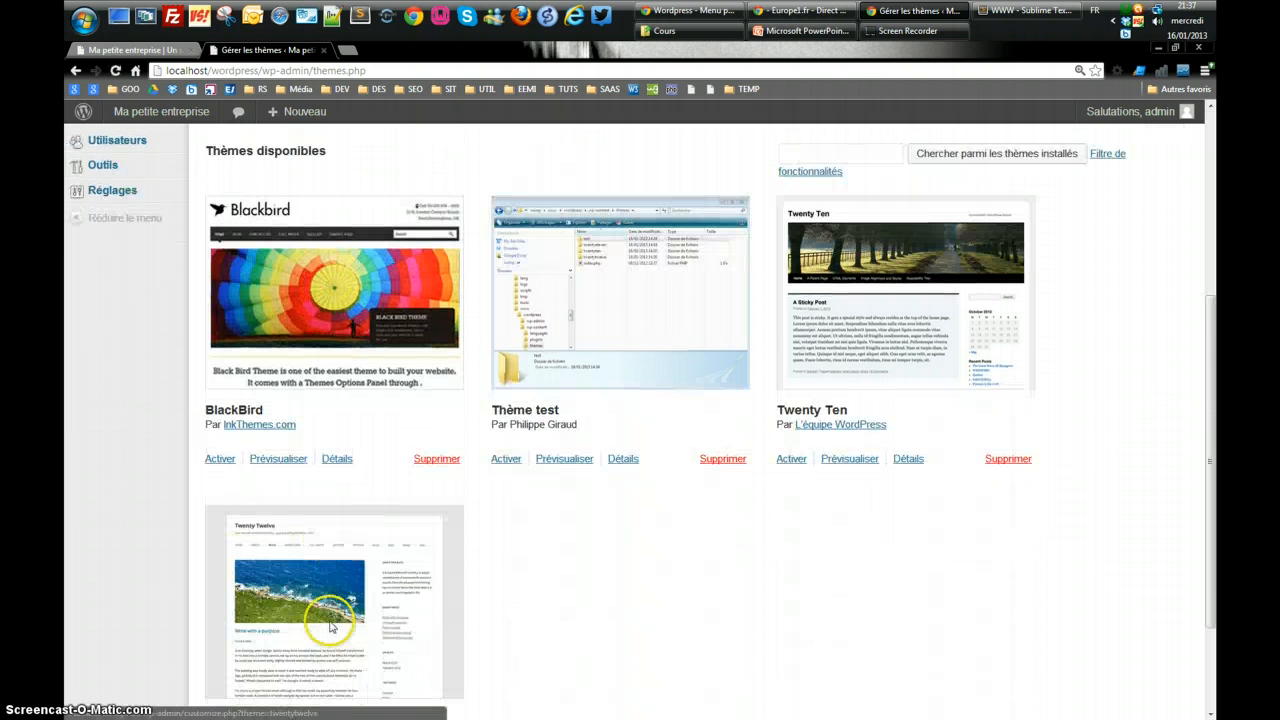
{"action": "left_click", "coordinate": [222, 462]}
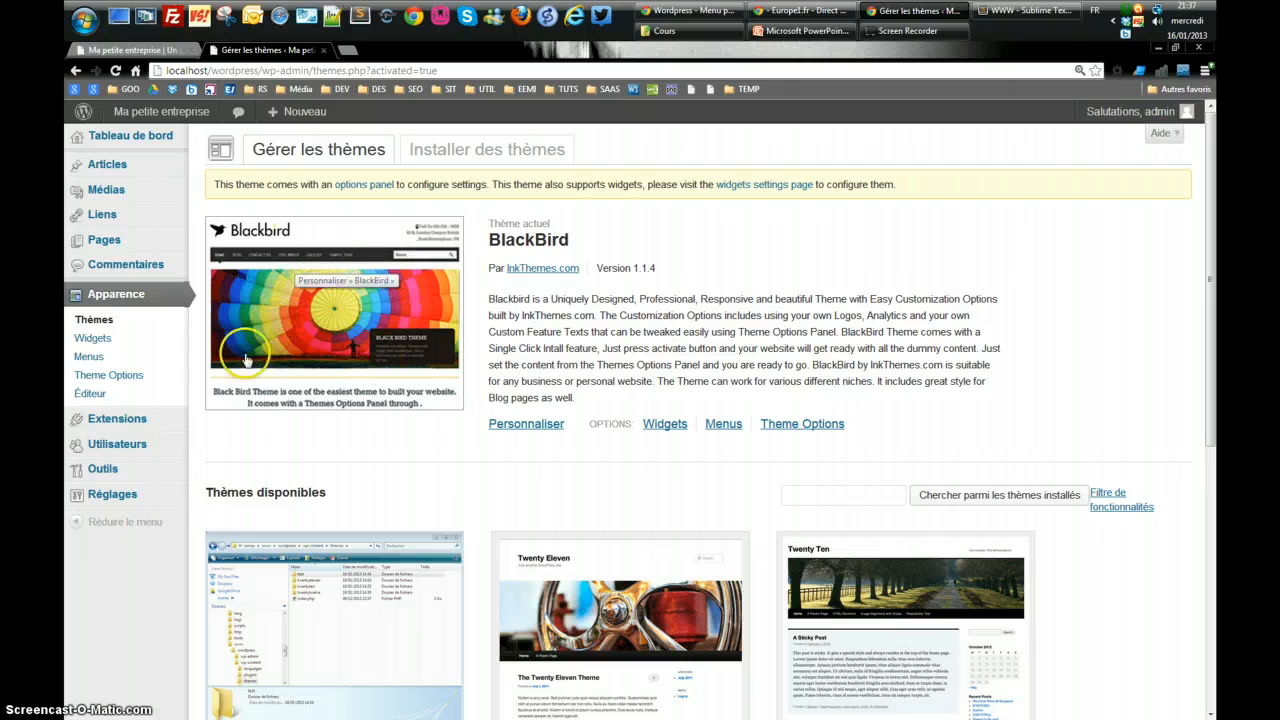
Reload the live site's home page and look over its header, menu and banner with BlackBird active.
{"action": "left_click", "coordinate": [148, 50]}
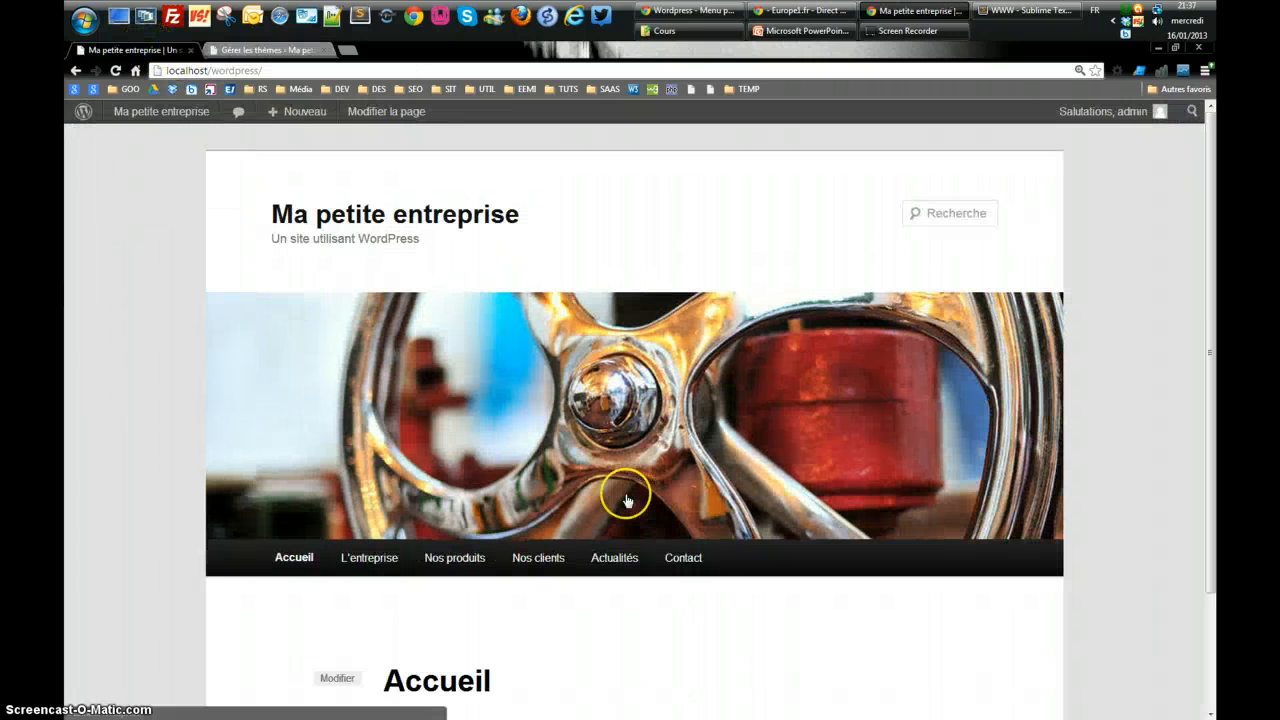
{"action": "left_click", "coordinate": [369, 216]}
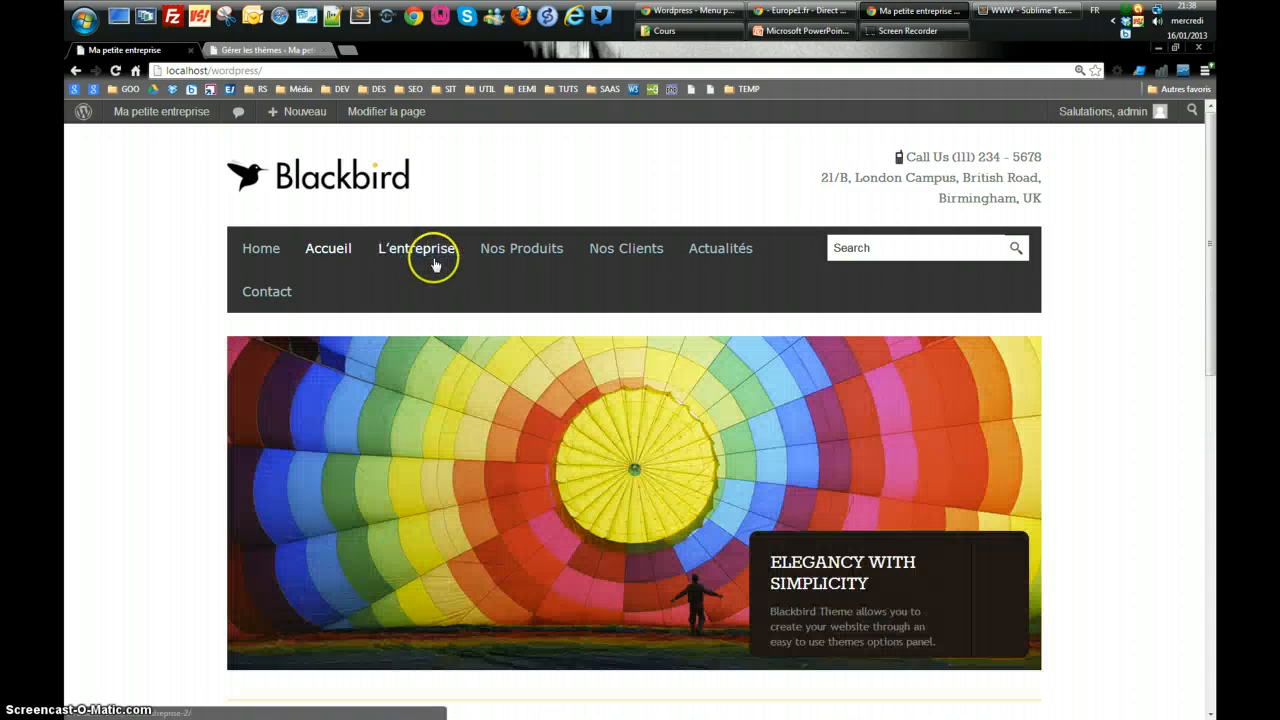
{"action": "scroll", "coordinate": [435, 265], "scroll_direction": "down", "scroll_amount": 1}
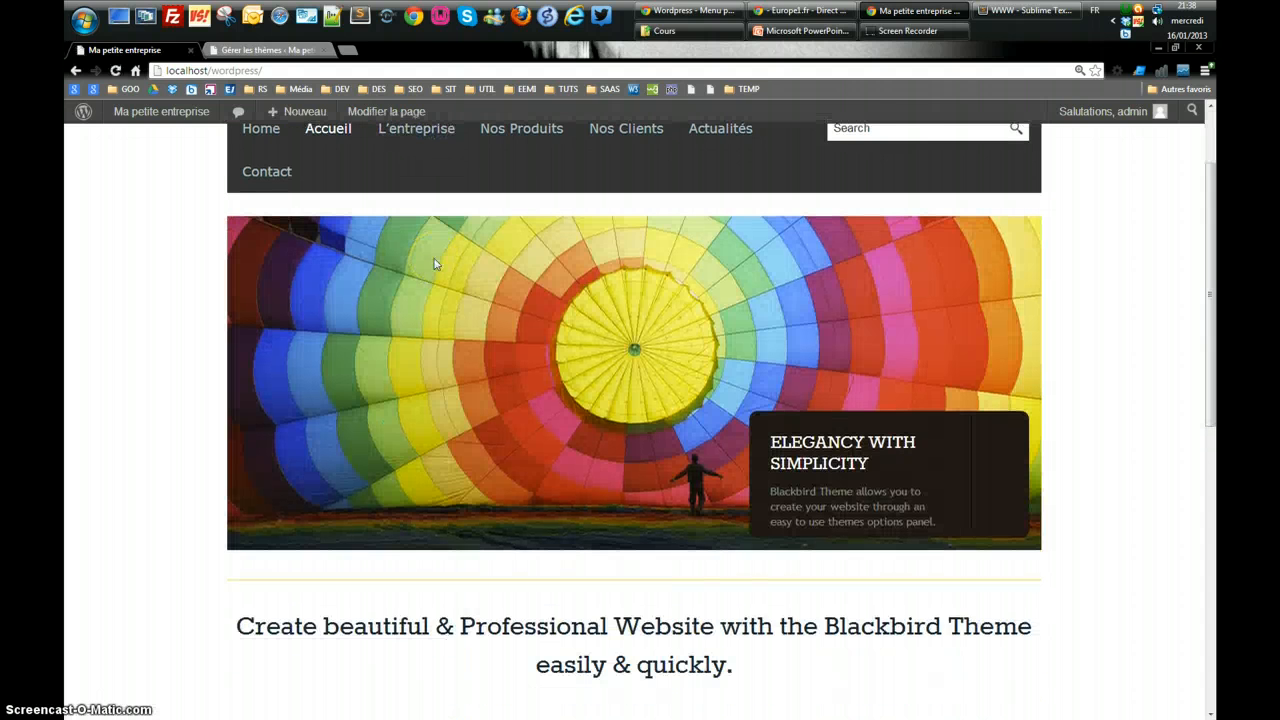
{"action": "scroll", "coordinate": [435, 265], "scroll_direction": "up", "scroll_amount": 1}
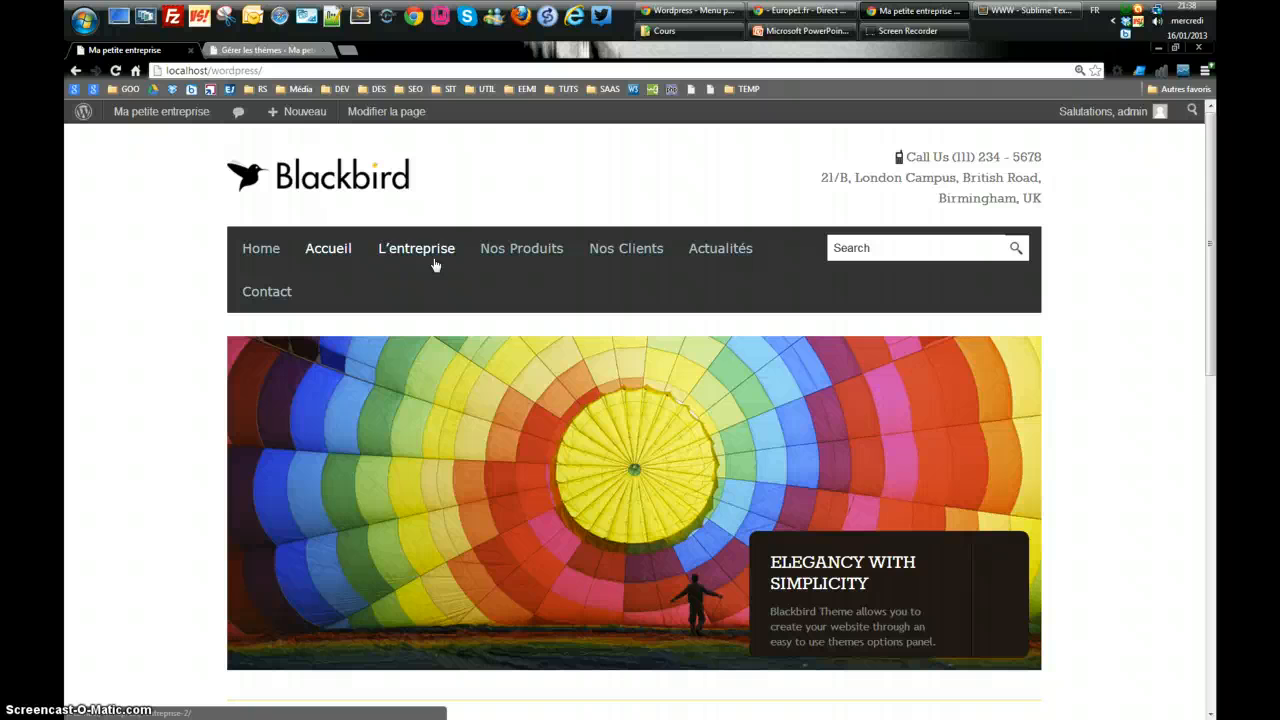
{"action": "mouse_move", "coordinate": [485, 252]}
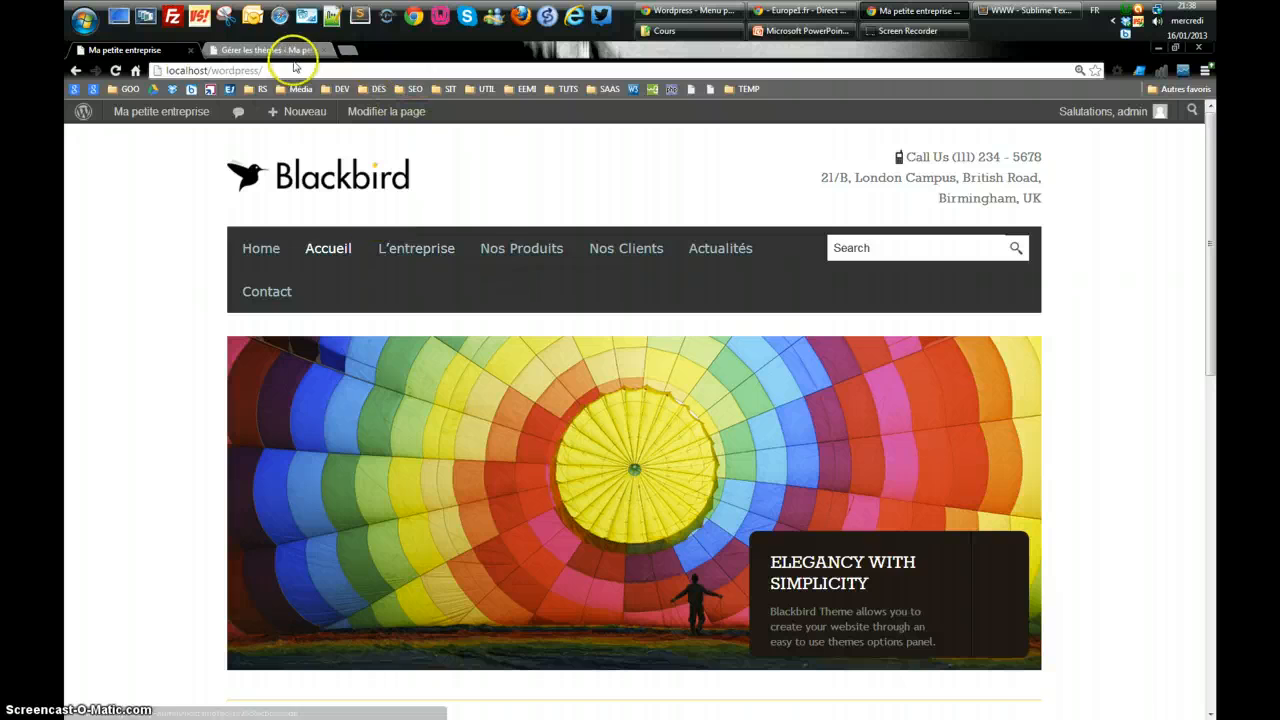
Open the BlackBird theme options and review the General Settings, from the custom logo to the front page switch.
{"action": "left_click", "coordinate": [251, 49]}
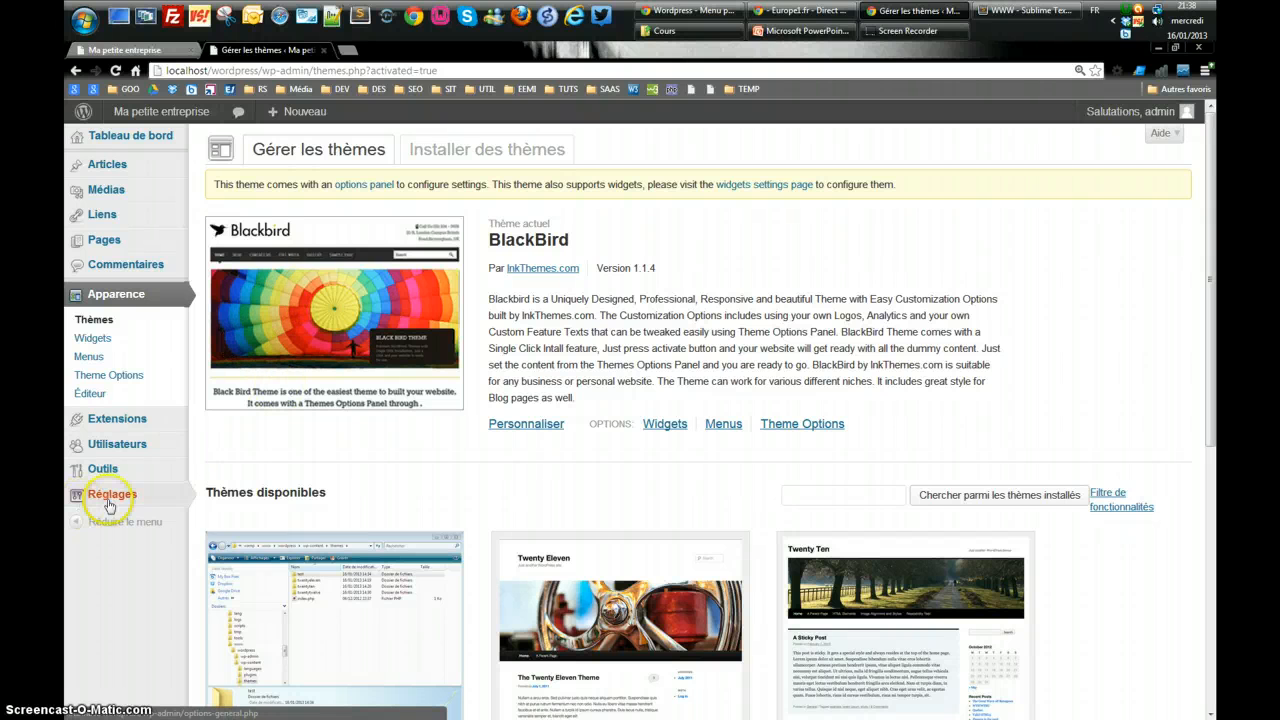
{"action": "mouse_move", "coordinate": [122, 507]}
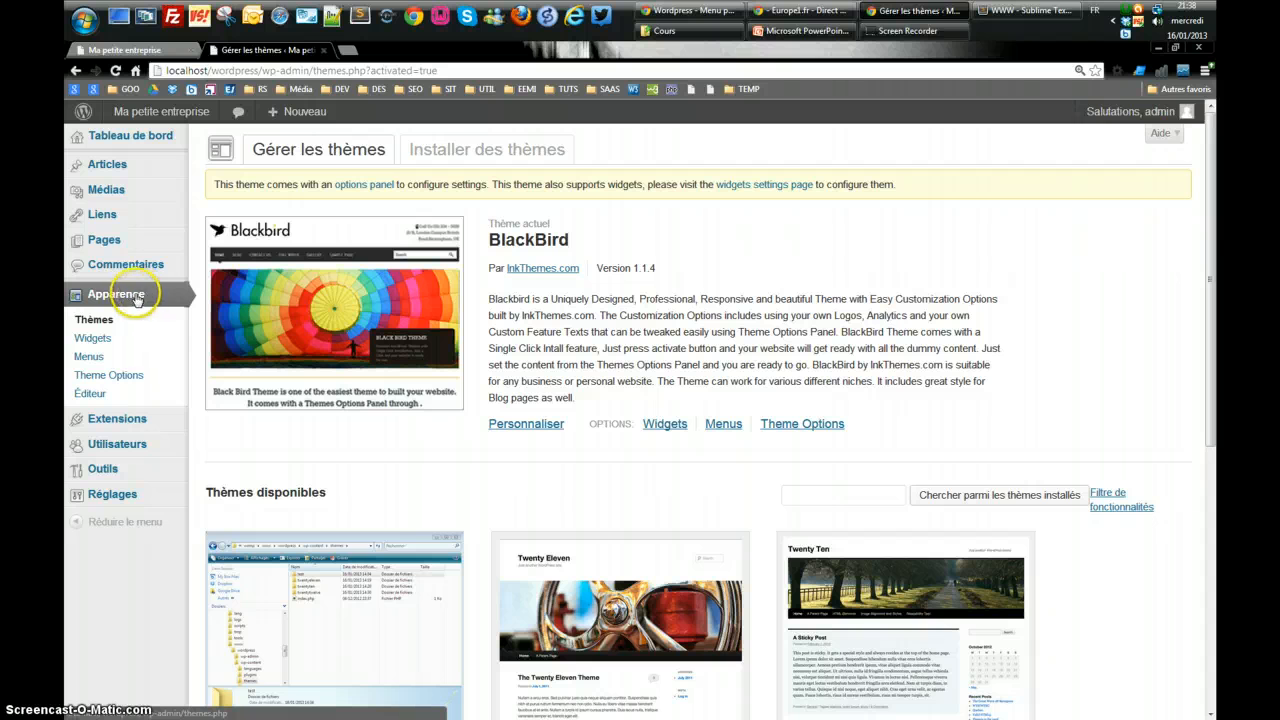
{"action": "left_click", "coordinate": [108, 378]}
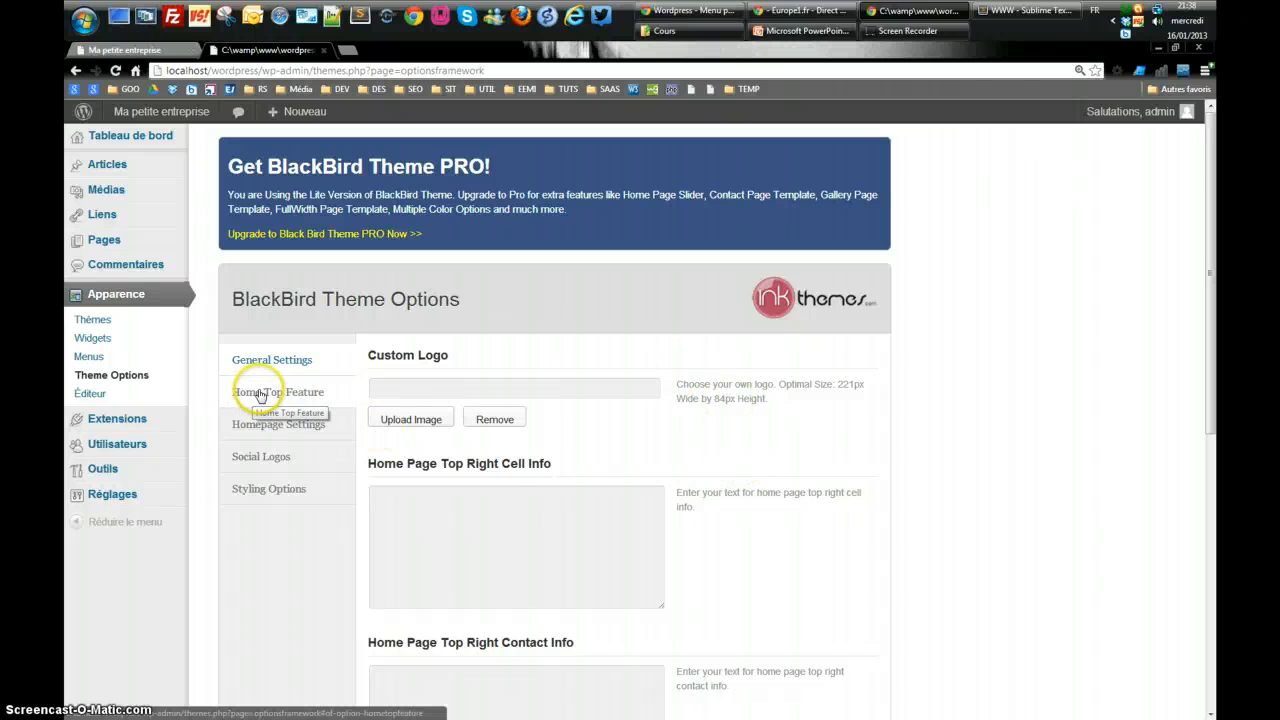
{"action": "scroll", "coordinate": [347, 420], "scroll_direction": "down", "scroll_amount": 1}
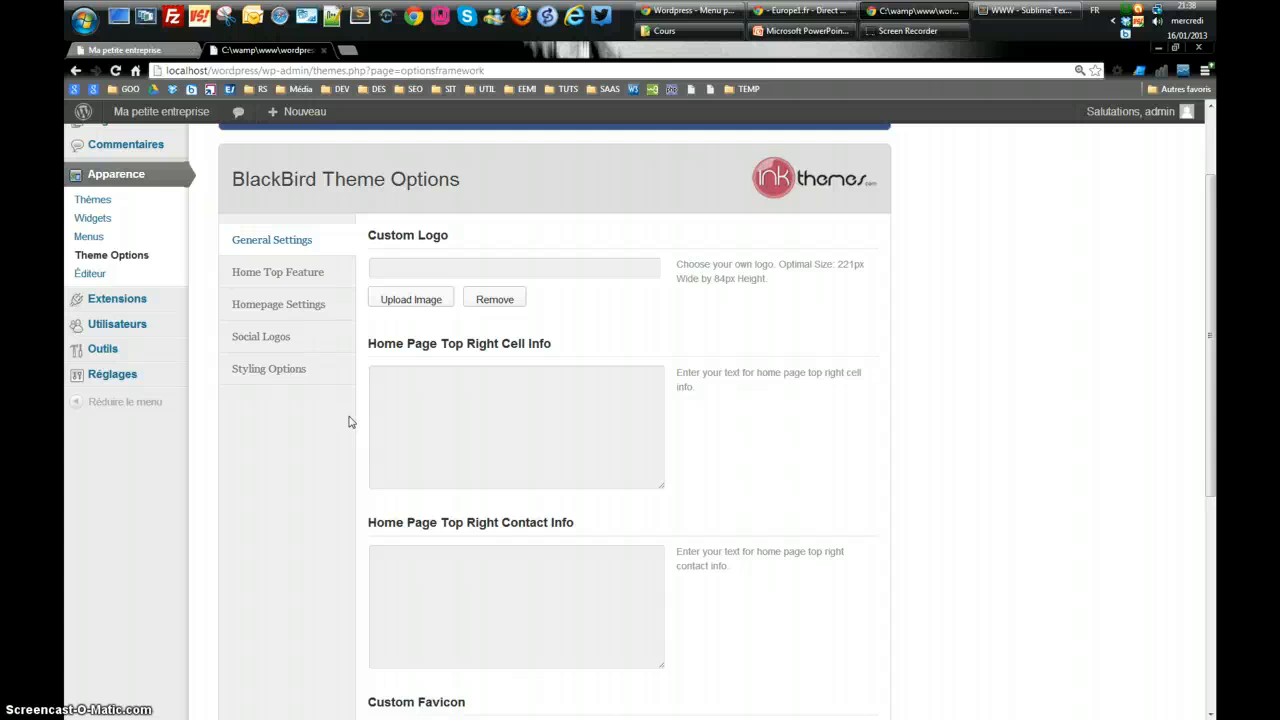
{"action": "scroll", "coordinate": [350, 421], "scroll_direction": "down", "scroll_amount": 1}
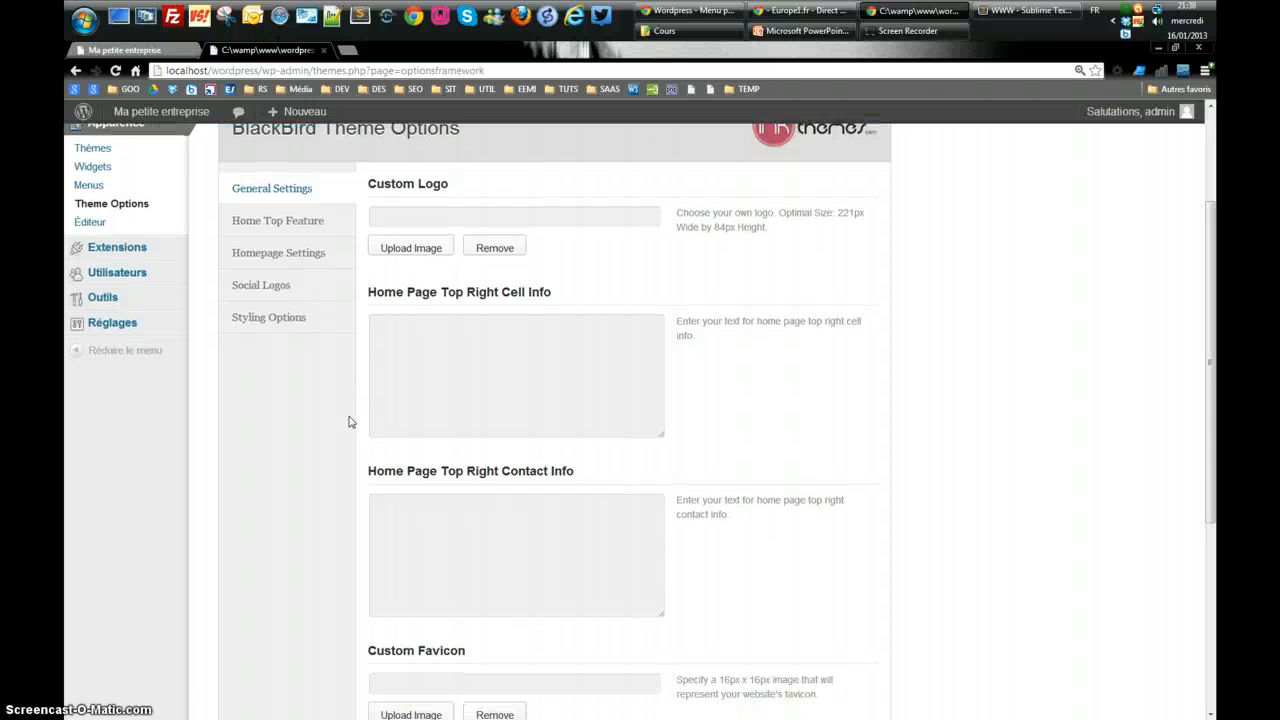
{"action": "scroll", "coordinate": [420, 388], "scroll_direction": "down", "scroll_amount": 1}
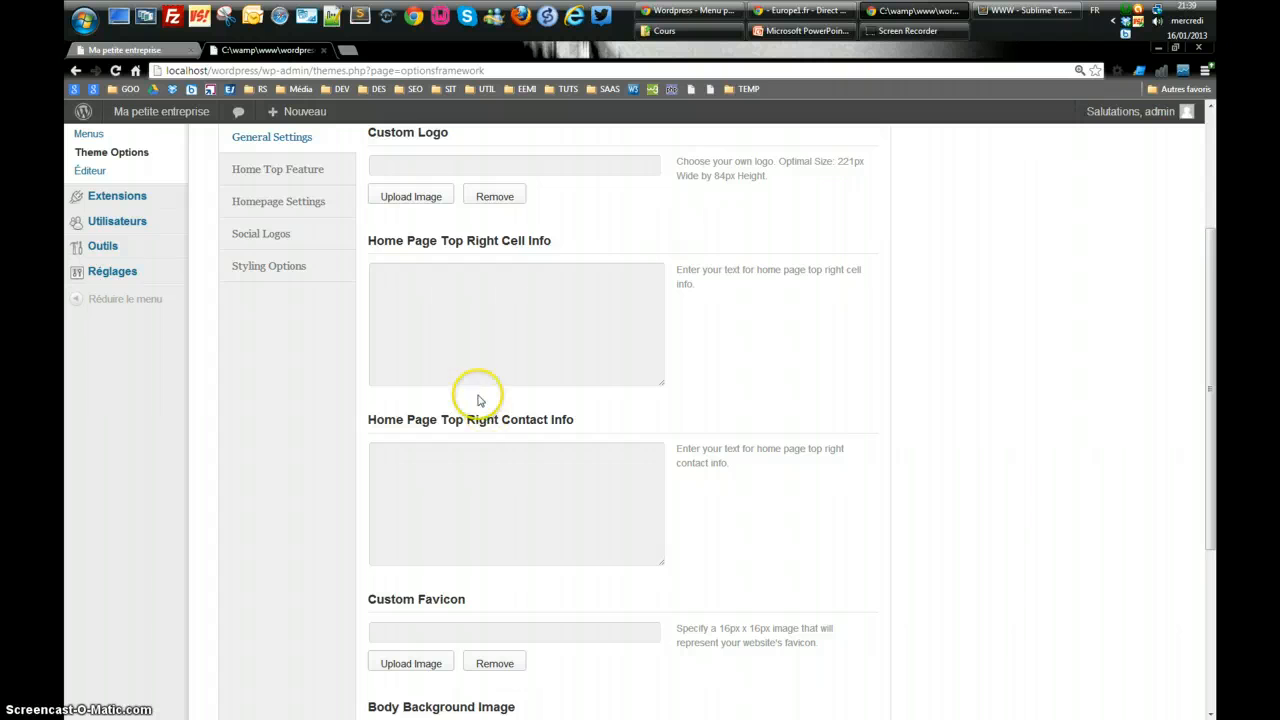
{"action": "scroll", "coordinate": [470, 385], "scroll_direction": "up", "scroll_amount": 4}
{"action": "scroll", "coordinate": [435, 420], "scroll_direction": "down", "scroll_amount": 3}
{"action": "scroll", "coordinate": [443, 495], "scroll_direction": "down", "scroll_amount": 3}
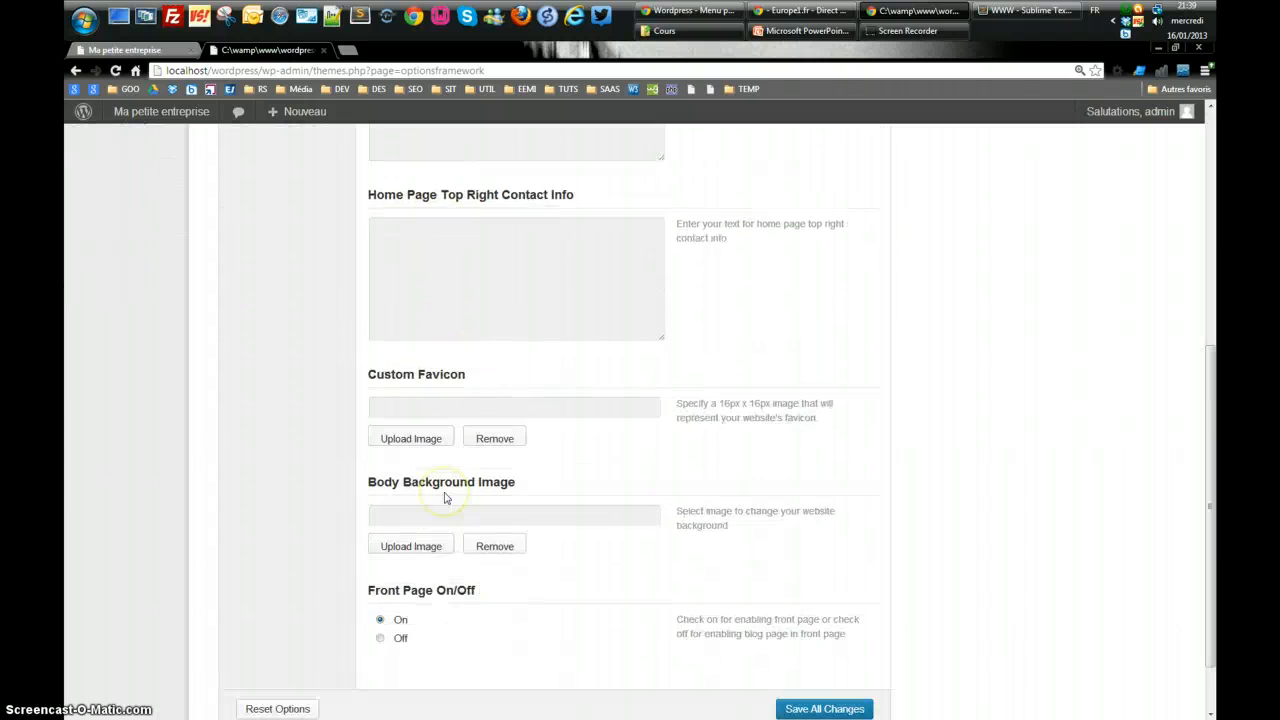
{"action": "scroll", "coordinate": [443, 500], "scroll_direction": "up", "scroll_amount": 1}
{"action": "scroll", "coordinate": [437, 510], "scroll_direction": "down", "scroll_amount": 2}
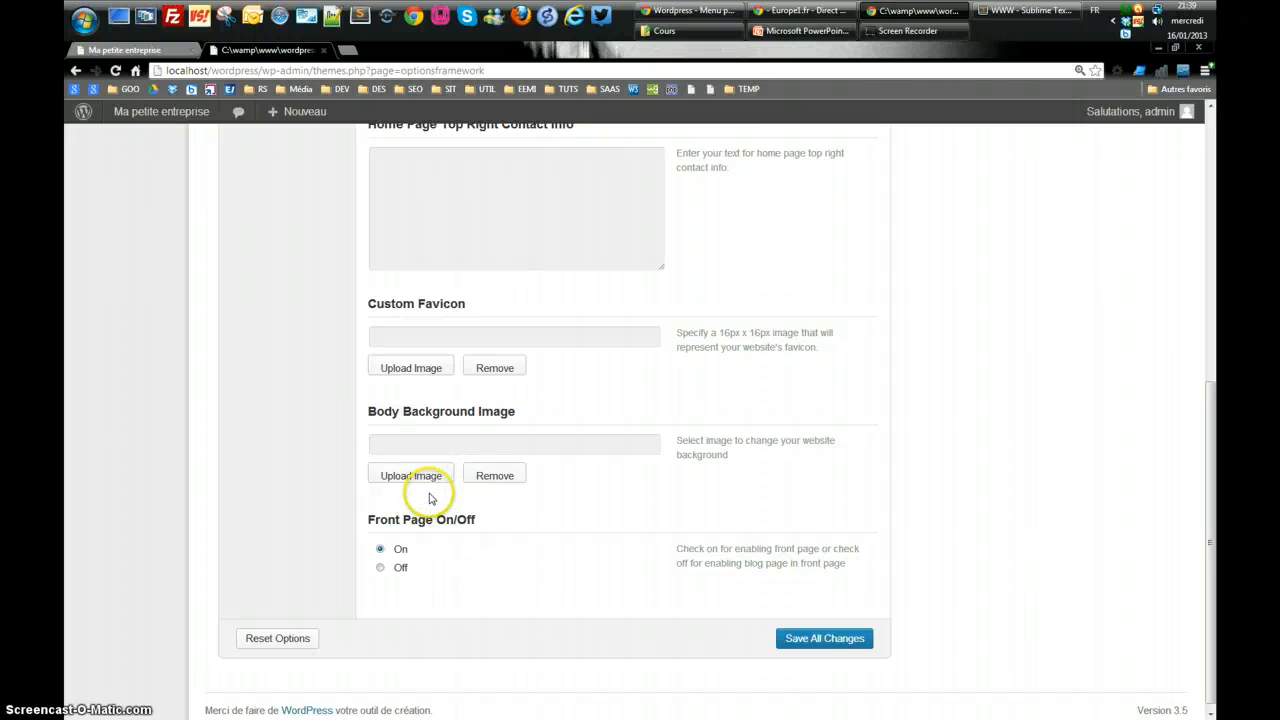
{"action": "scroll", "coordinate": [429, 463], "scroll_direction": "up", "scroll_amount": 5}
{"action": "scroll", "coordinate": [434, 466], "scroll_direction": "down", "scroll_amount": 5}
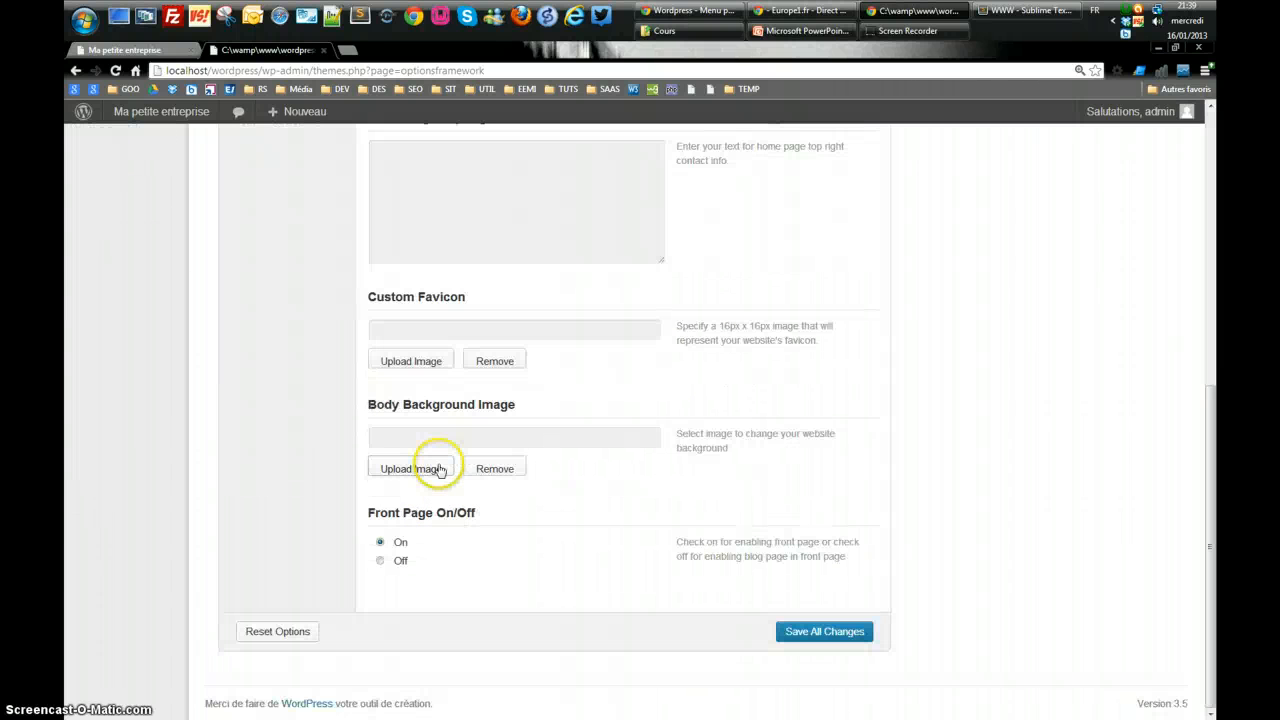
Look over the live home page's feature blocks and footer, and return to the BlackBird General Settings.
{"action": "left_click", "coordinate": [170, 50]}
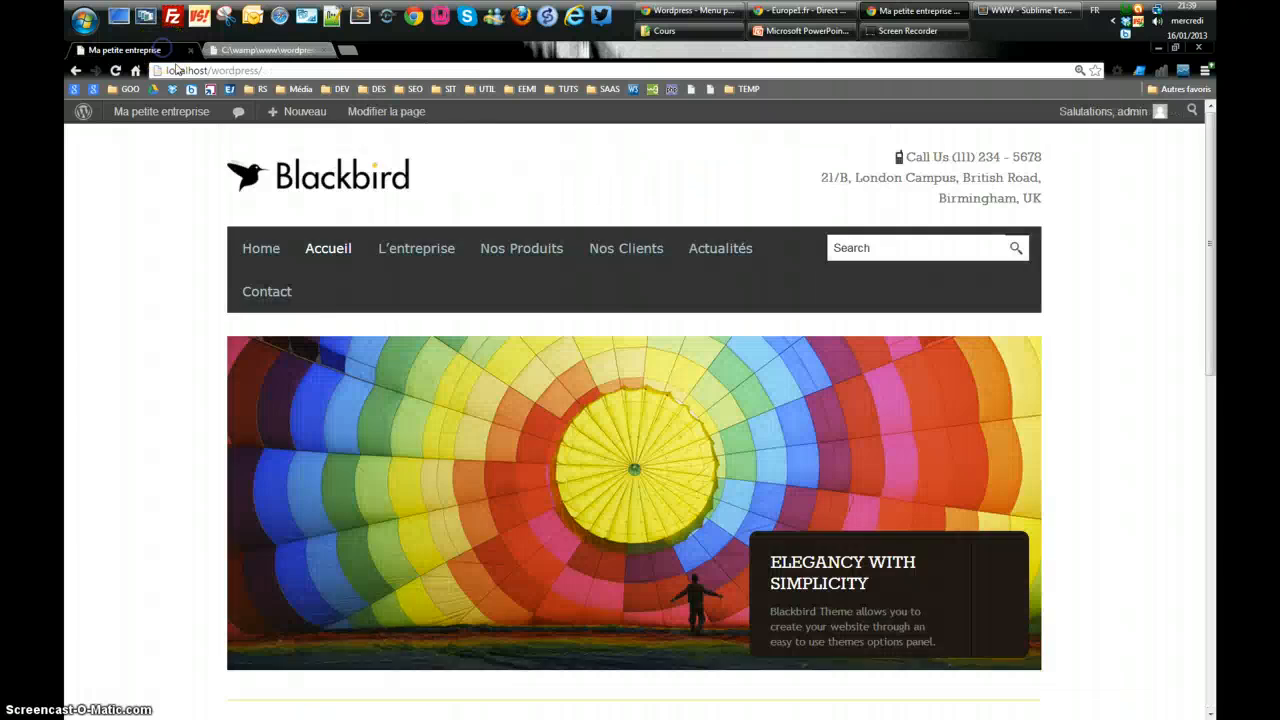
{"action": "scroll", "coordinate": [540, 585], "scroll_direction": "down", "scroll_amount": 10}
{"action": "scroll", "coordinate": [545, 545], "scroll_direction": "up", "scroll_amount": 2}
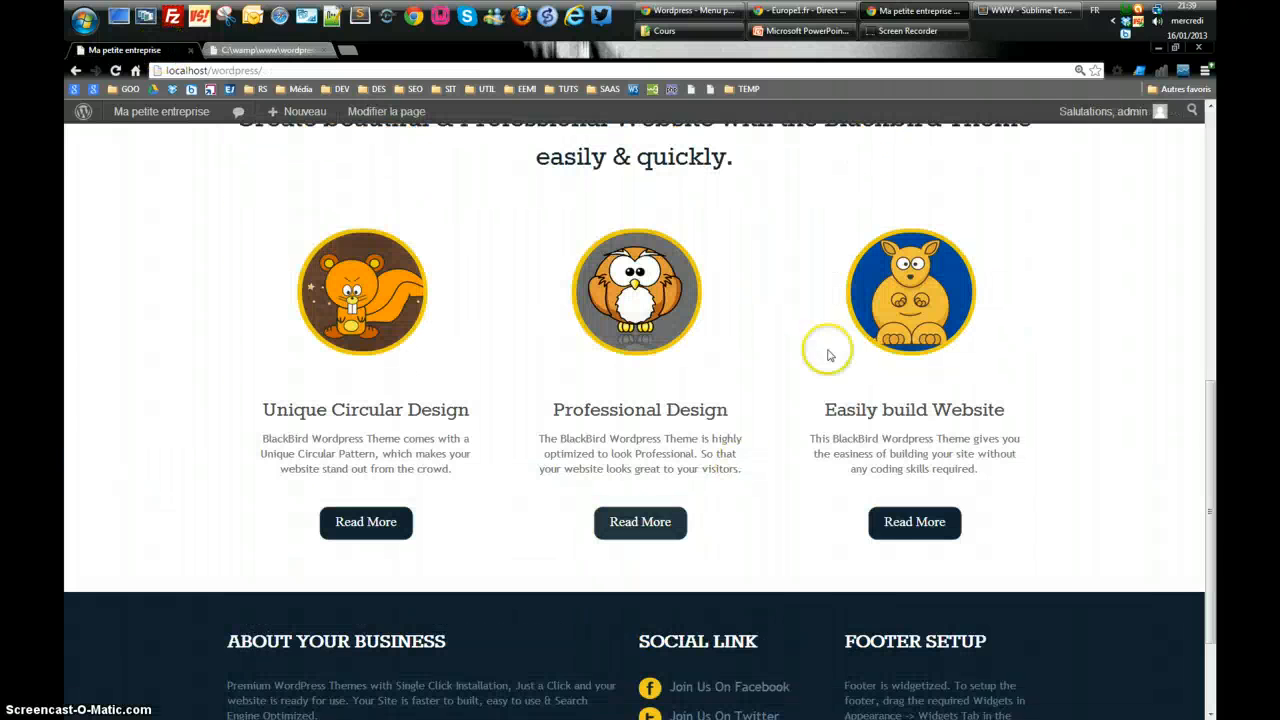
{"action": "scroll", "coordinate": [215, 305], "scroll_direction": "up", "scroll_amount": 1}
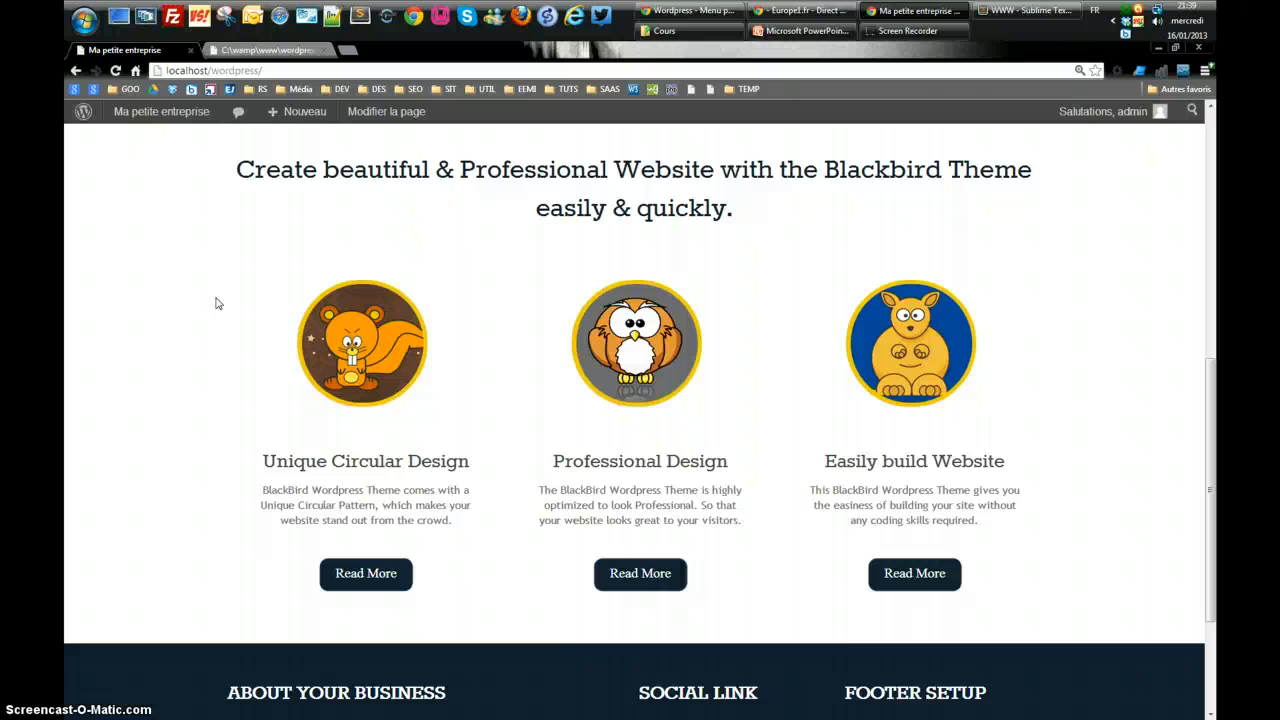
{"action": "scroll", "coordinate": [217, 303], "scroll_direction": "up", "scroll_amount": 1}
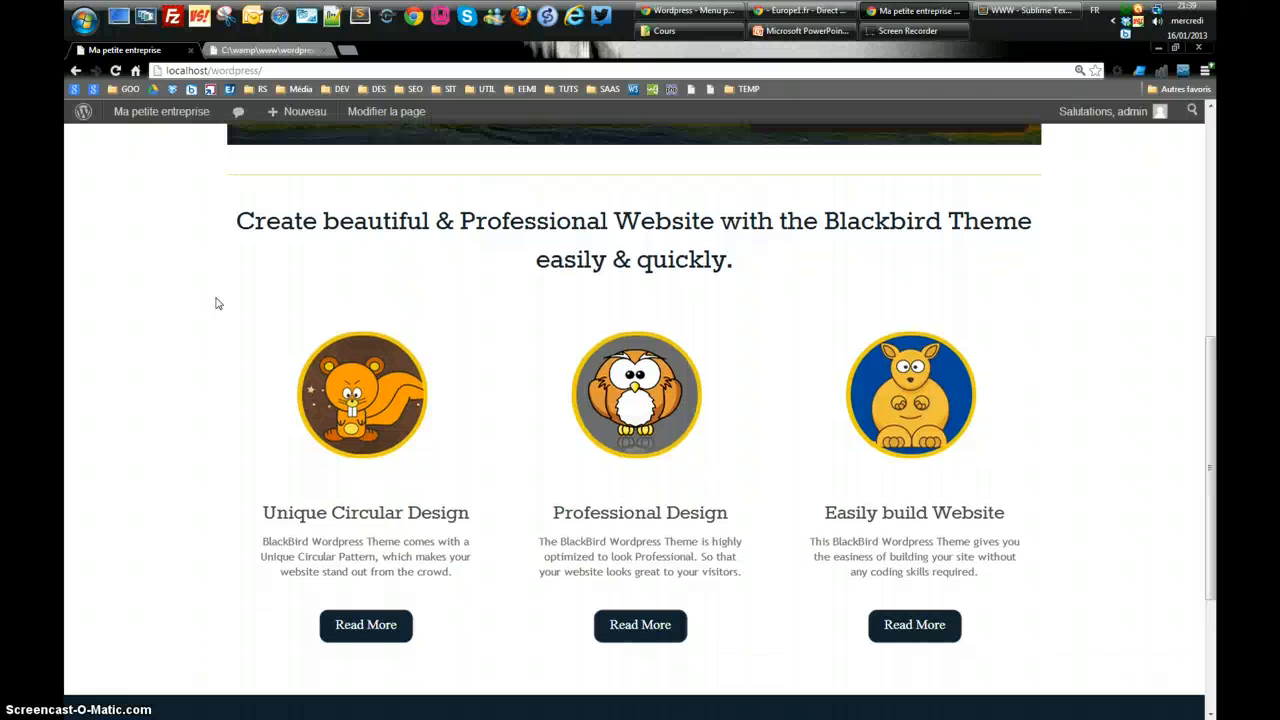
{"action": "left_click", "coordinate": [255, 50]}
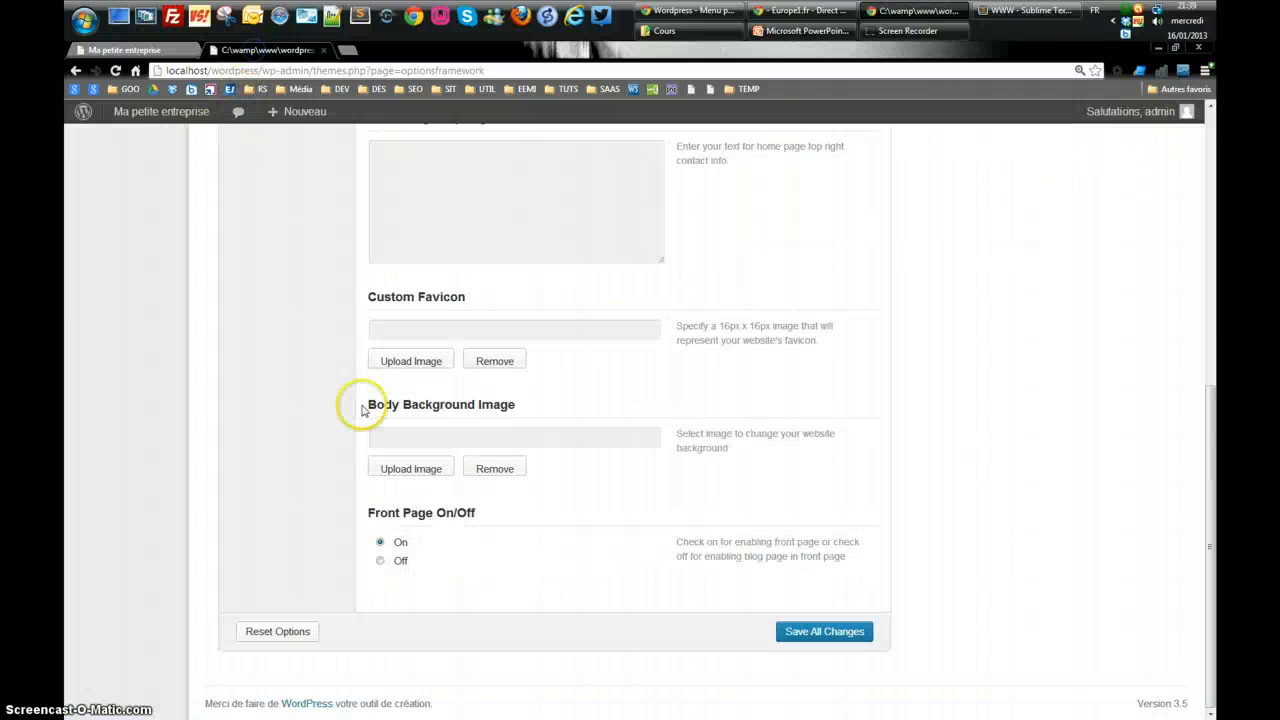
{"action": "scroll", "coordinate": [306, 392], "scroll_direction": "up", "scroll_amount": 3}
{"action": "scroll", "coordinate": [306, 392], "scroll_direction": "up", "scroll_amount": 3}
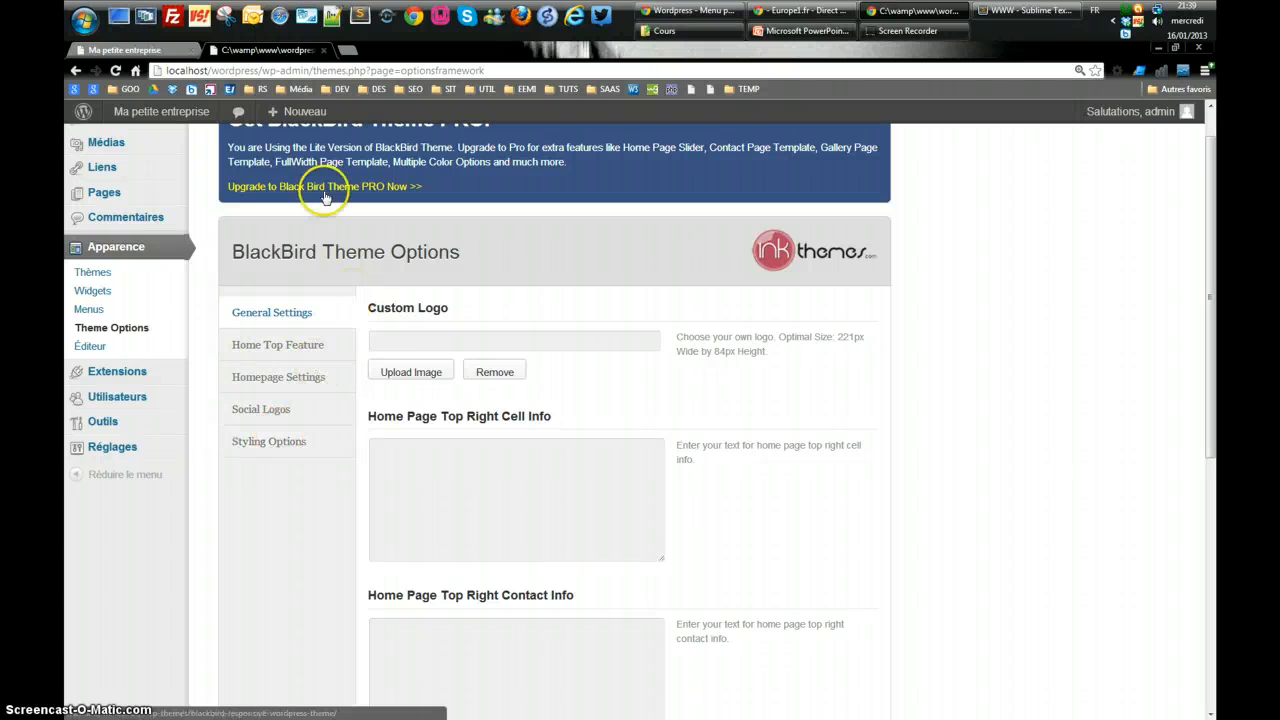
Check the navigation menu entries on the live site, including the Home and Accueil links.
{"action": "left_click", "coordinate": [160, 50]}
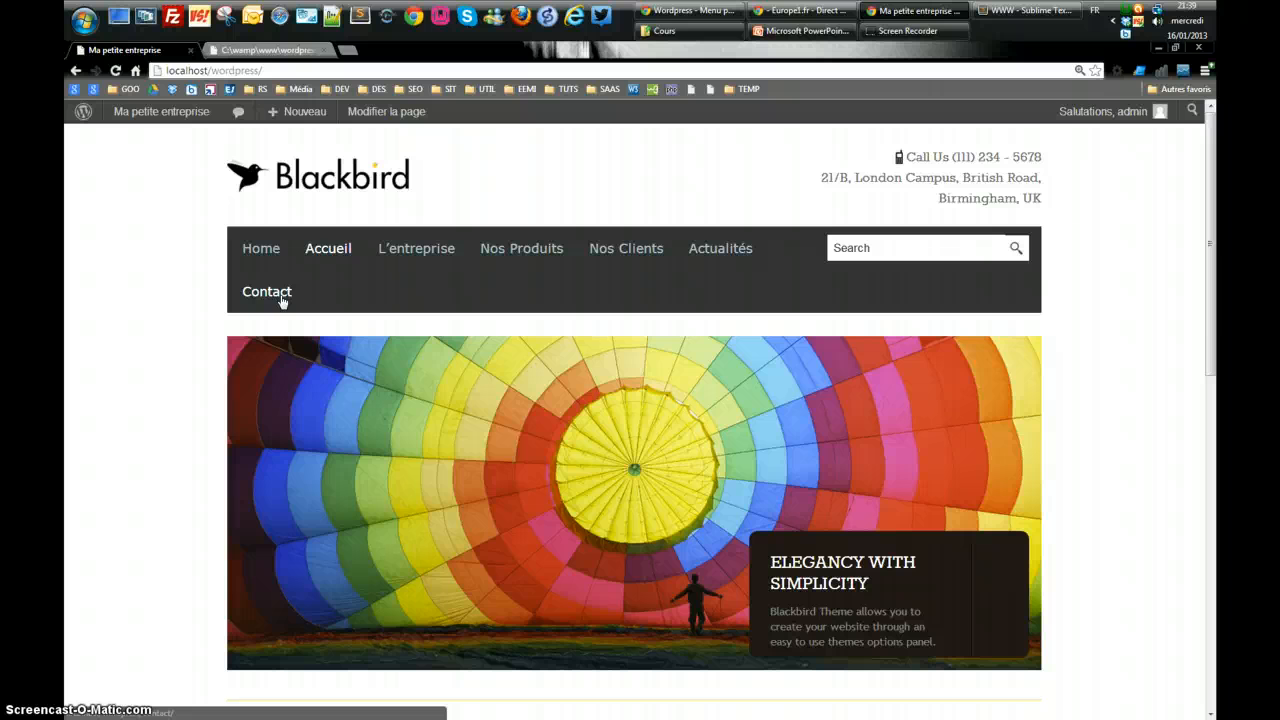
{"action": "mouse_move", "coordinate": [471, 257]}
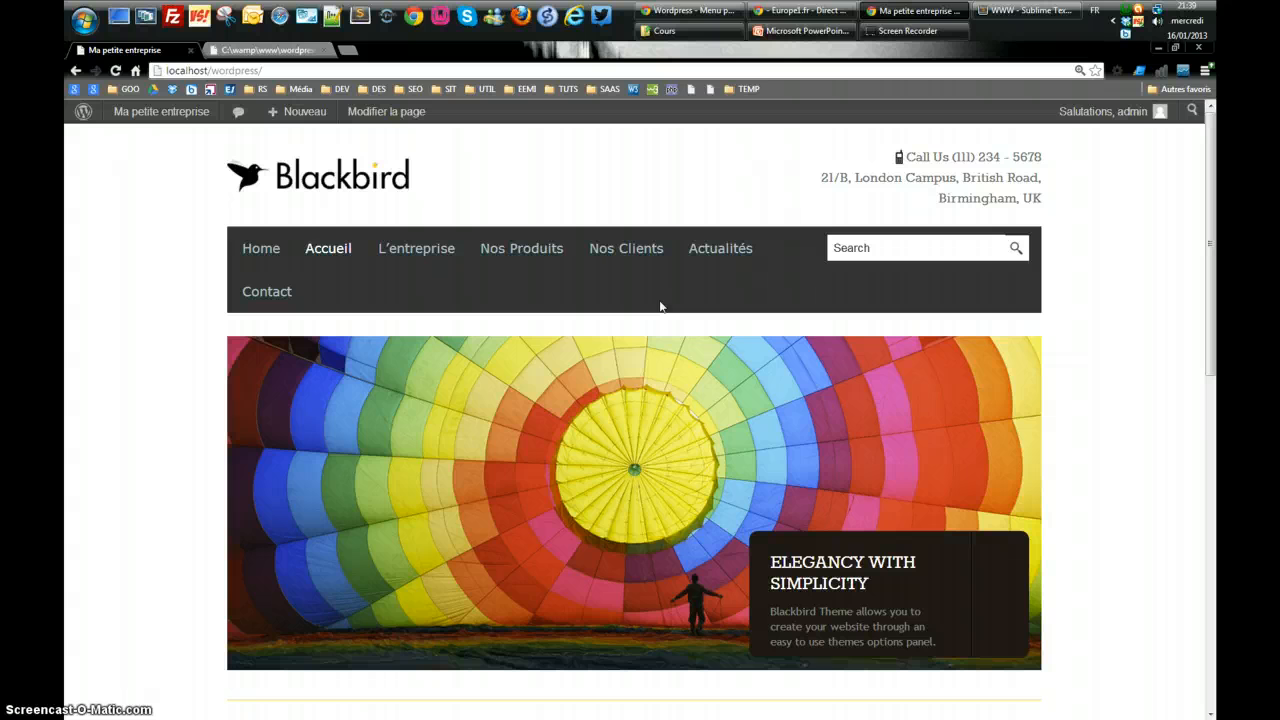
{"action": "left_click", "coordinate": [252, 252]}
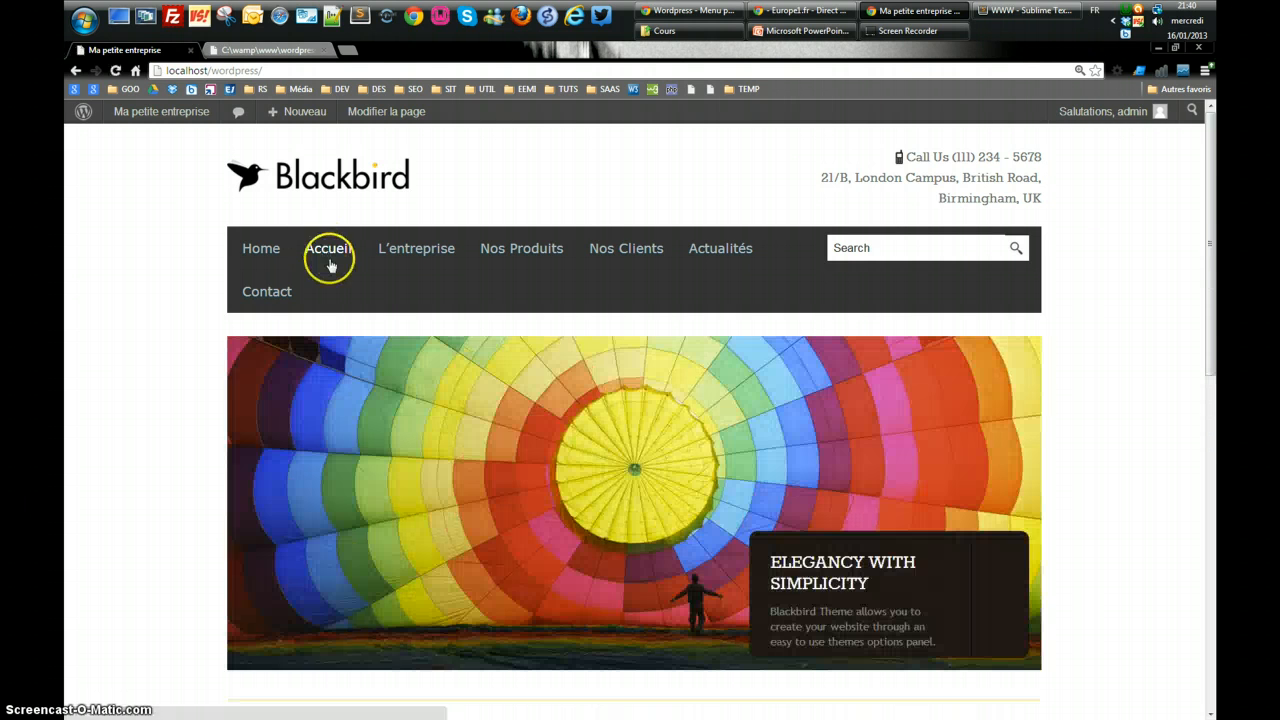
Assign the Principal menu to the theme's Main Menu location in the WordPress admin and save the assignment.
{"action": "left_click", "coordinate": [250, 49]}
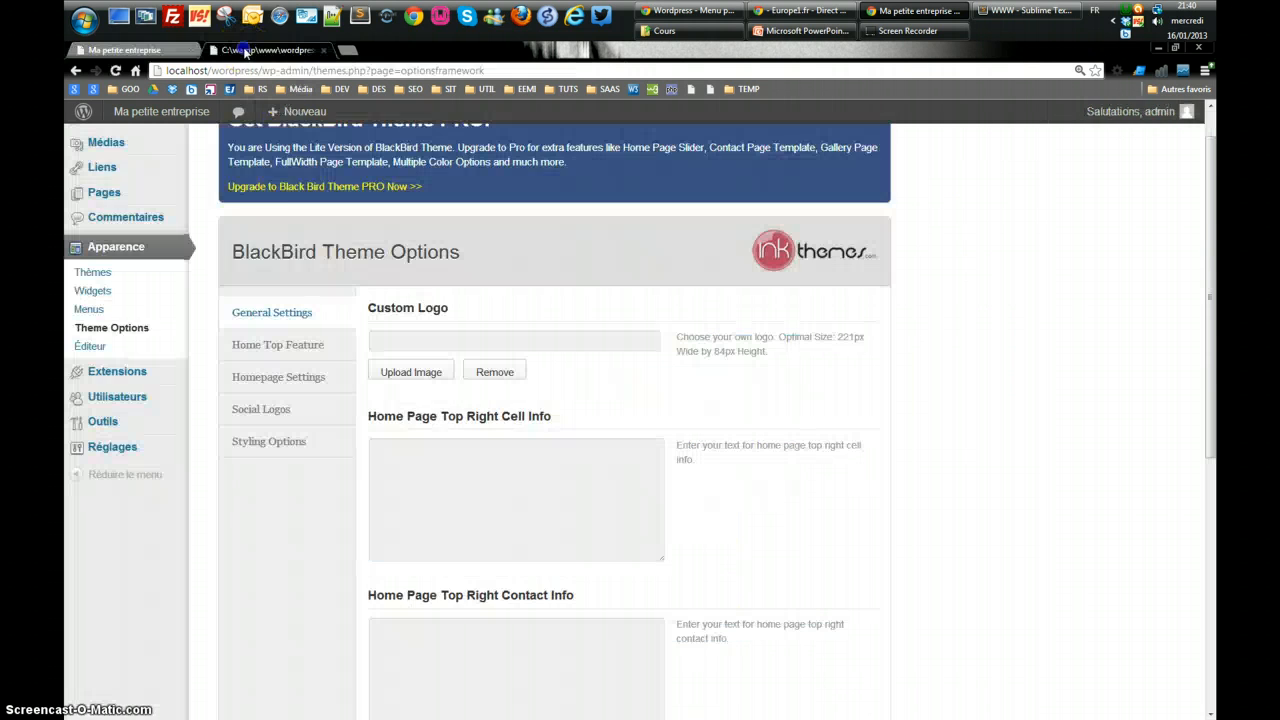
{"action": "mouse_move", "coordinate": [120, 377]}
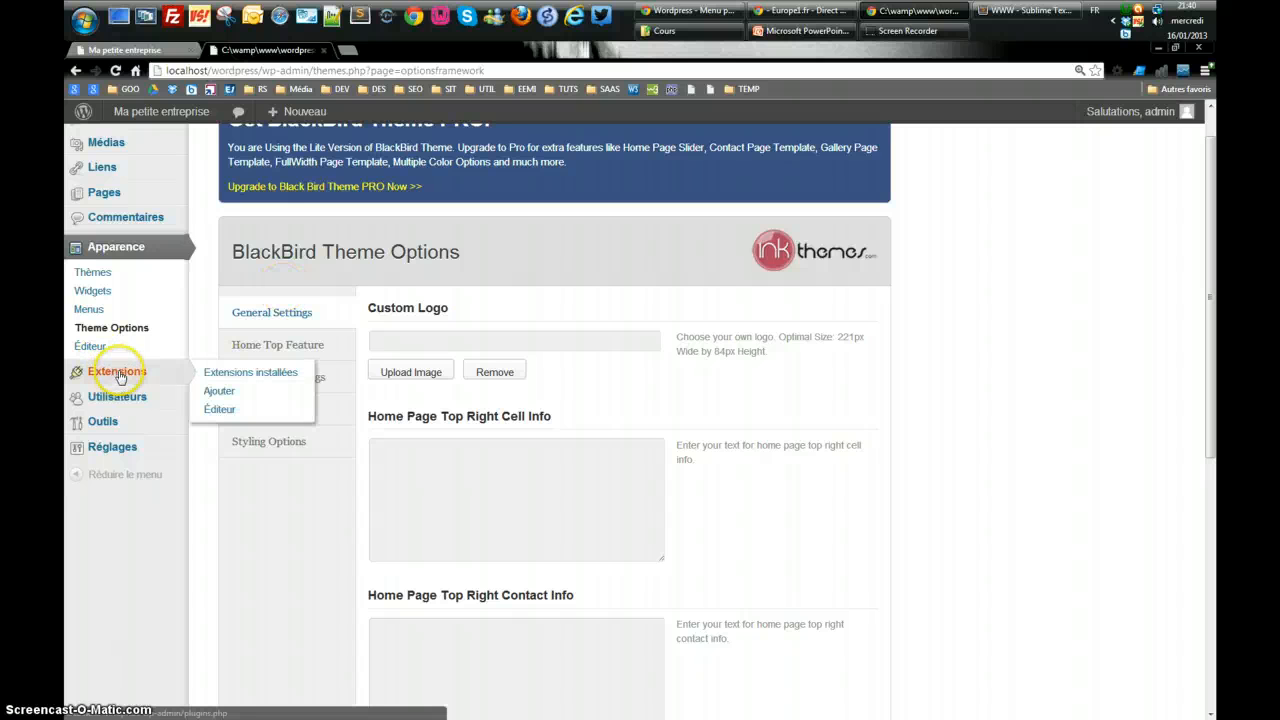
{"action": "left_click", "coordinate": [97, 314]}
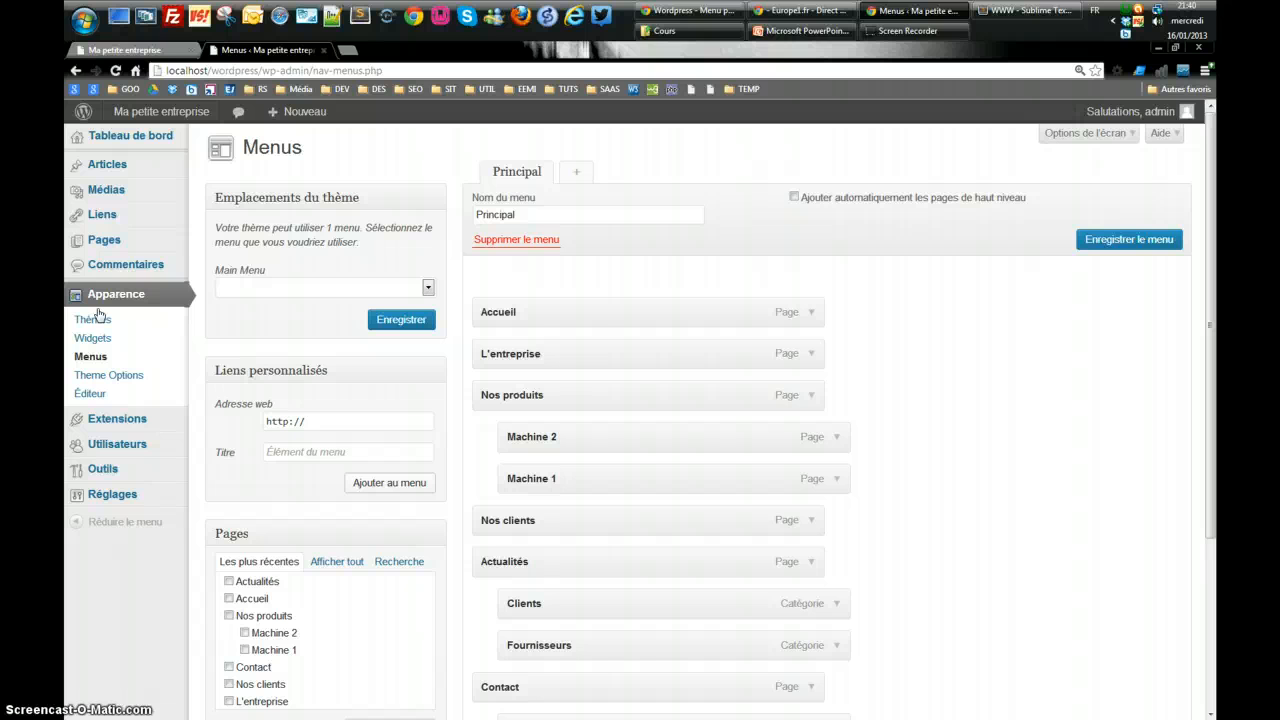
{"action": "left_click", "coordinate": [94, 317]}
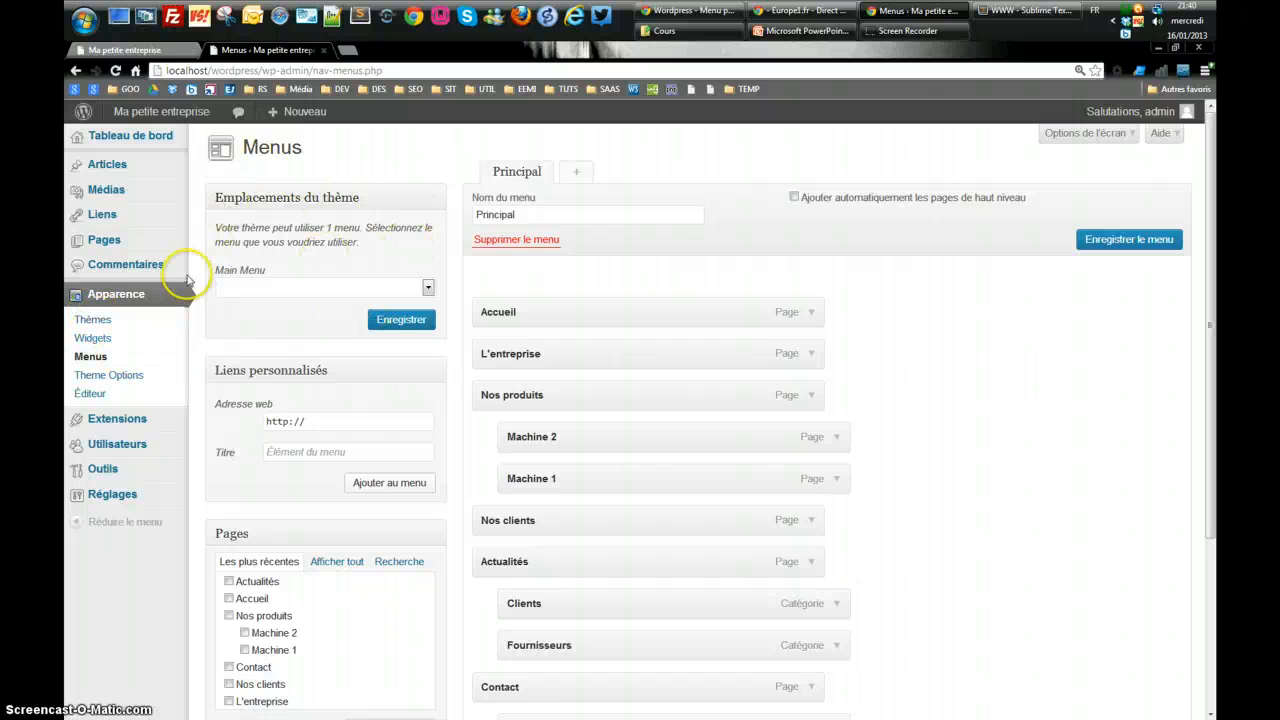
{"action": "left_click", "coordinate": [398, 321]}
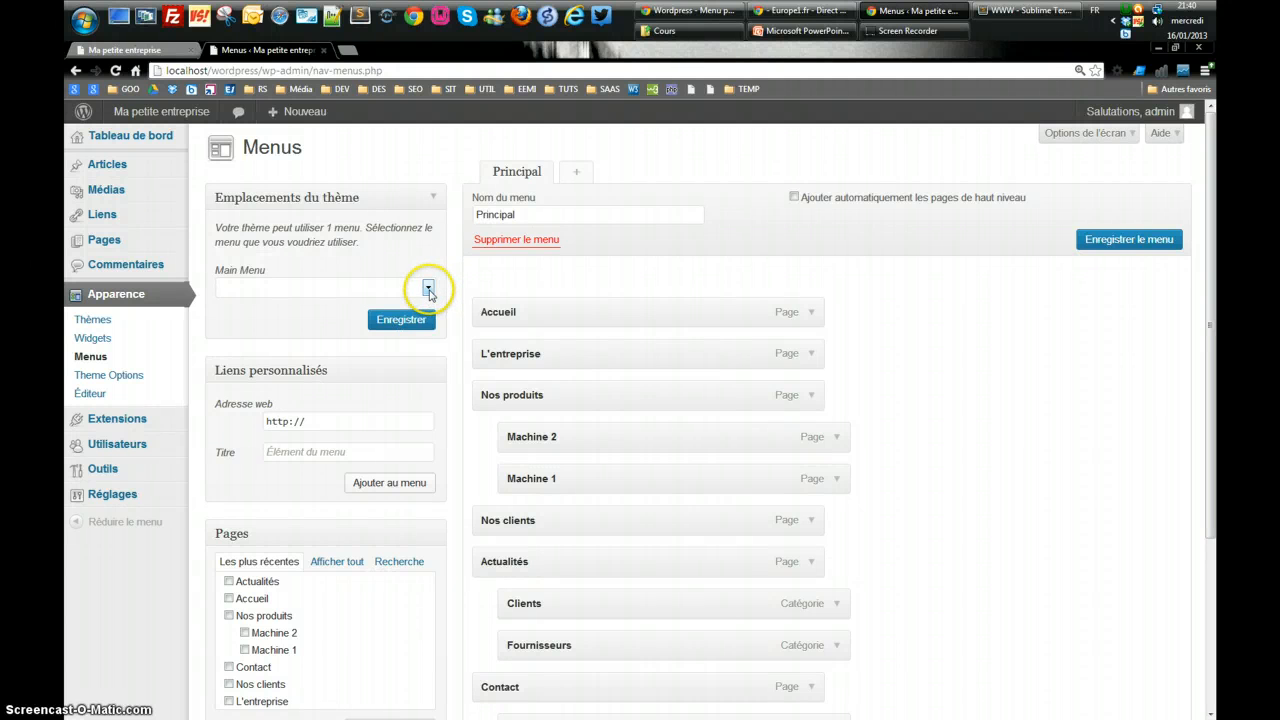
{"action": "left_click", "coordinate": [428, 289]}
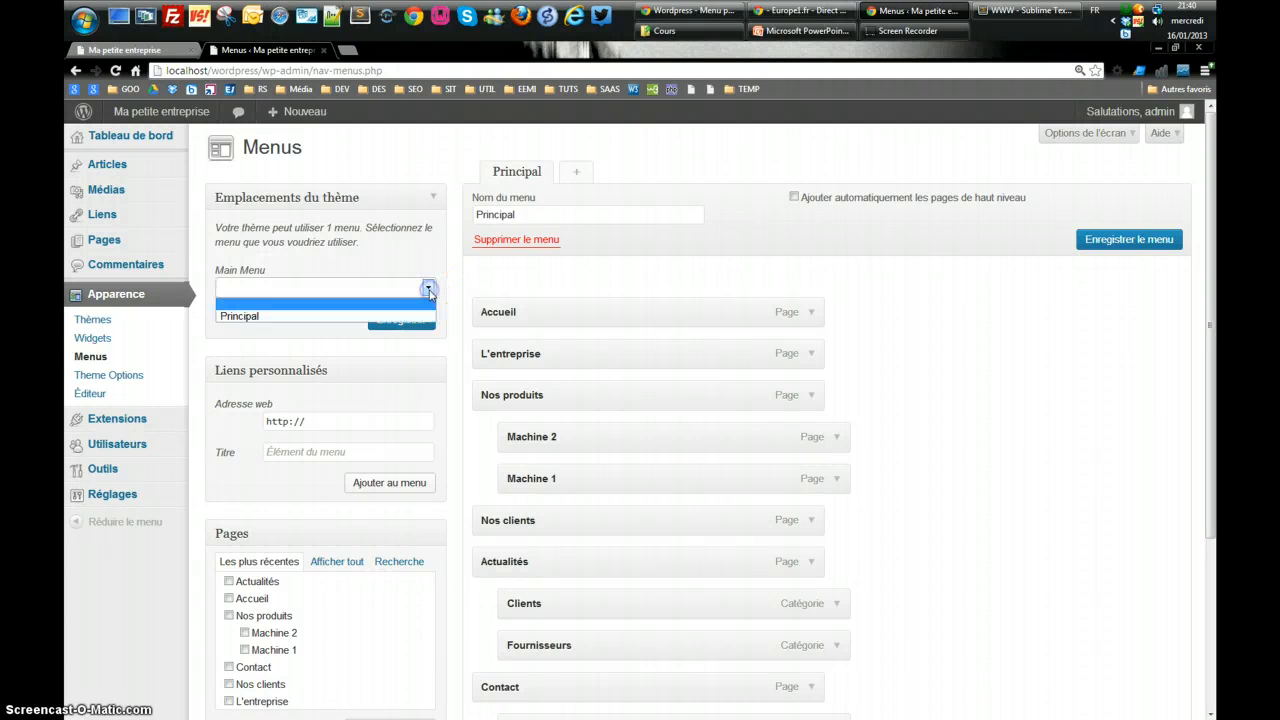
{"action": "left_click", "coordinate": [251, 318]}
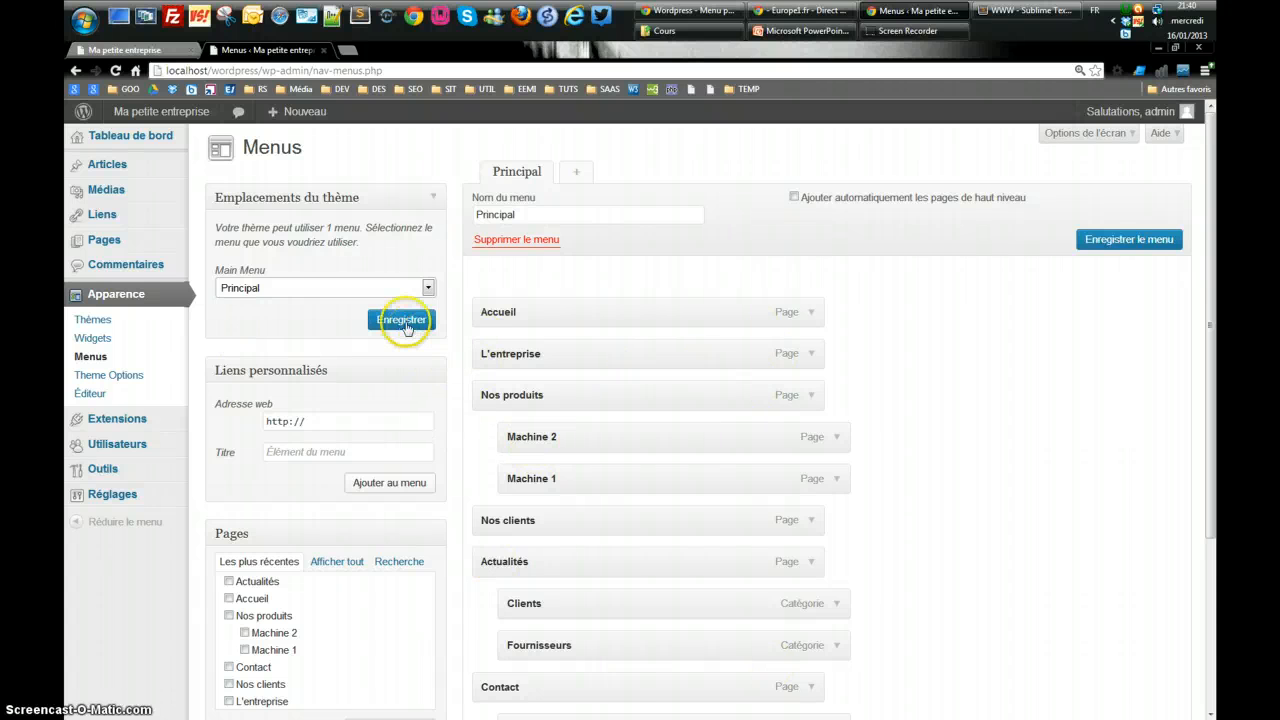
{"action": "left_click", "coordinate": [403, 322]}
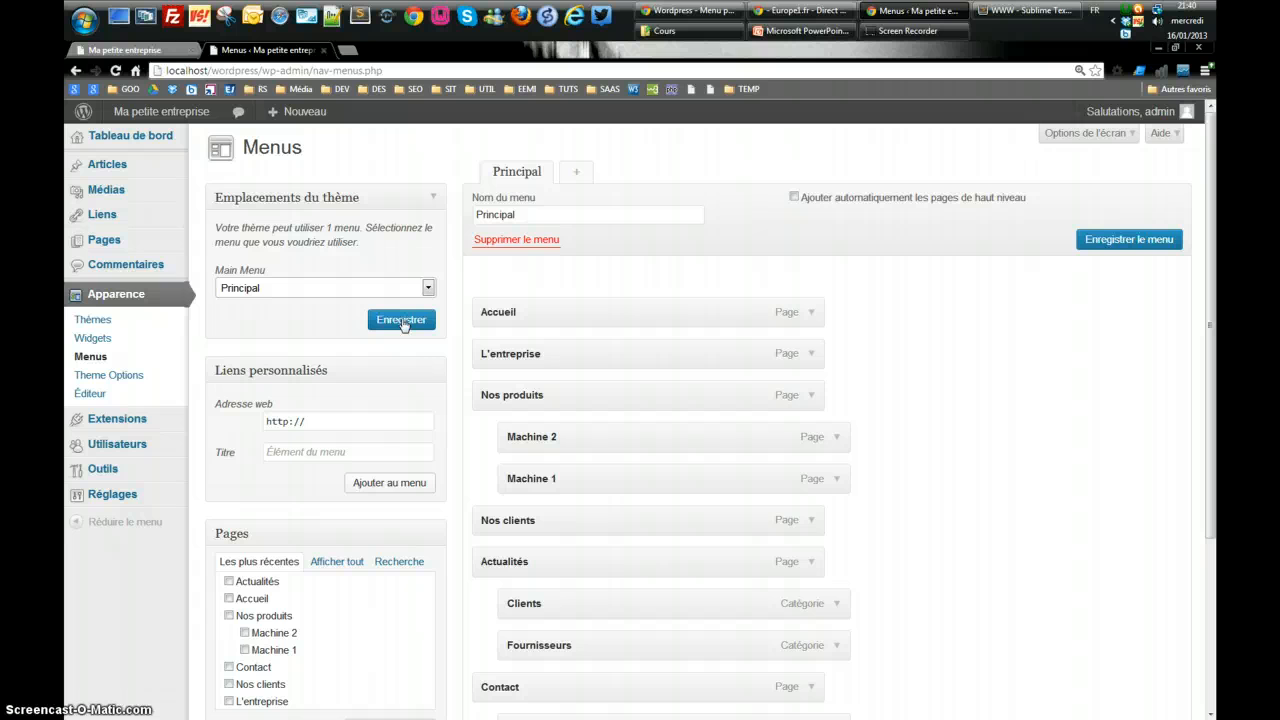
{"action": "left_click", "coordinate": [403, 322]}
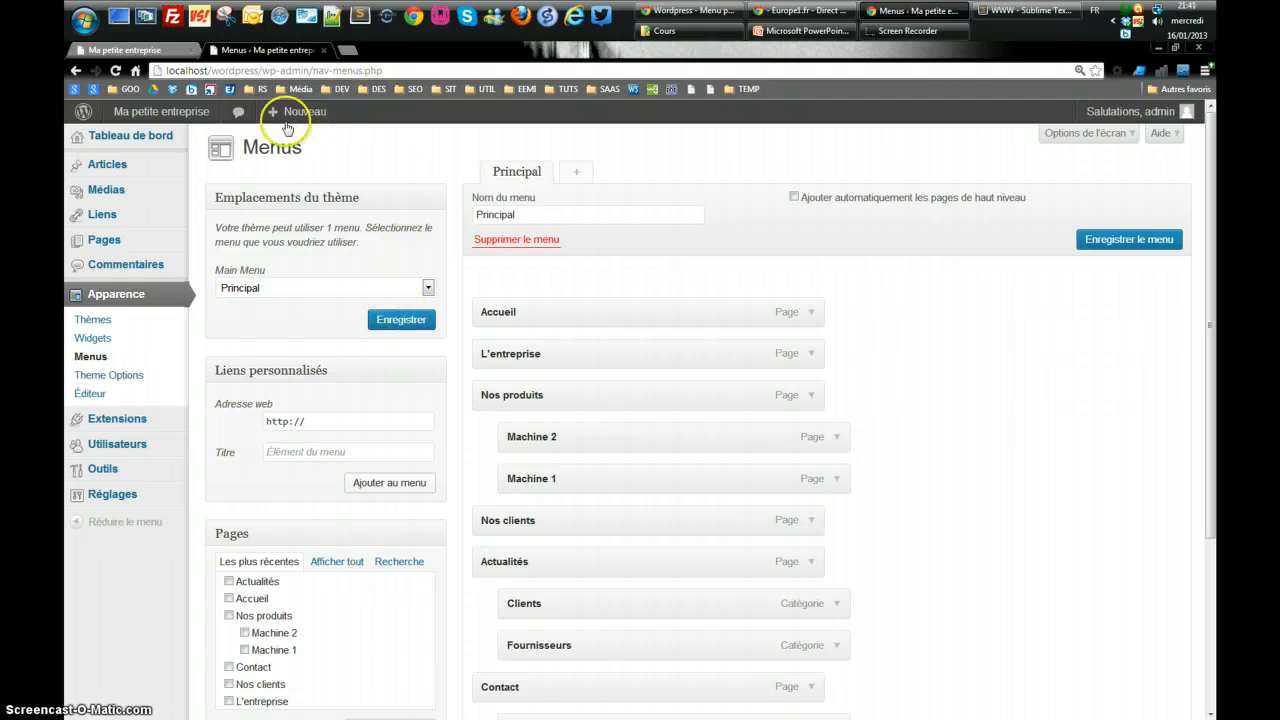
Reload the live site's home page and check the entries in its navigation menu.
{"action": "left_click", "coordinate": [147, 53]}
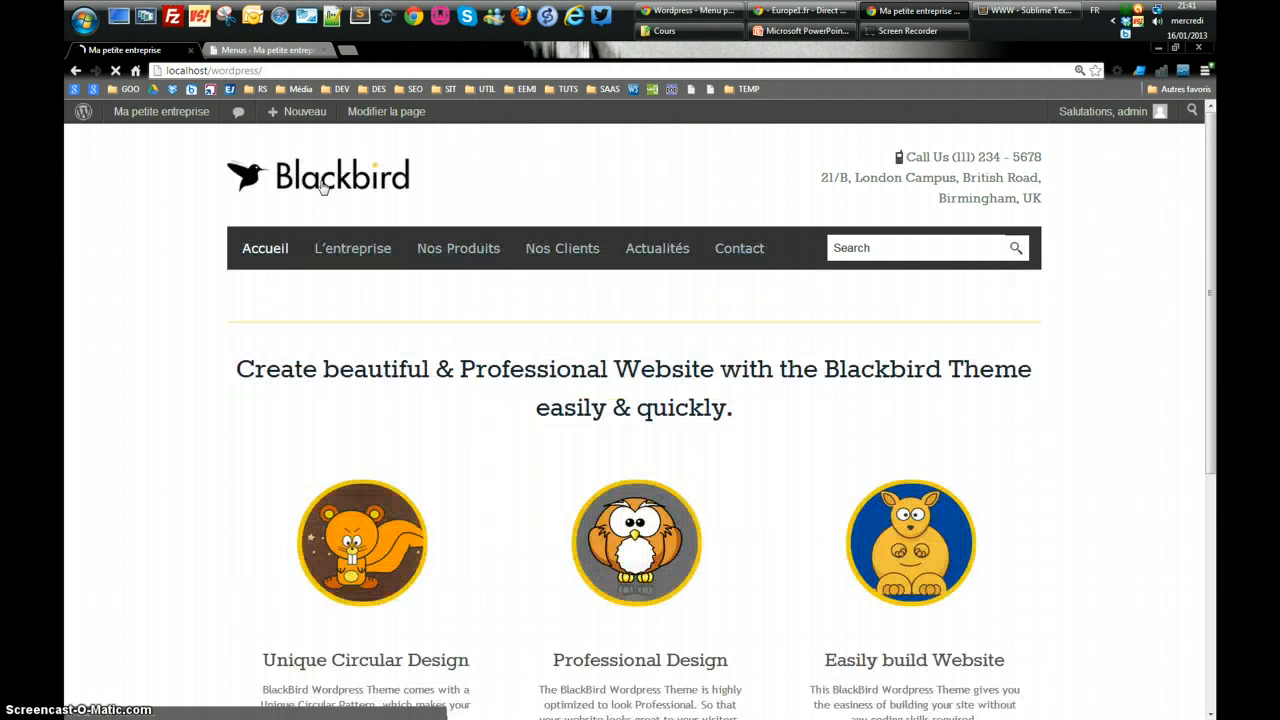
{"action": "left_click", "coordinate": [323, 261]}
{"action": "left_click", "coordinate": [262, 257]}
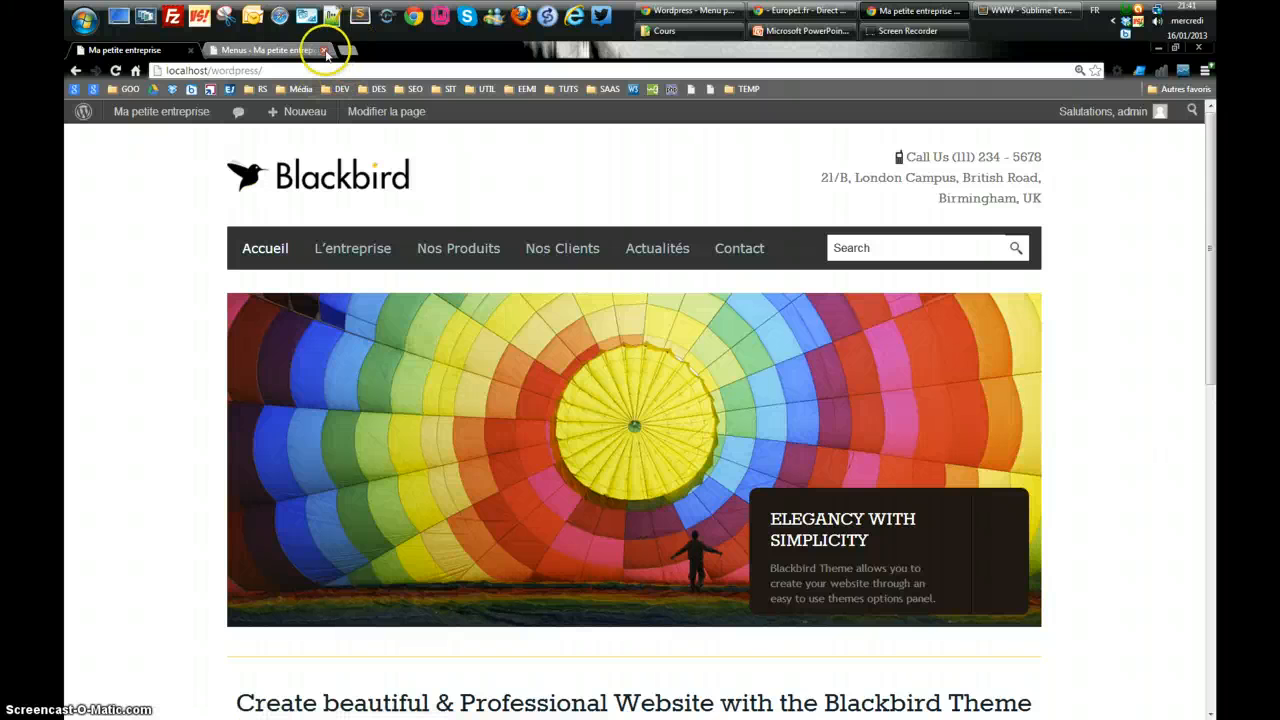
Return to the WordPress admin and search the installable extensions for "tac".
{"action": "left_click", "coordinate": [266, 50]}
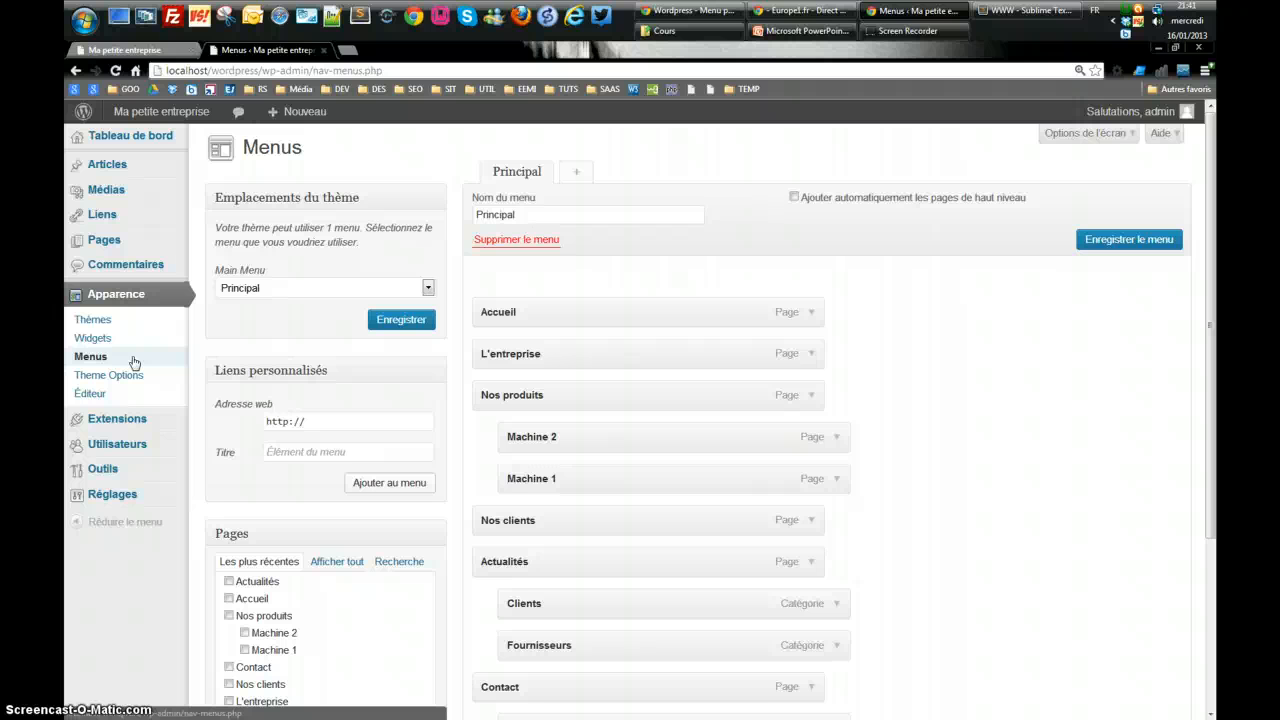
{"action": "left_click", "coordinate": [128, 423]}
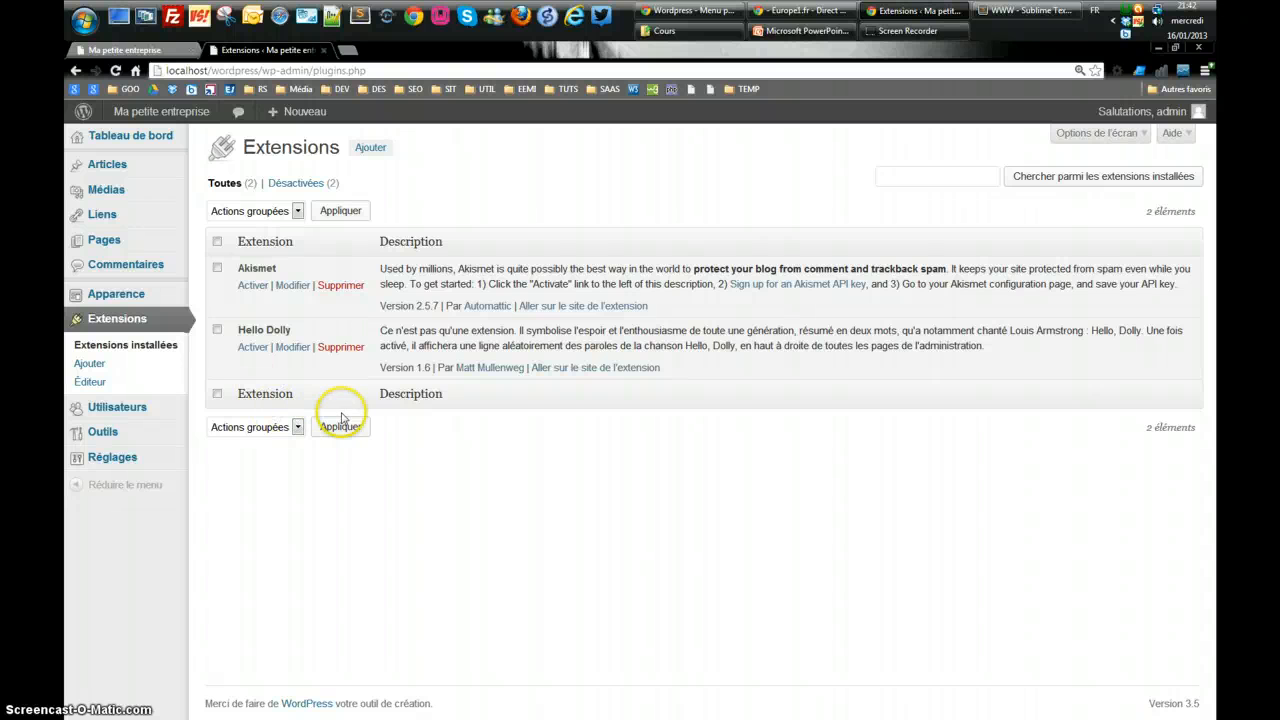
{"action": "left_click", "coordinate": [372, 149]}
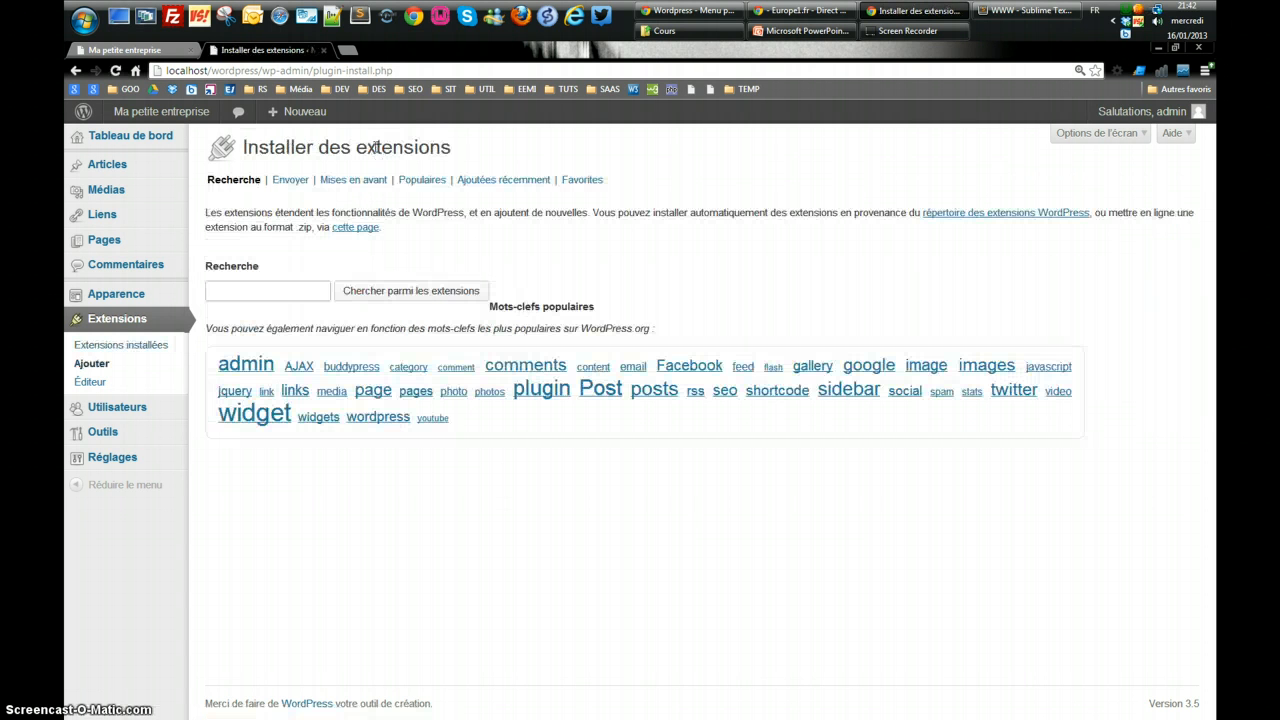
{"action": "left_click", "coordinate": [268, 289]}
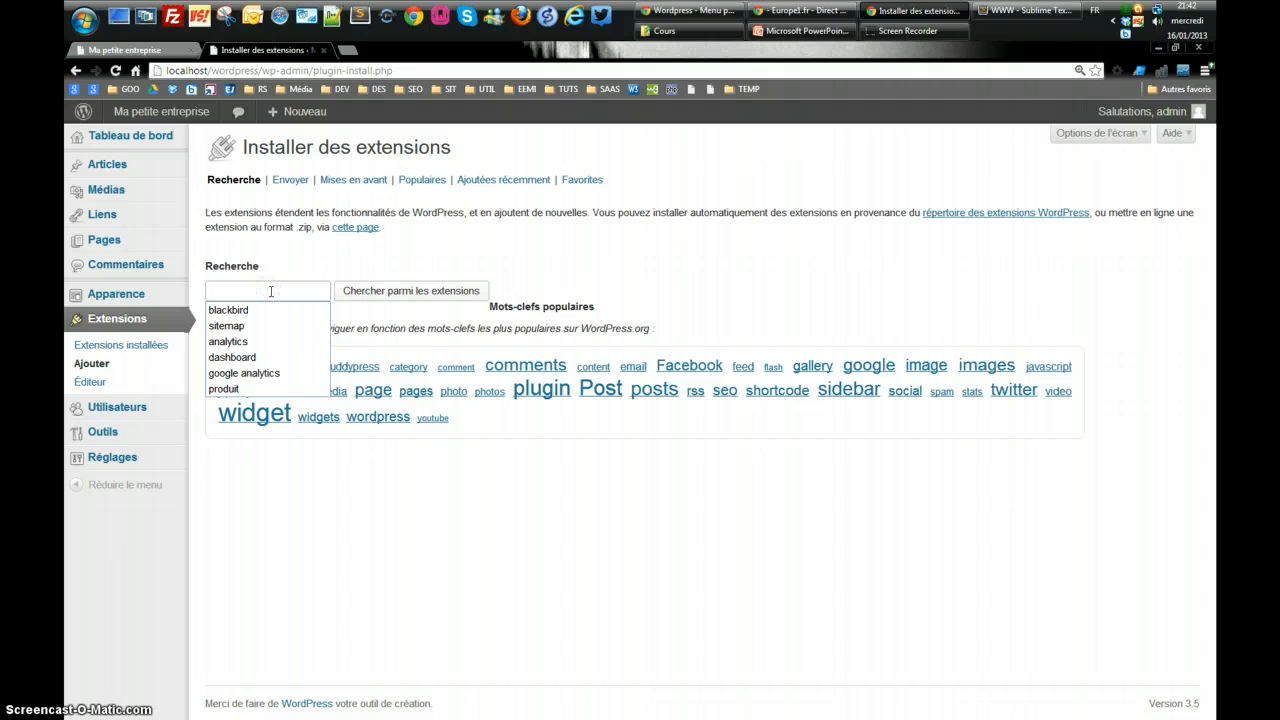
{"action": "type", "text": "tac"}
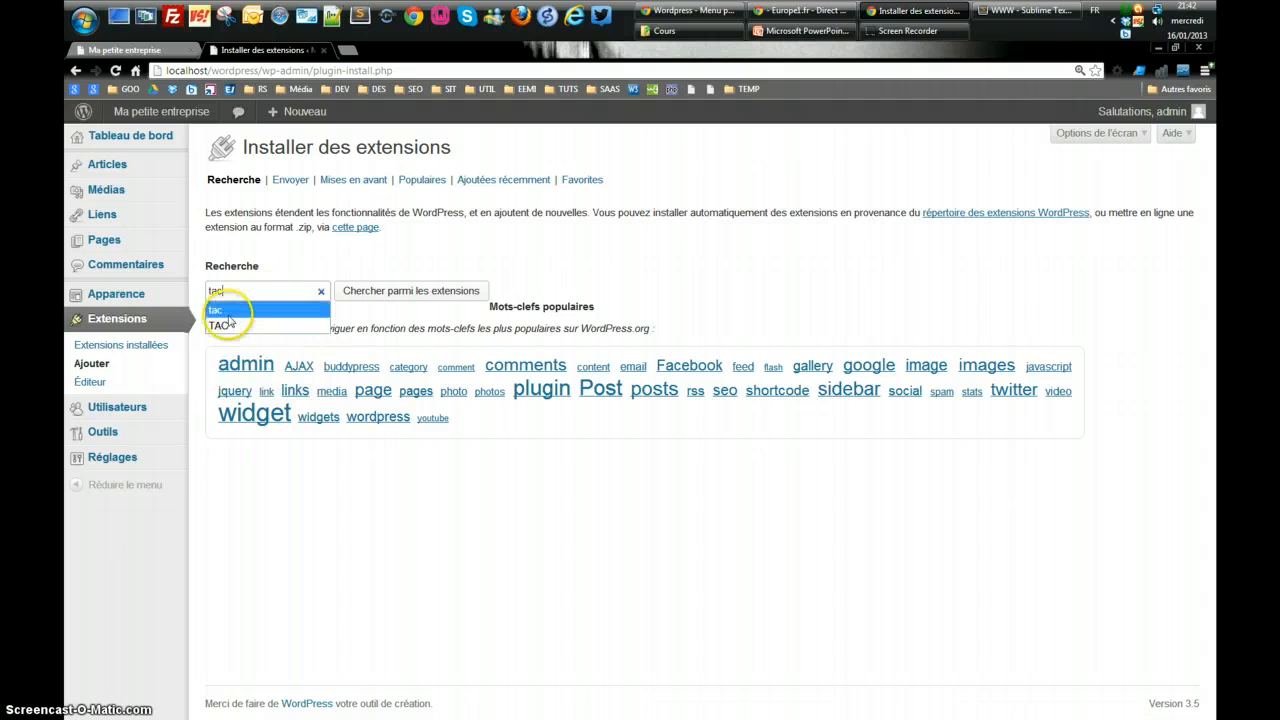
{"action": "left_click", "coordinate": [226, 310]}
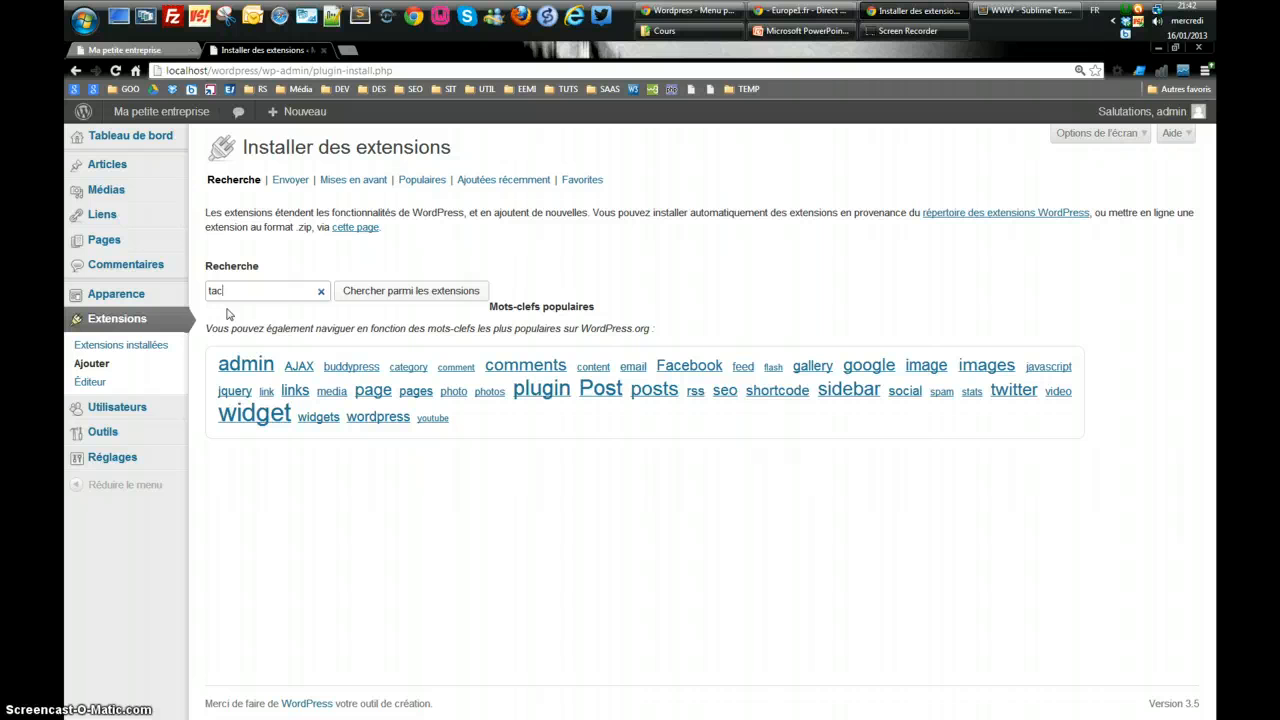
{"action": "left_click", "coordinate": [371, 290]}
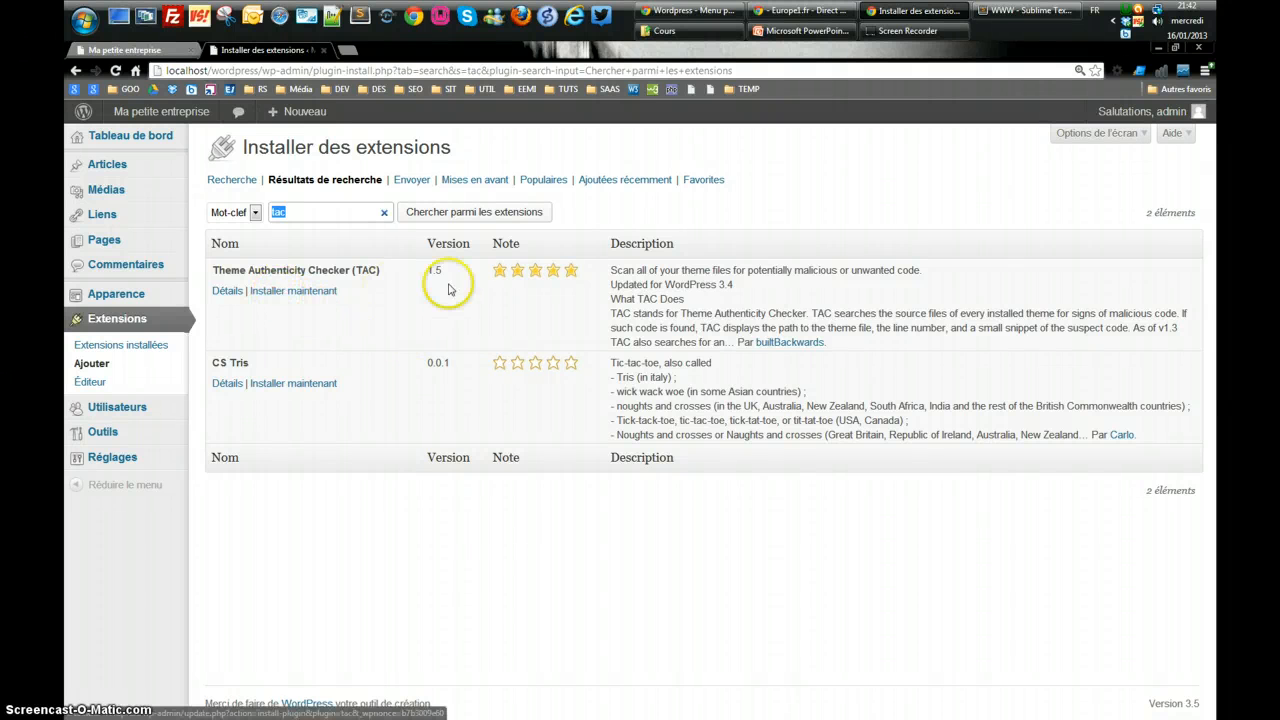
Install and activate the Theme Authenticity Checker (TAC) extension.
{"action": "left_click", "coordinate": [281, 291]}
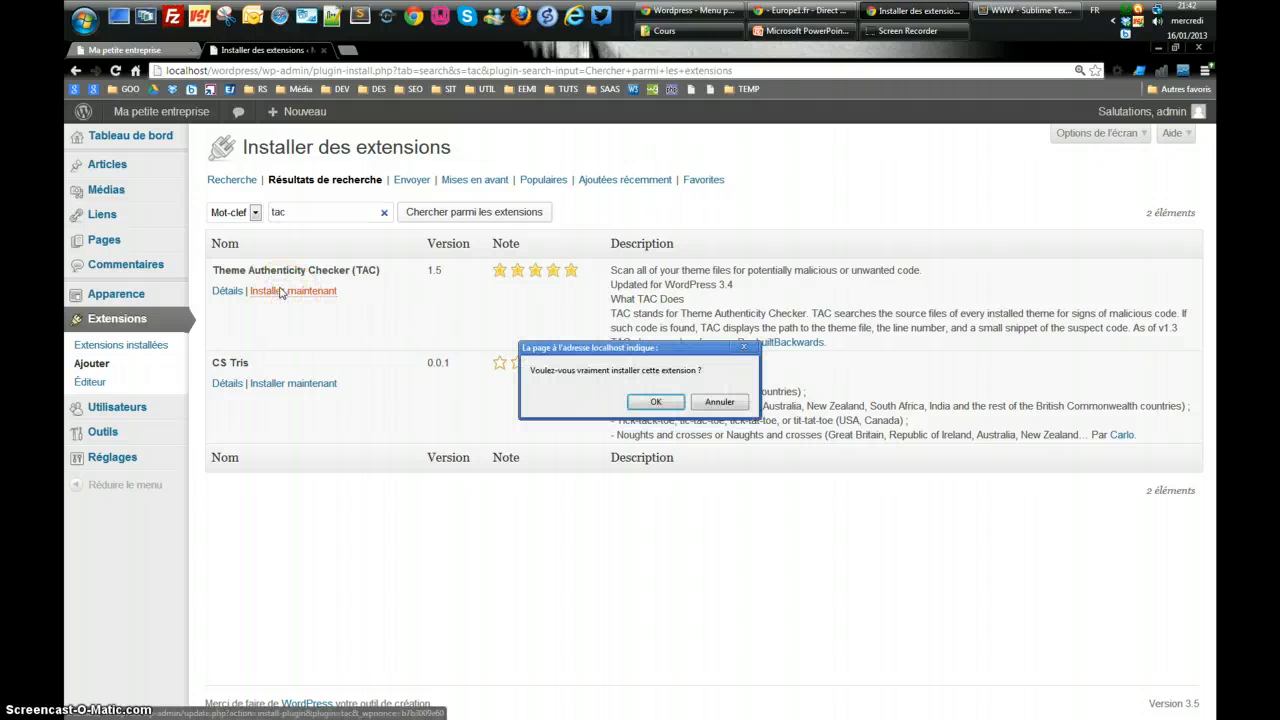
{"action": "left_click", "coordinate": [641, 402]}
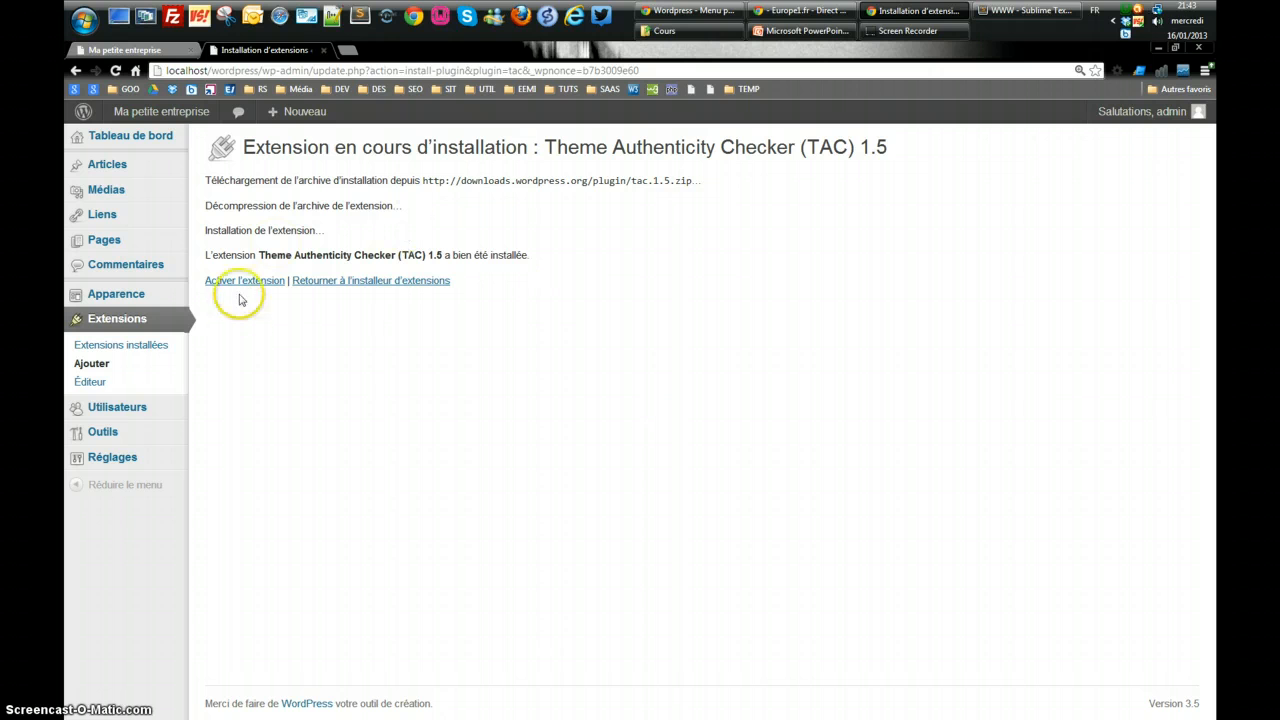
{"action": "left_click", "coordinate": [249, 283]}
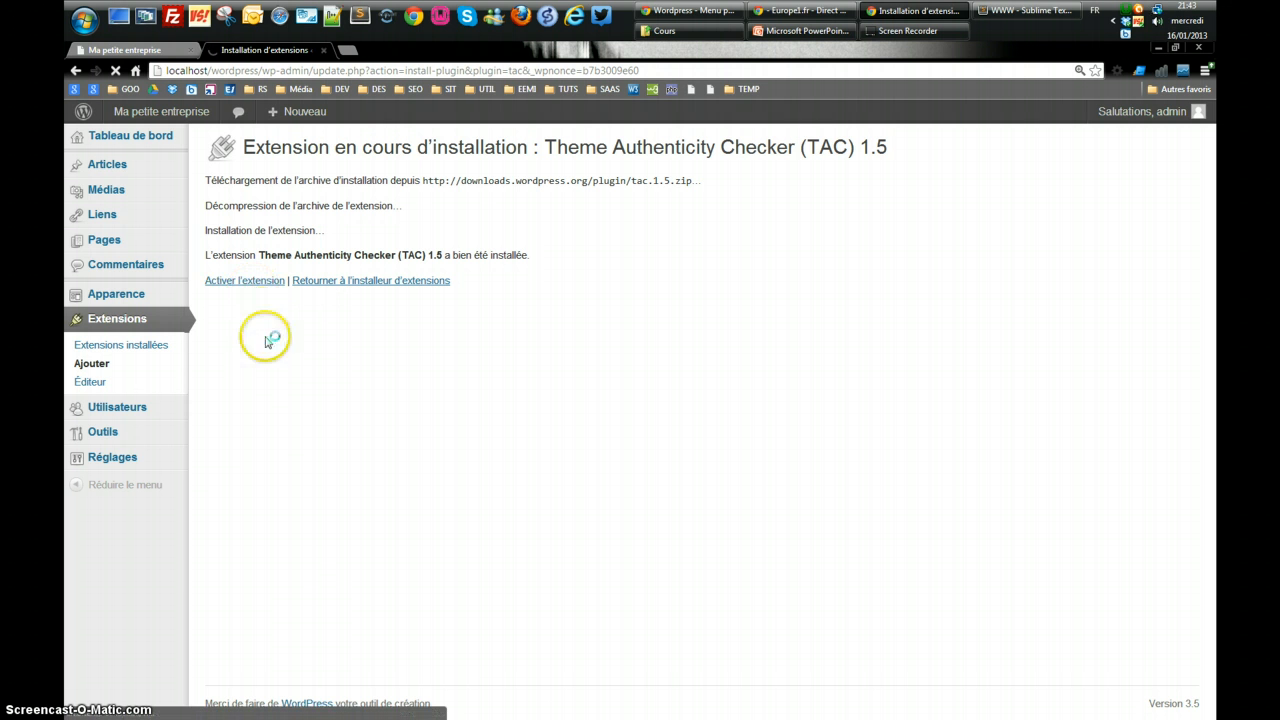
Open the TAC report and review the scan results of all installed themes.
{"action": "mouse_move", "coordinate": [96, 459]}
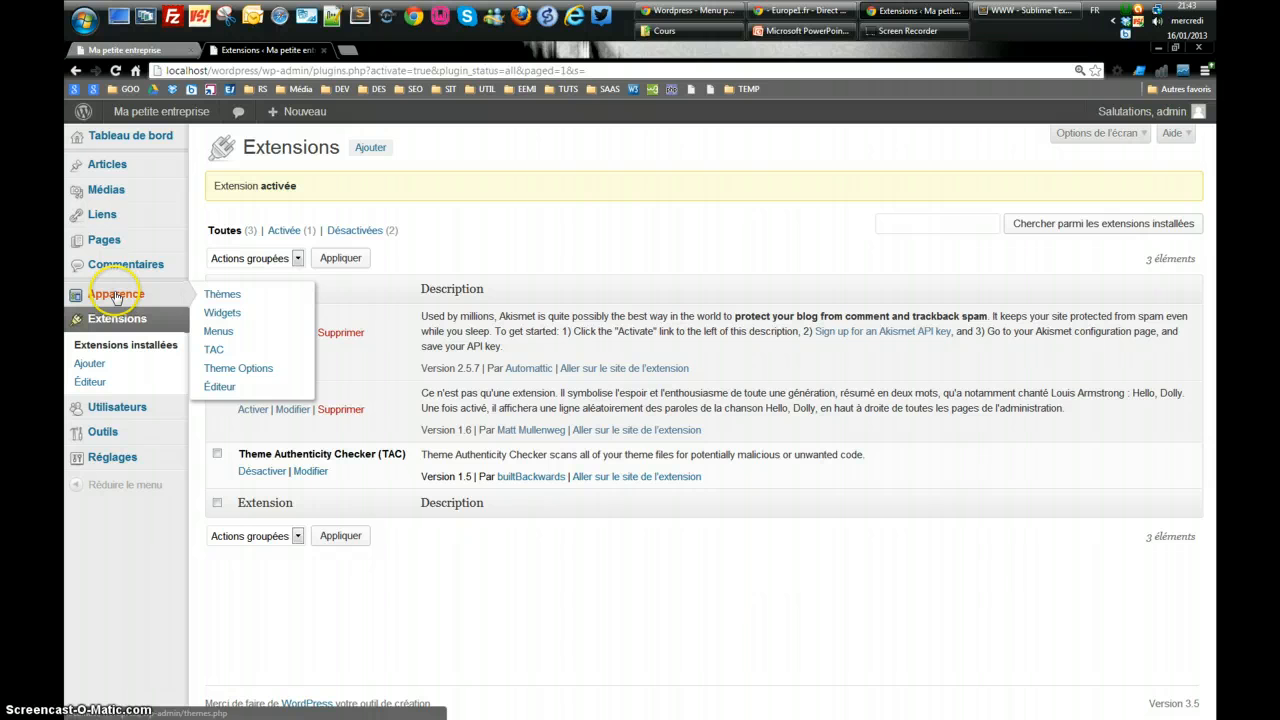
{"action": "left_click", "coordinate": [116, 297]}
{"action": "left_click", "coordinate": [217, 352]}
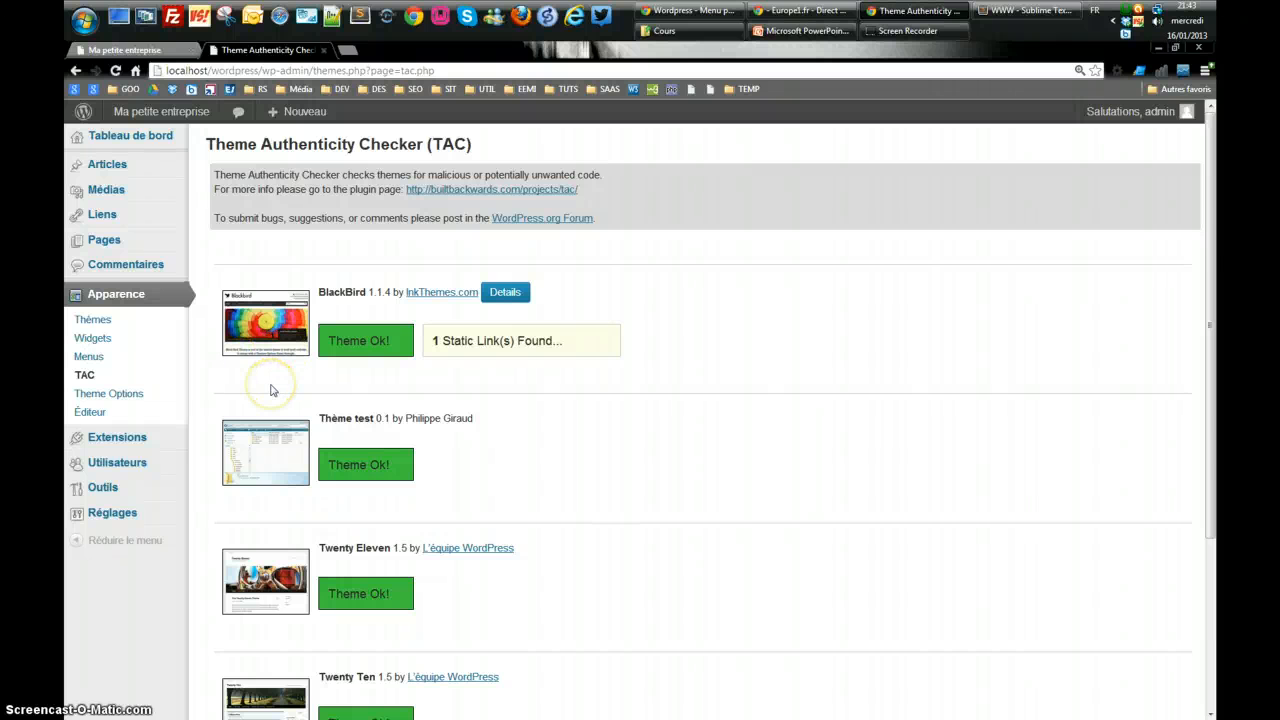
{"action": "scroll", "coordinate": [270, 390], "scroll_direction": "down", "scroll_amount": 2}
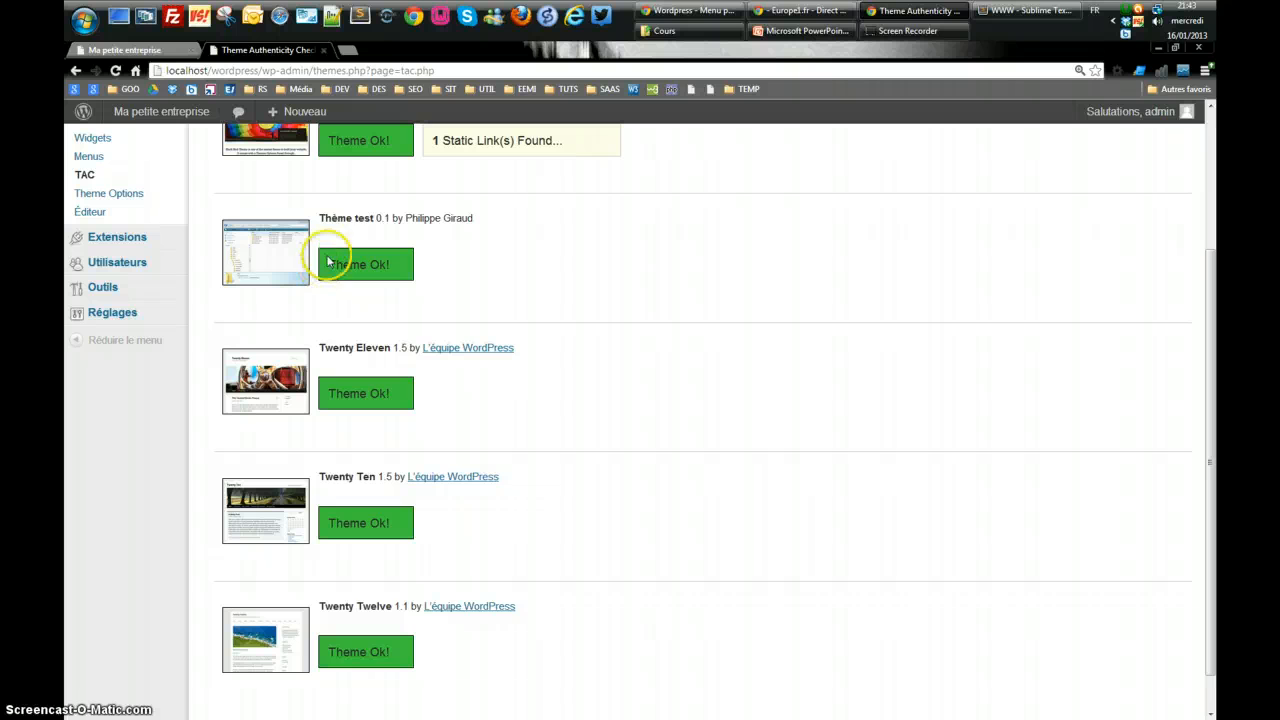
{"action": "scroll", "coordinate": [328, 250], "scroll_direction": "up", "scroll_amount": 3}
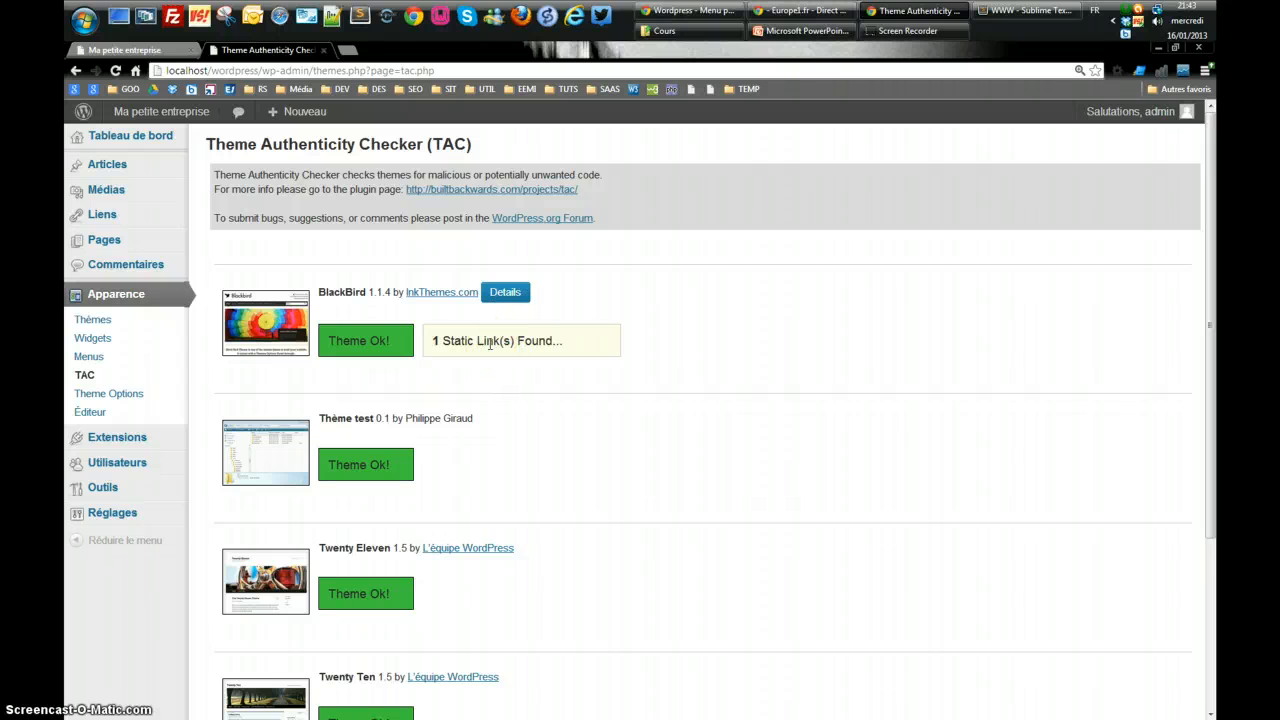
Show the details of BlackBird's TAC result and examine the static link's code in footer.php.
{"action": "left_click", "coordinate": [504, 294]}
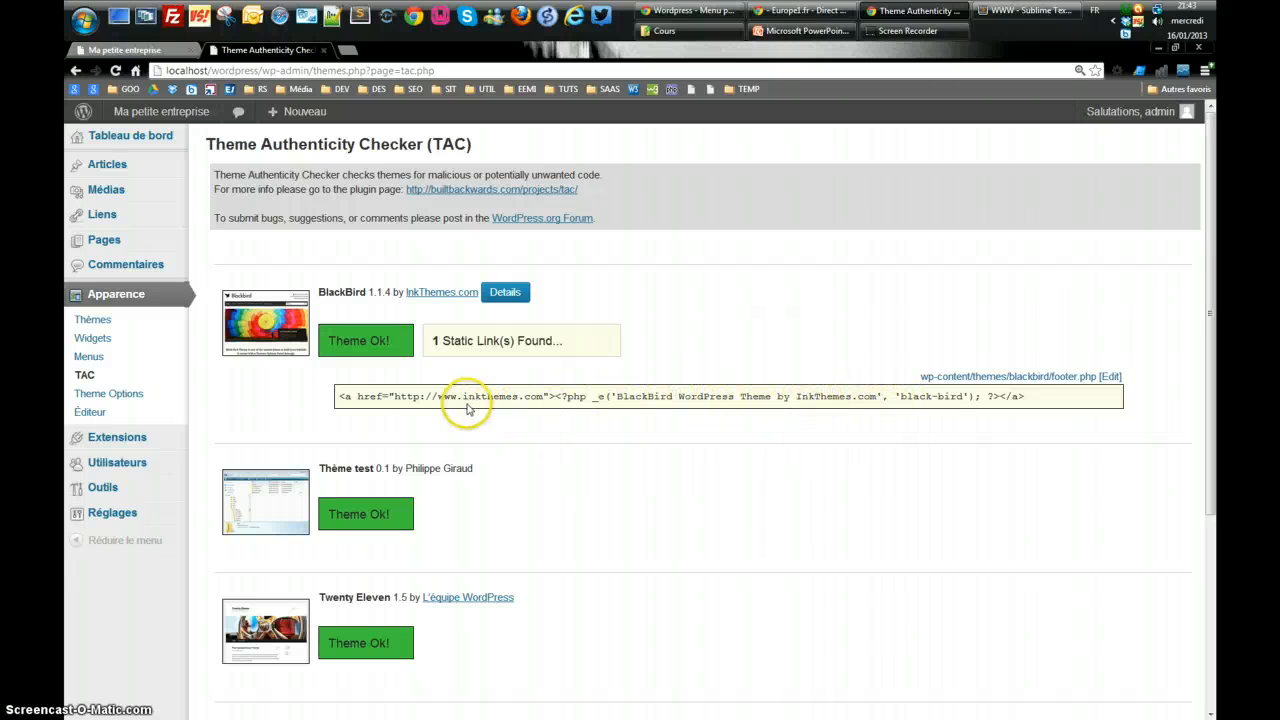
{"action": "left_click_drag", "start_coordinate": [437, 396], "coordinate": [524, 396]}
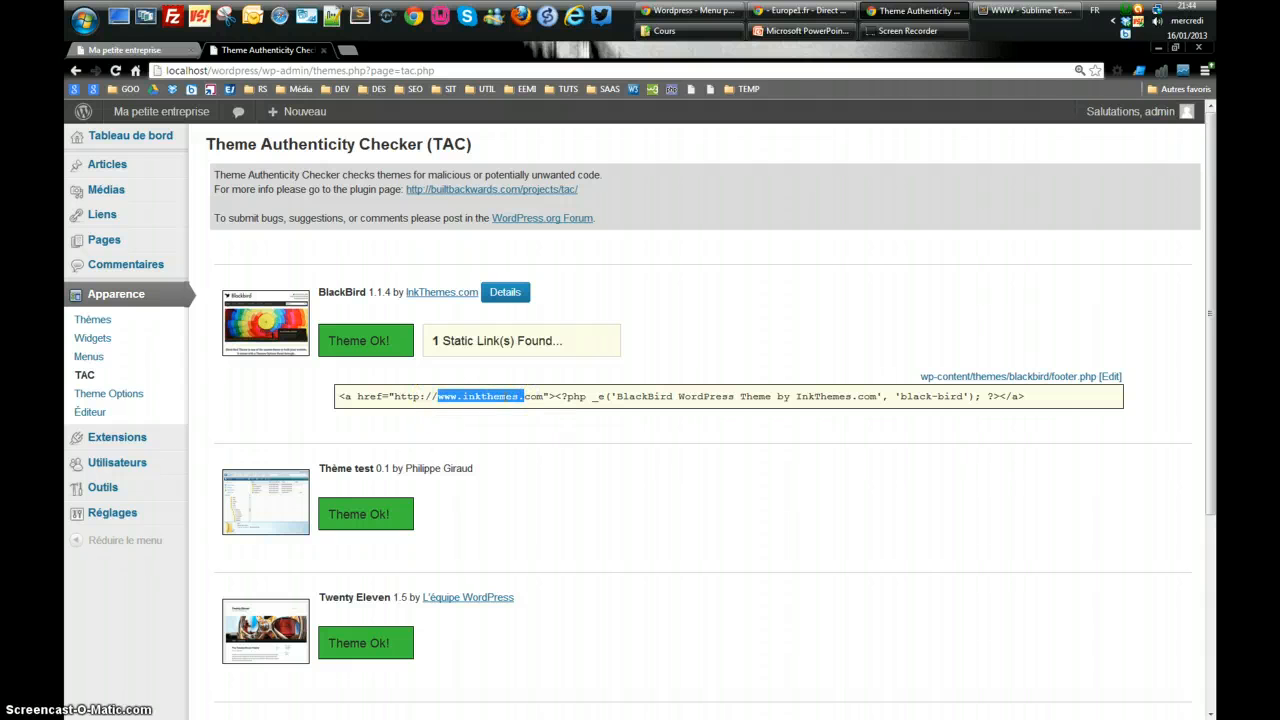
{"action": "left_click", "coordinate": [505, 397]}
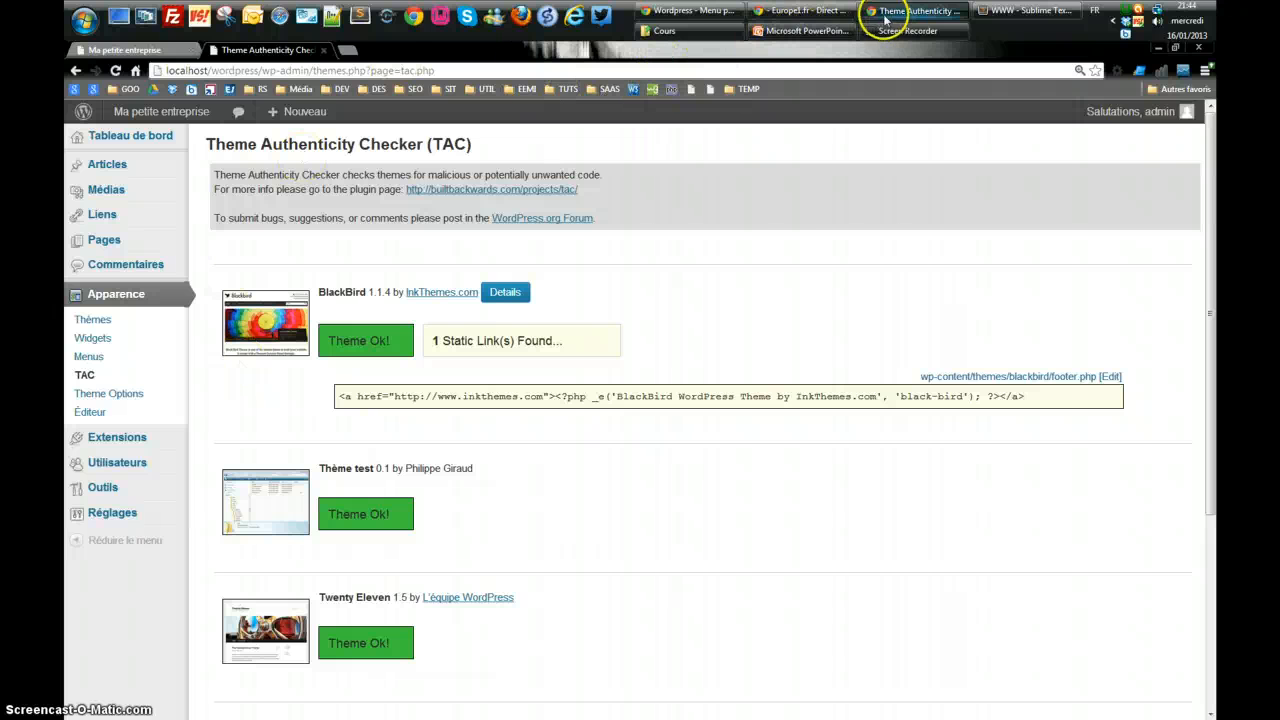
{"action": "left_click", "coordinate": [664, 29]}
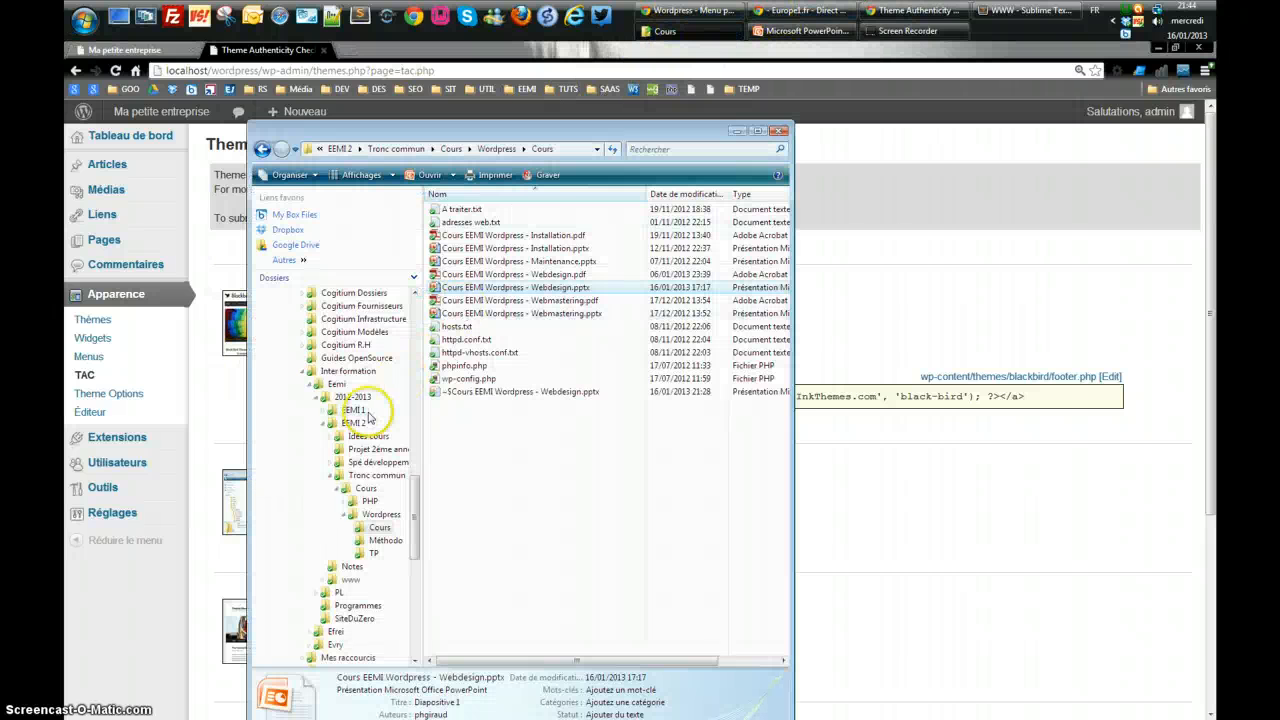
{"action": "left_click", "coordinate": [302, 371]}
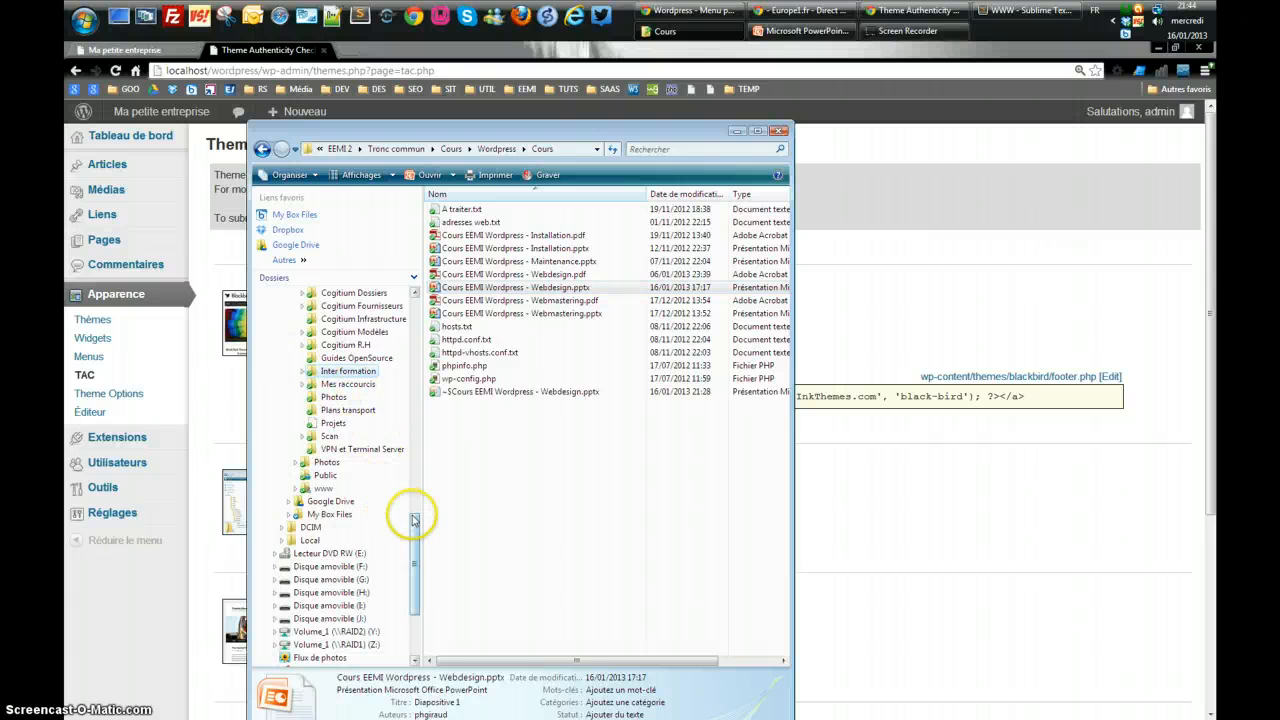
{"action": "mouse_move", "coordinate": [414, 519]}
{"action": "left_mouse_down"}
{"action": "mouse_move", "coordinate": [420, 340]}
{"action": "mouse_move", "coordinate": [422, 400]}
{"action": "left_mouse_up"}
{"action": "left_click", "coordinate": [340, 488]}
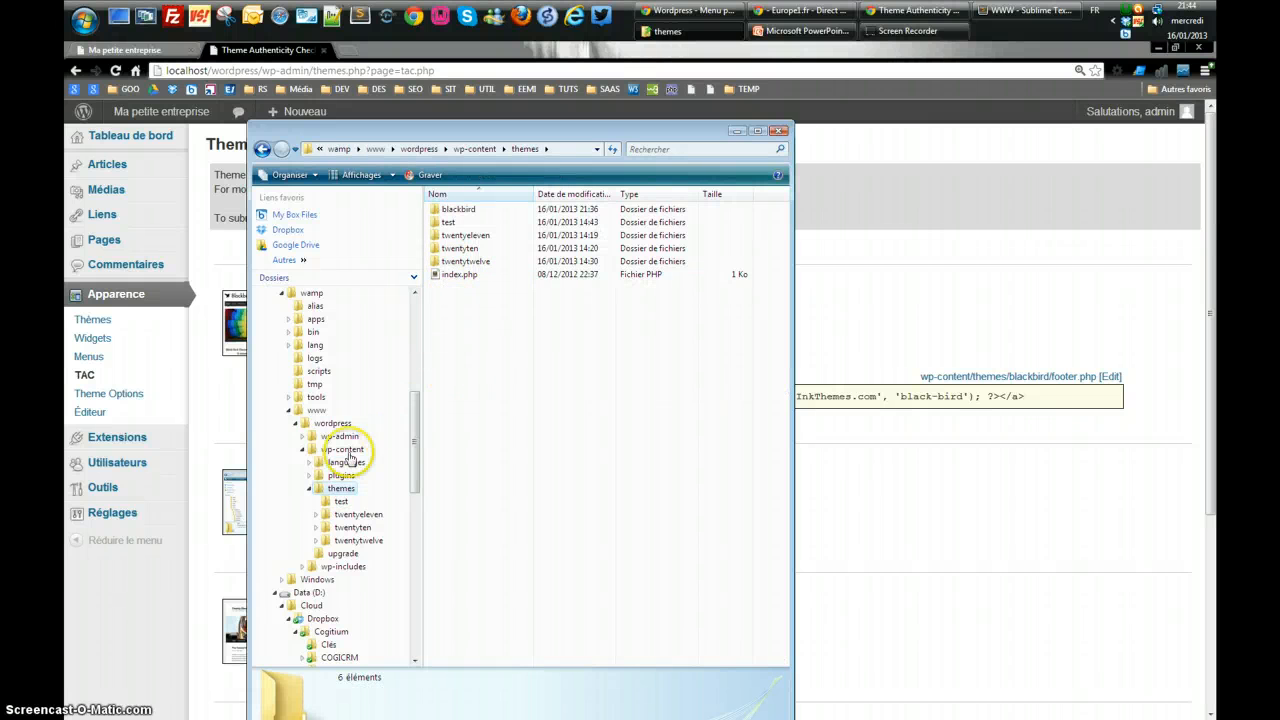
{"action": "left_click", "coordinate": [316, 411]}
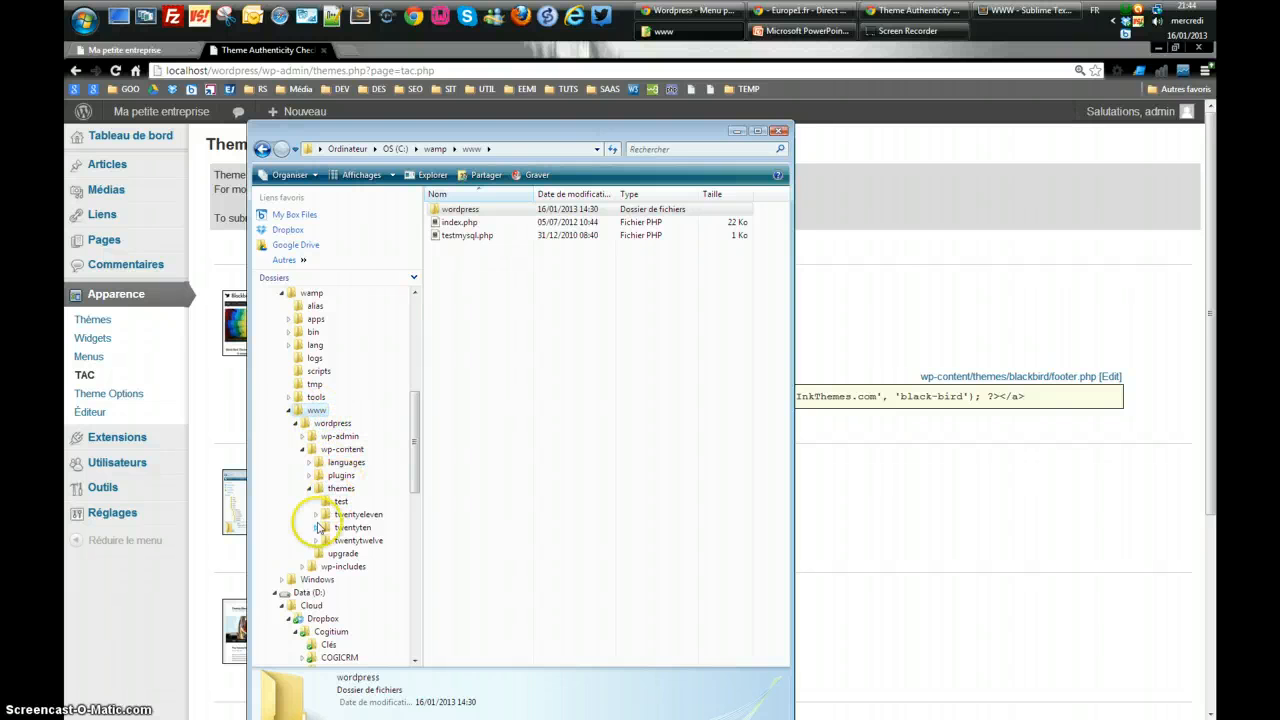
{"action": "left_click", "coordinate": [302, 449]}
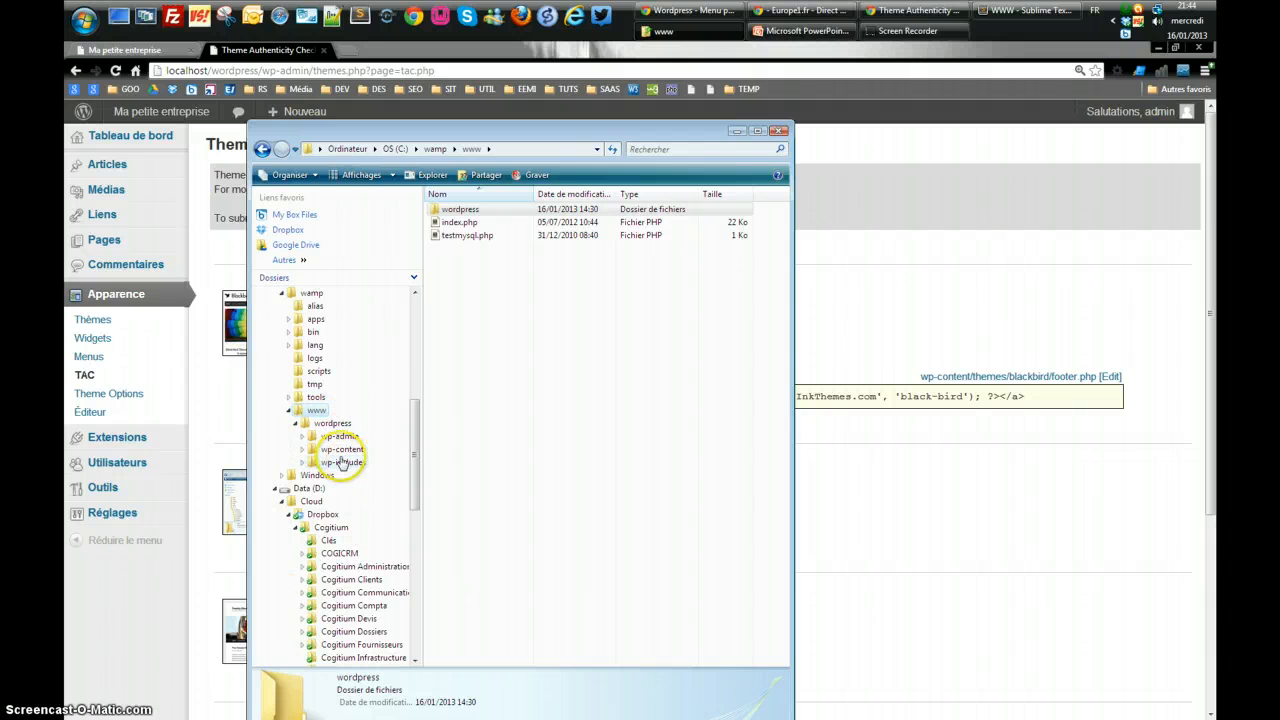
{"action": "left_click", "coordinate": [302, 449]}
{"action": "left_click", "coordinate": [309, 488]}
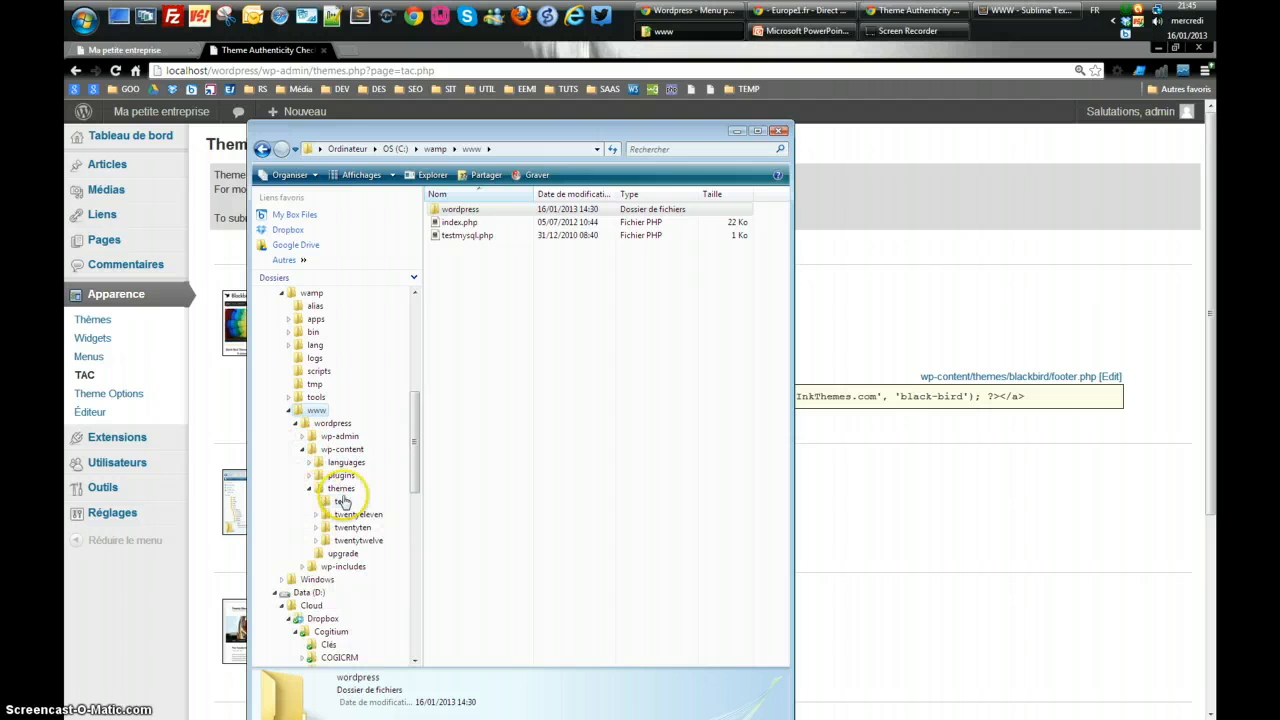
{"action": "left_click", "coordinate": [341, 489]}
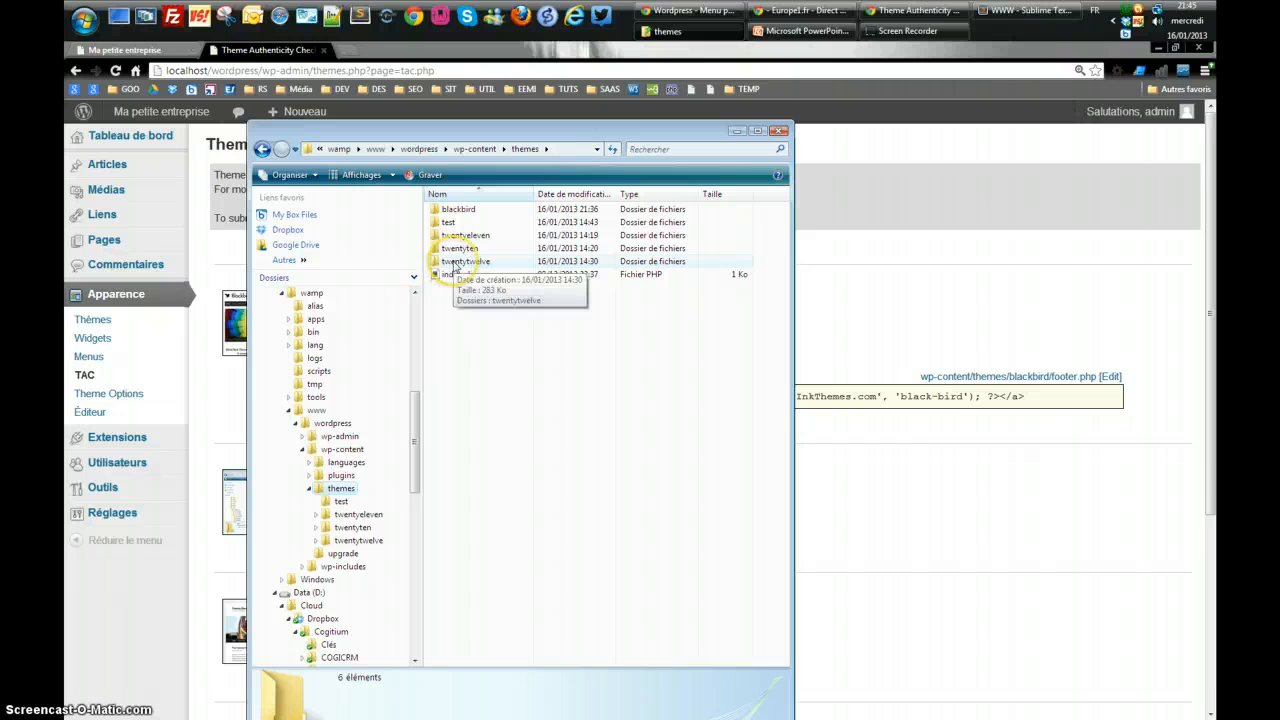
Open the blackbird theme folder and look over its template files and subfolders, such as languages and css.
{"action": "left_click", "coordinate": [453, 211]}
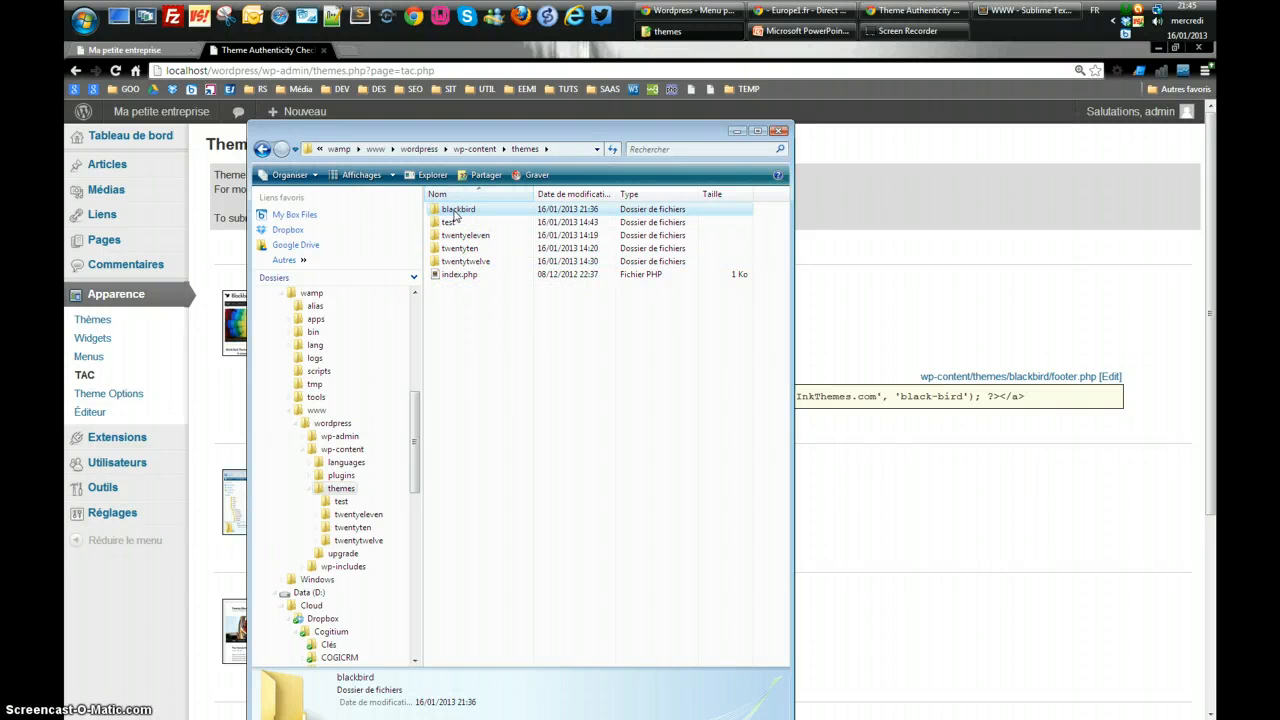
{"action": "double_click", "coordinate": [453, 211]}
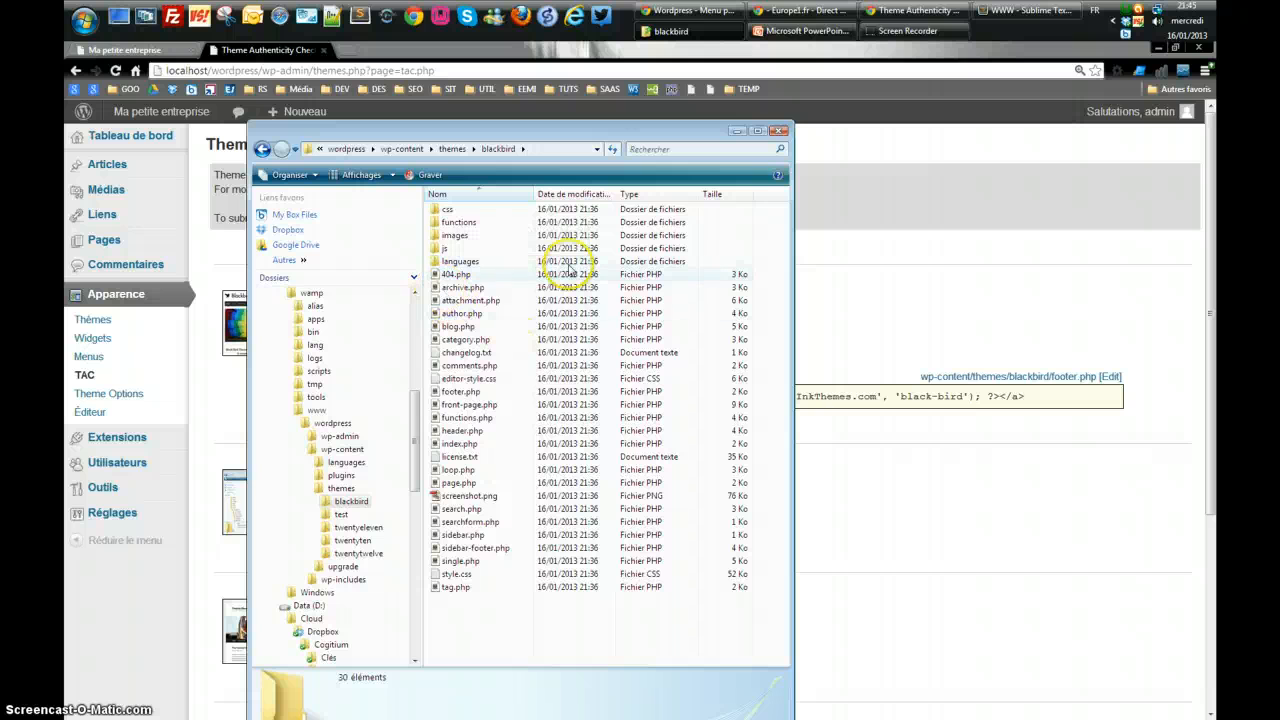
{"action": "left_click", "coordinate": [503, 305]}
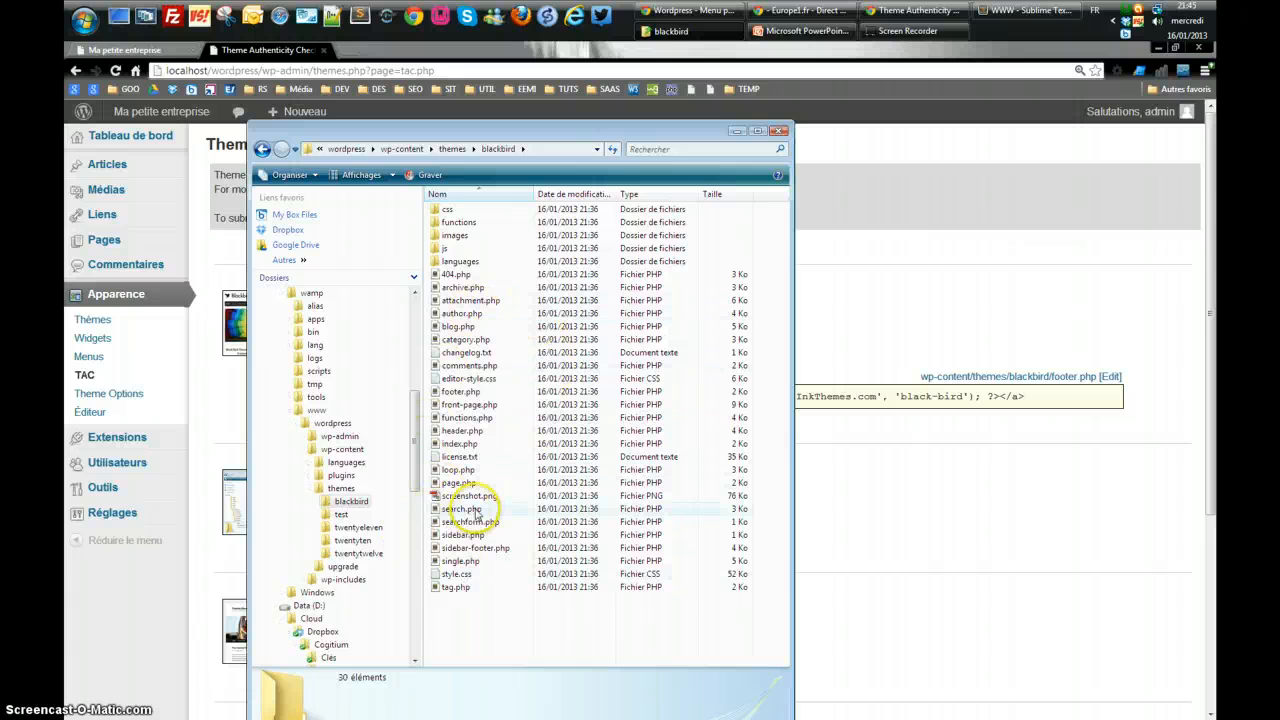
{"action": "left_click", "coordinate": [457, 263]}
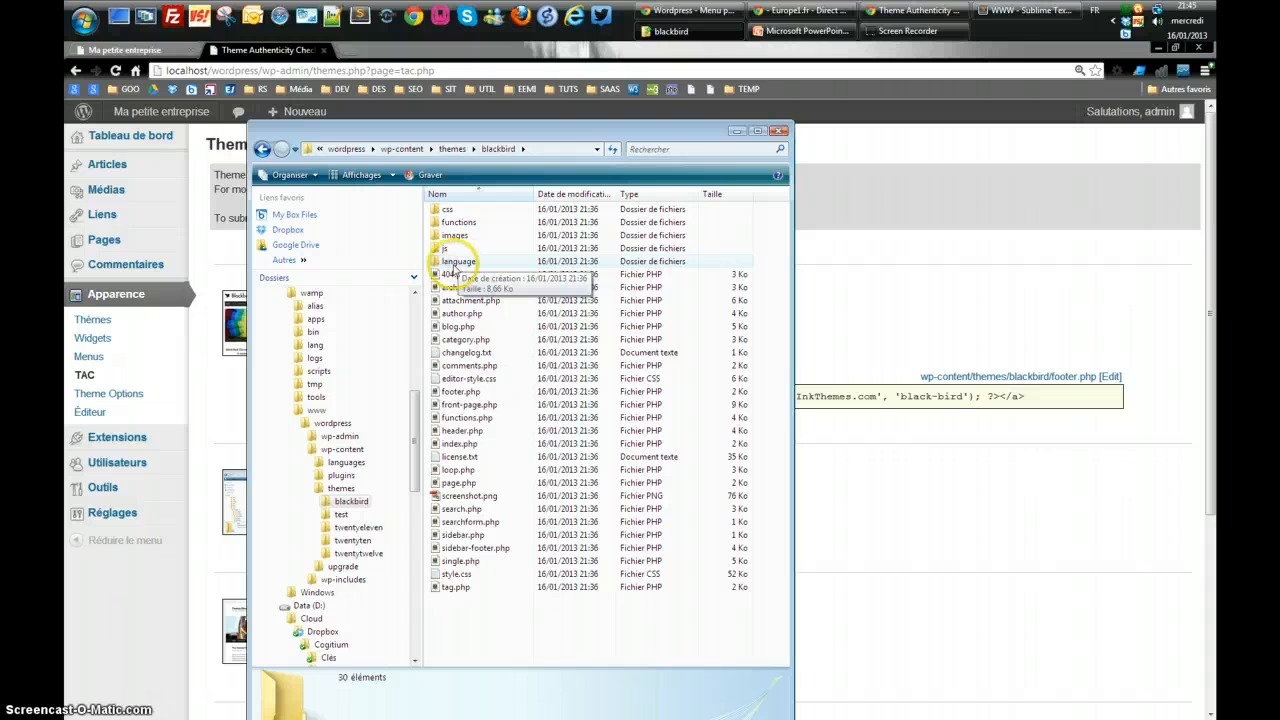
{"action": "left_click", "coordinate": [448, 211]}
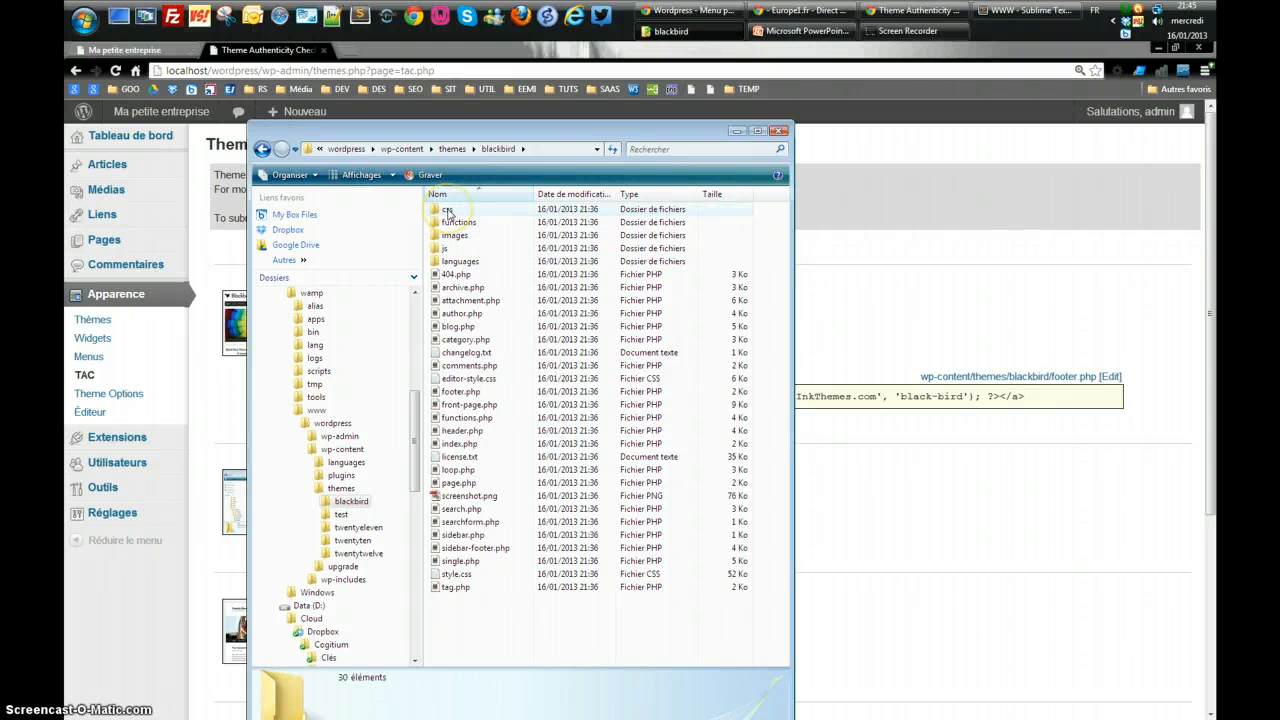